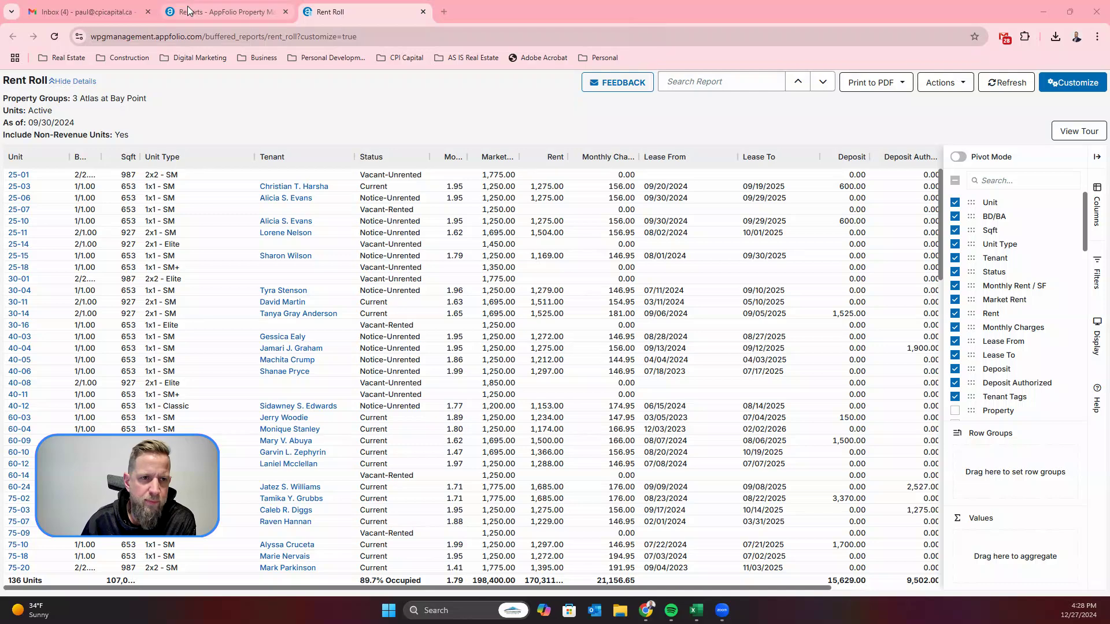
# Step: Customize the Rent Roll report to an as-of date of 10/31/2024 and update it
pyautogui.click(187, 13)
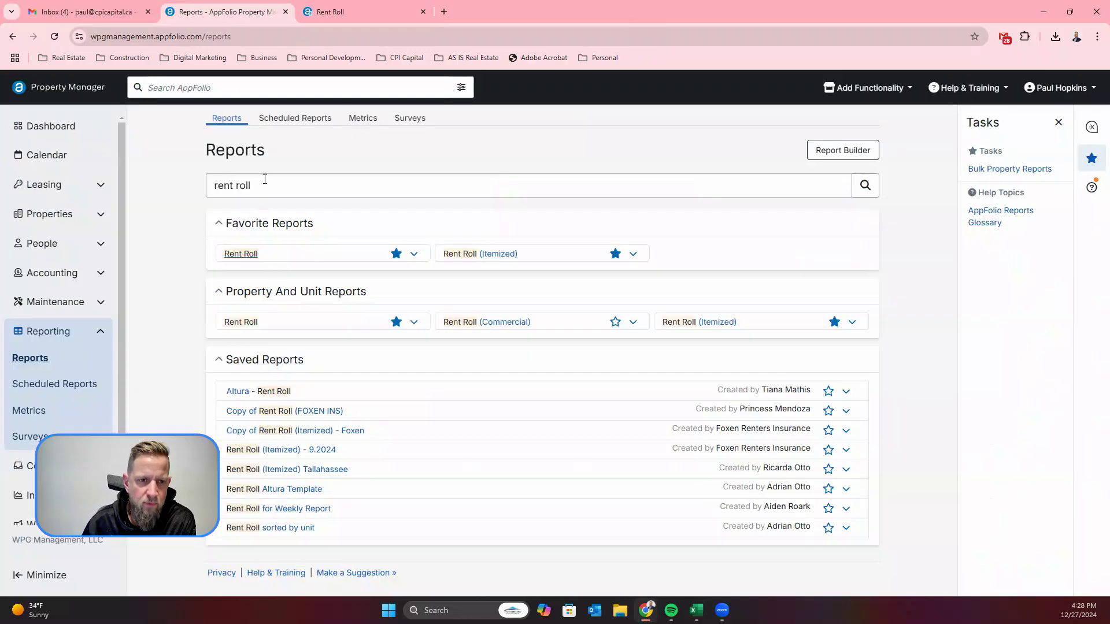
pyautogui.click(386, 20)
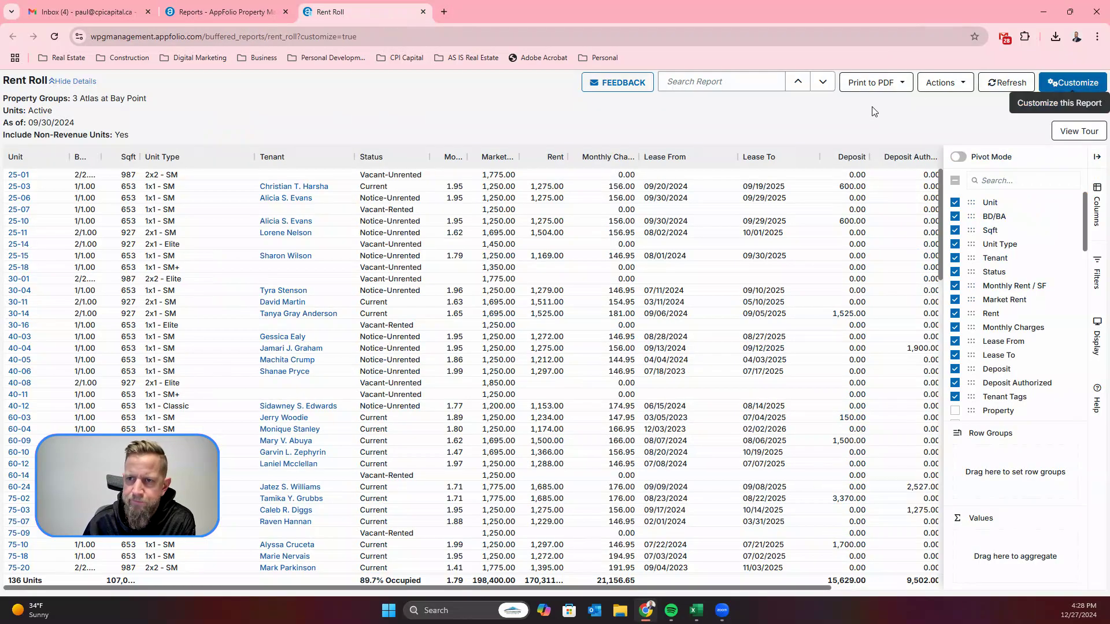
pyautogui.click(1090, 90)
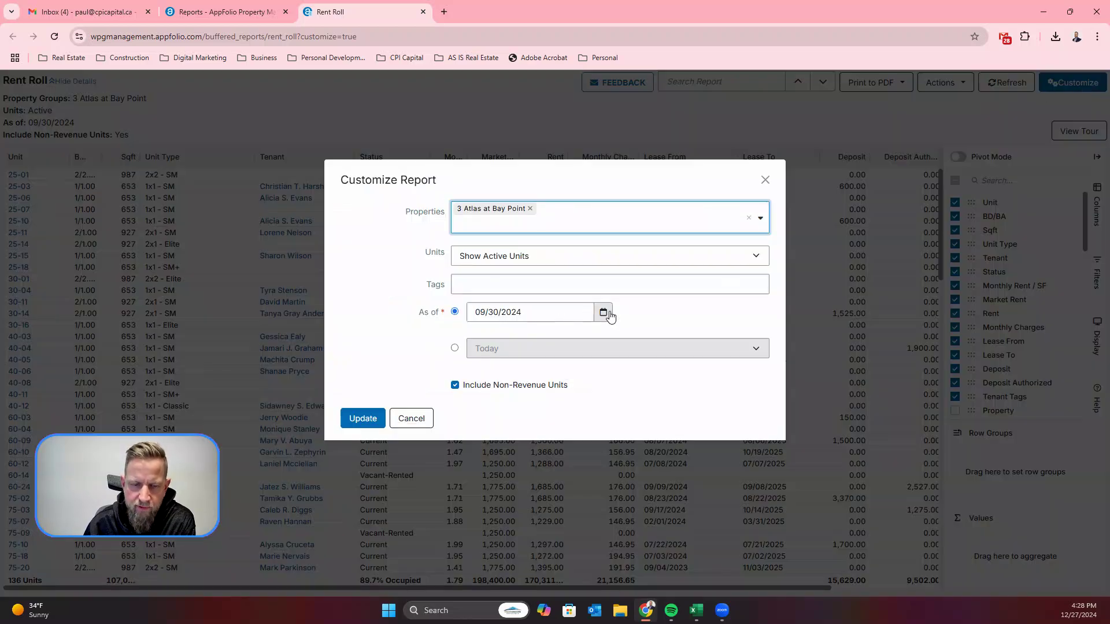
pyautogui.click(604, 314)
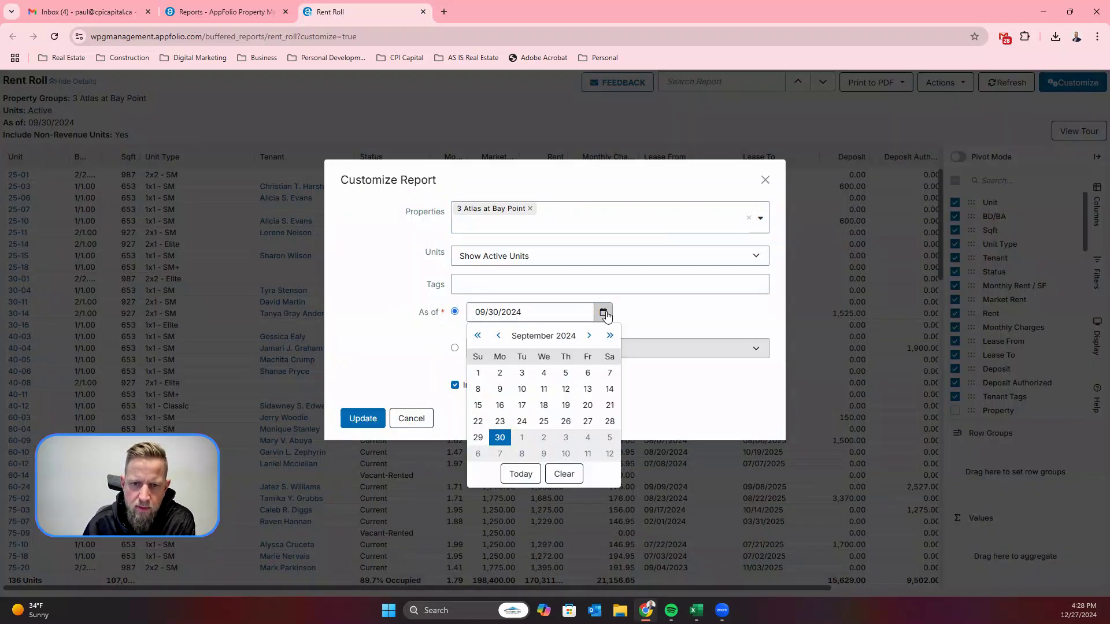
pyautogui.click(589, 336)
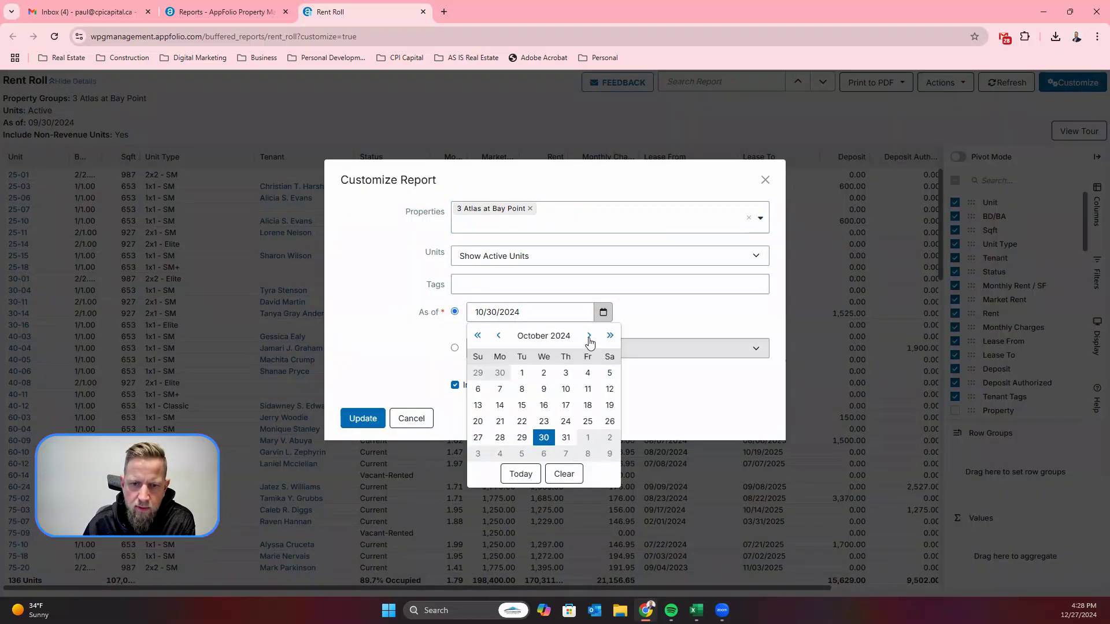
pyautogui.click(566, 438)
pyautogui.click(361, 432)
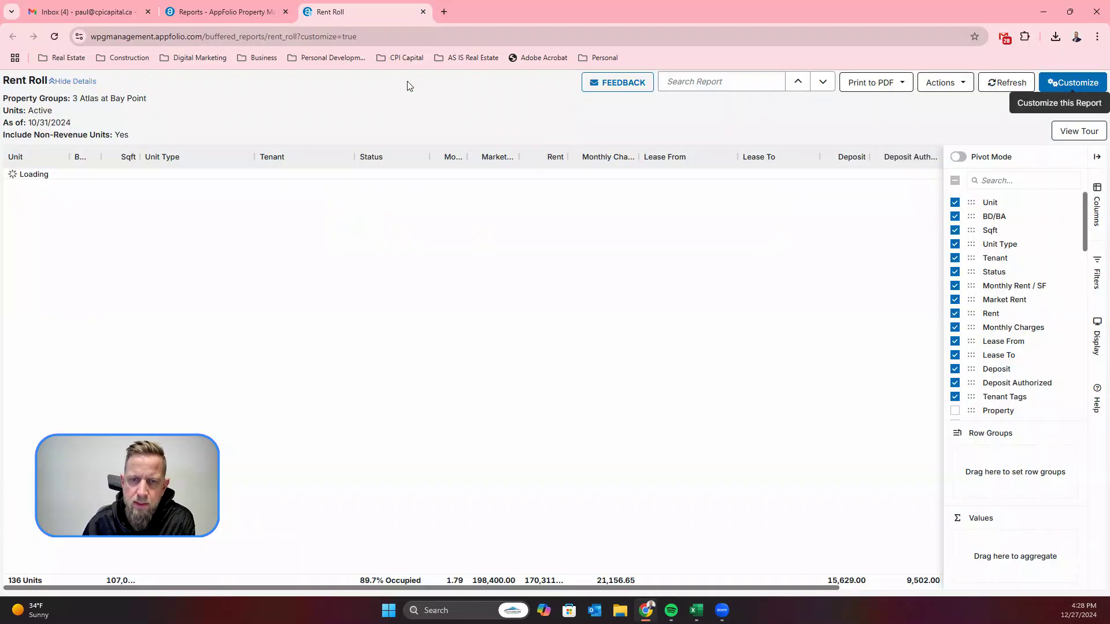
# Step: Export the updated Rent Roll report as an Excel file and open the exported workbook
pyautogui.click(940, 82)
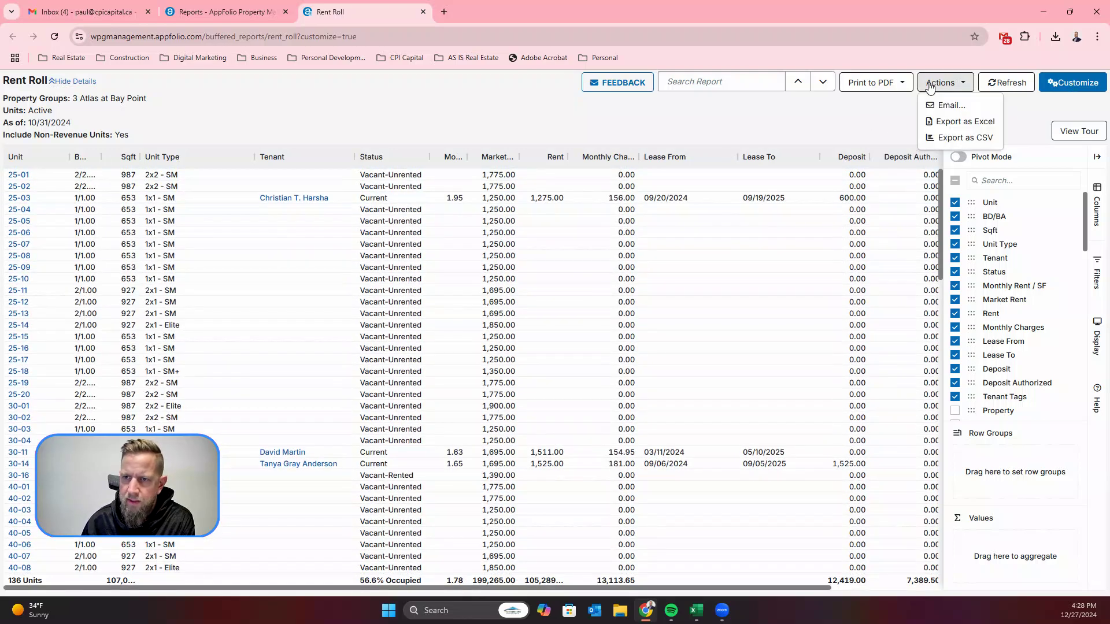
pyautogui.click(965, 122)
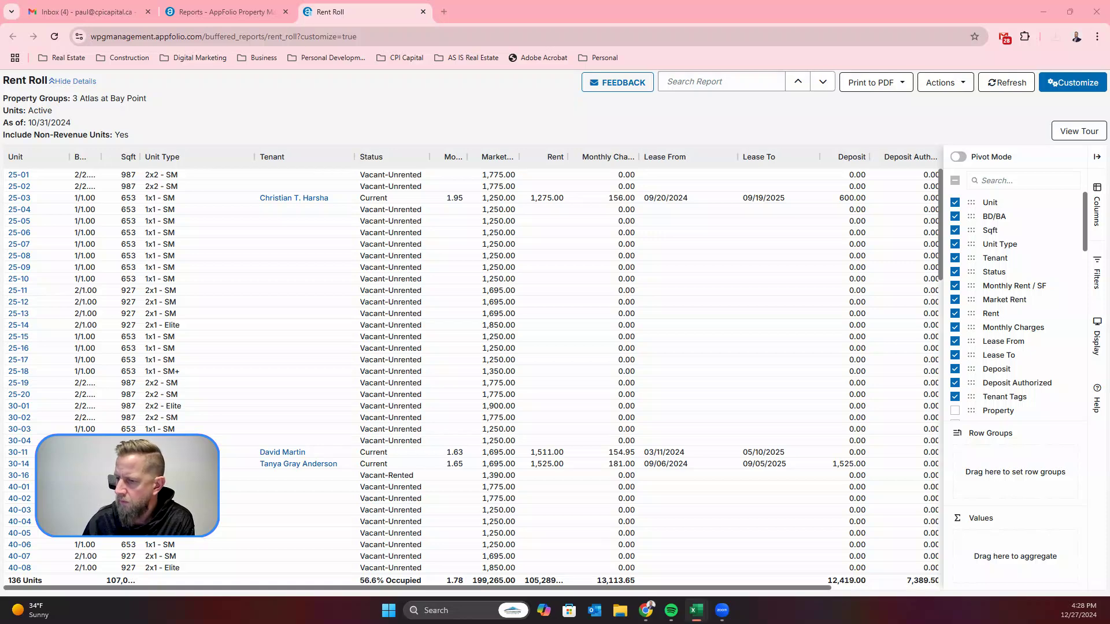
pyautogui.moveTo(586, 0)
pyautogui.mouseDown()
pyautogui.moveTo(586, 46)
pyautogui.moveTo(584, 2)
pyautogui.mouseUp()
pyautogui.click(409, 188)
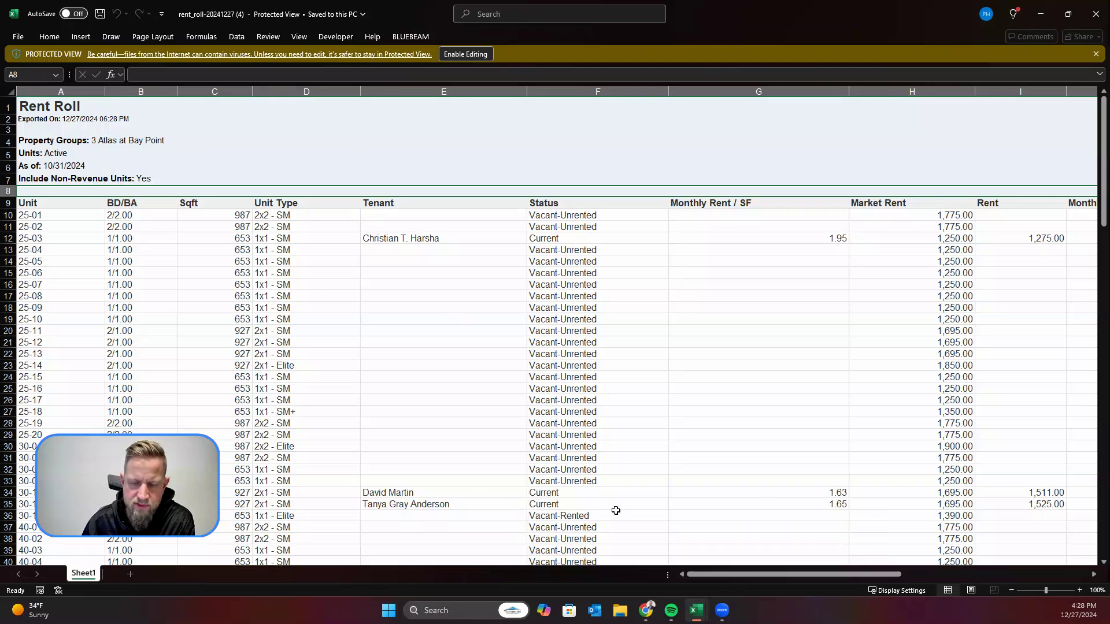
# Step: Switch to the Asset Management Unit Analysis workbook in Excel and examine the units, floor plans and underwriting date in the underwriting rent roll
pyautogui.moveTo(700, 616)
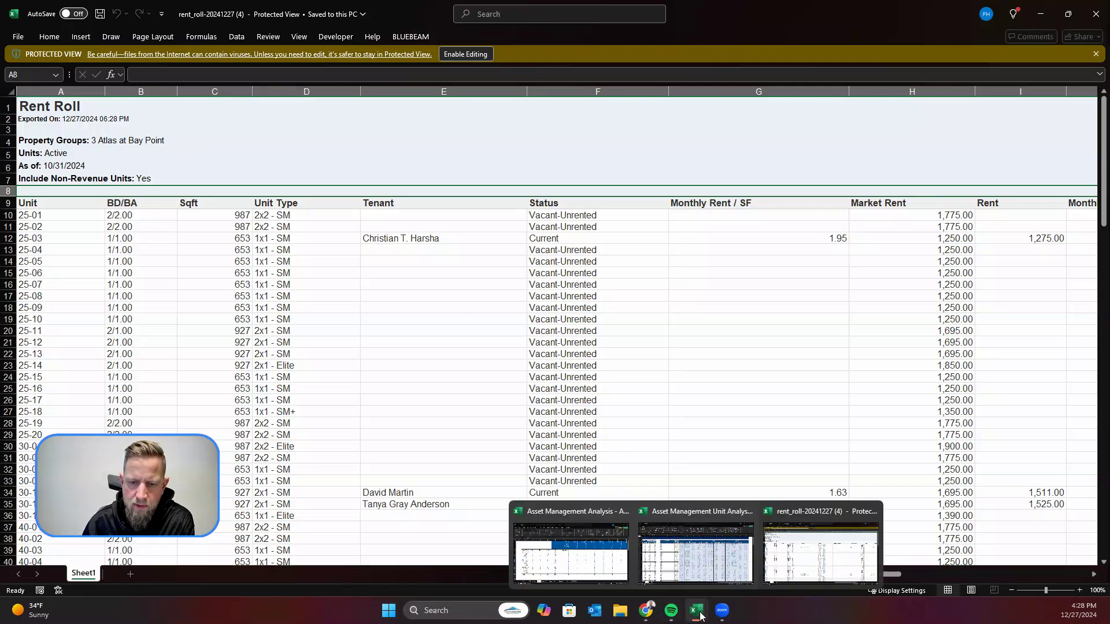
pyautogui.click(726, 561)
pyautogui.moveTo(843, 577); pyautogui.dragTo(414, 571)
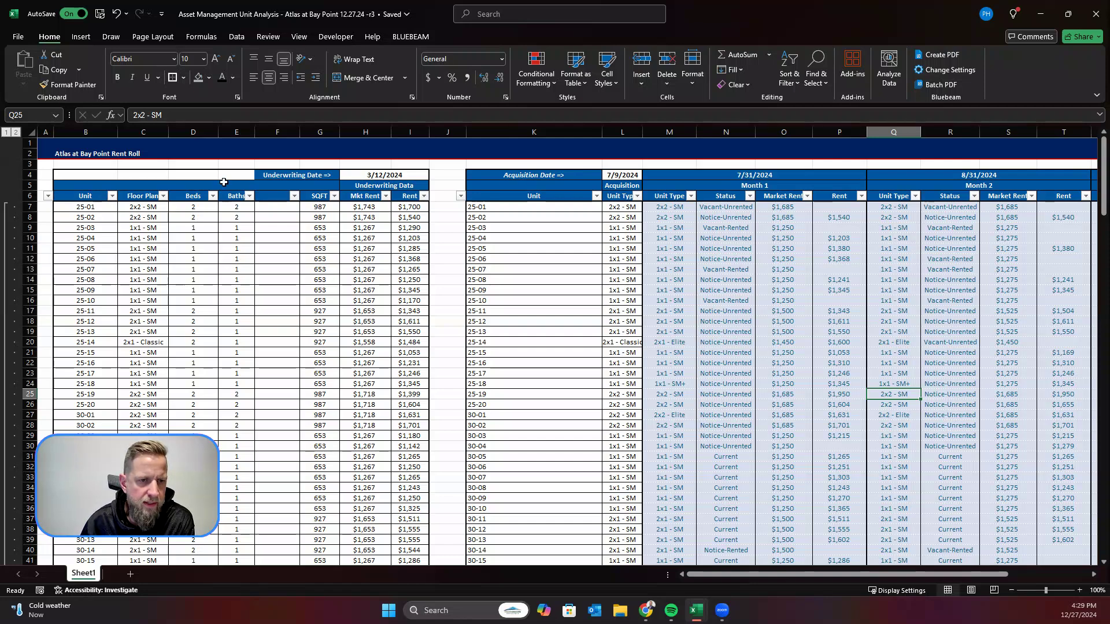
pyautogui.click(88, 209)
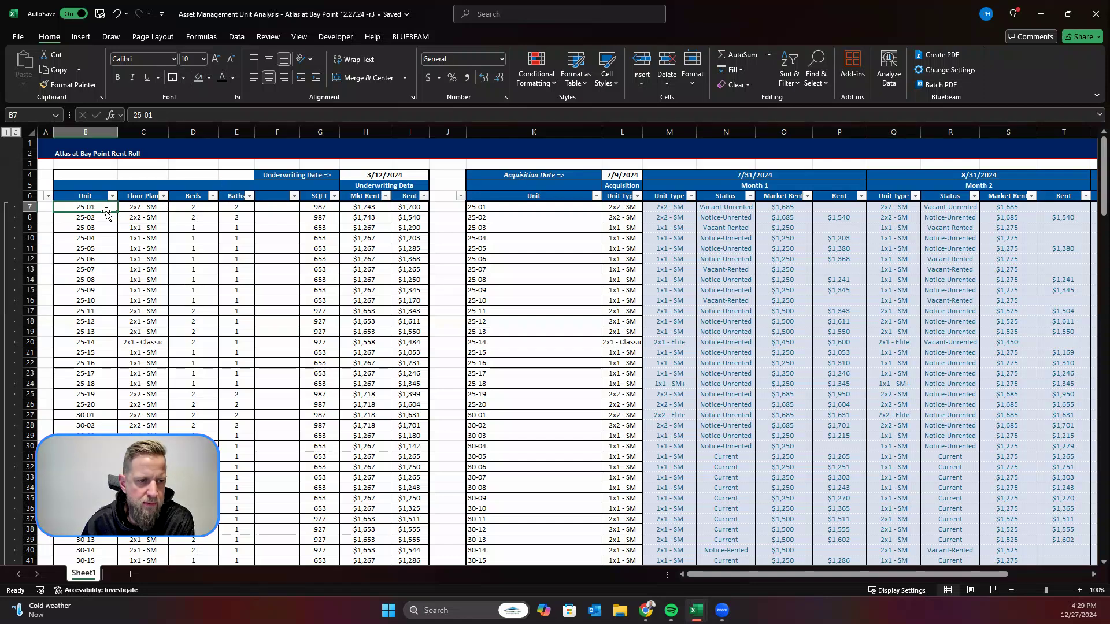
pyautogui.click(142, 209)
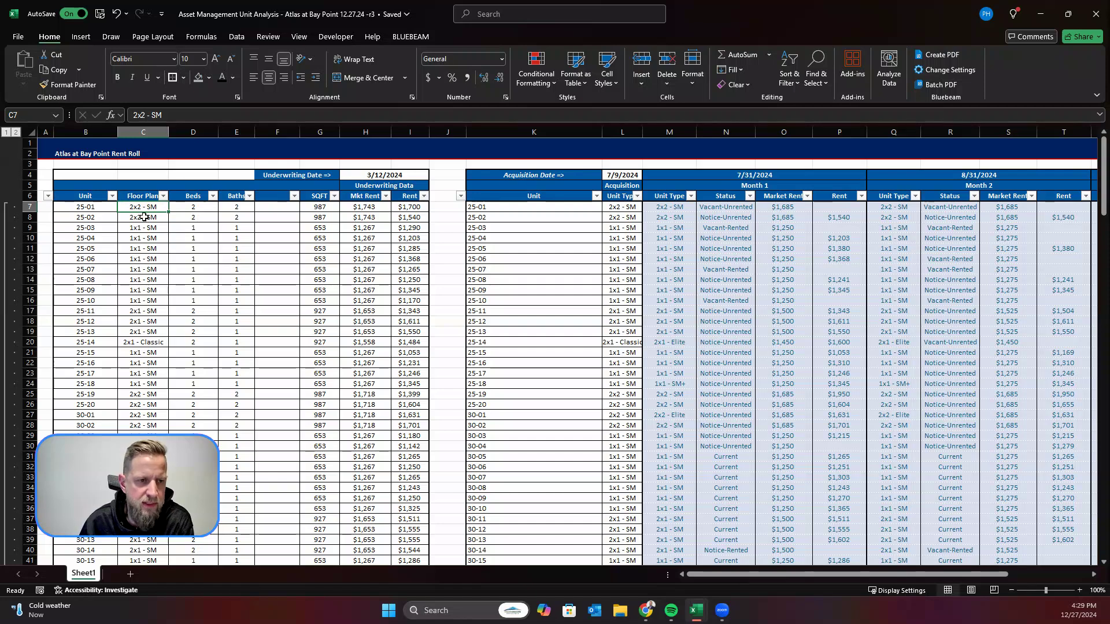
pyautogui.click(396, 175)
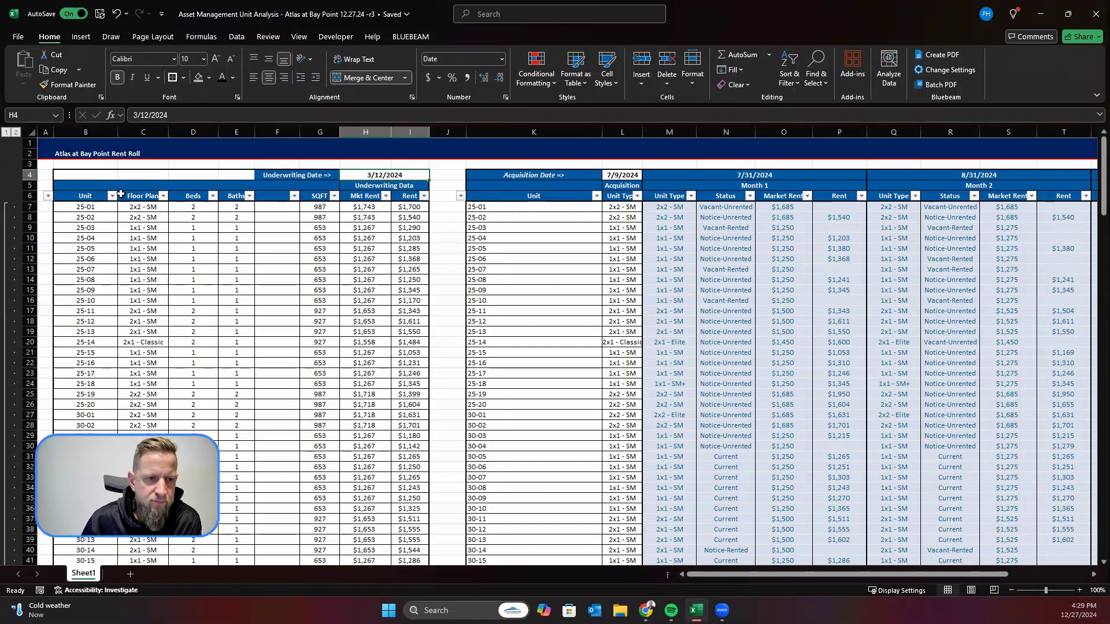
pyautogui.moveTo(149, 205); pyautogui.dragTo(151, 332)
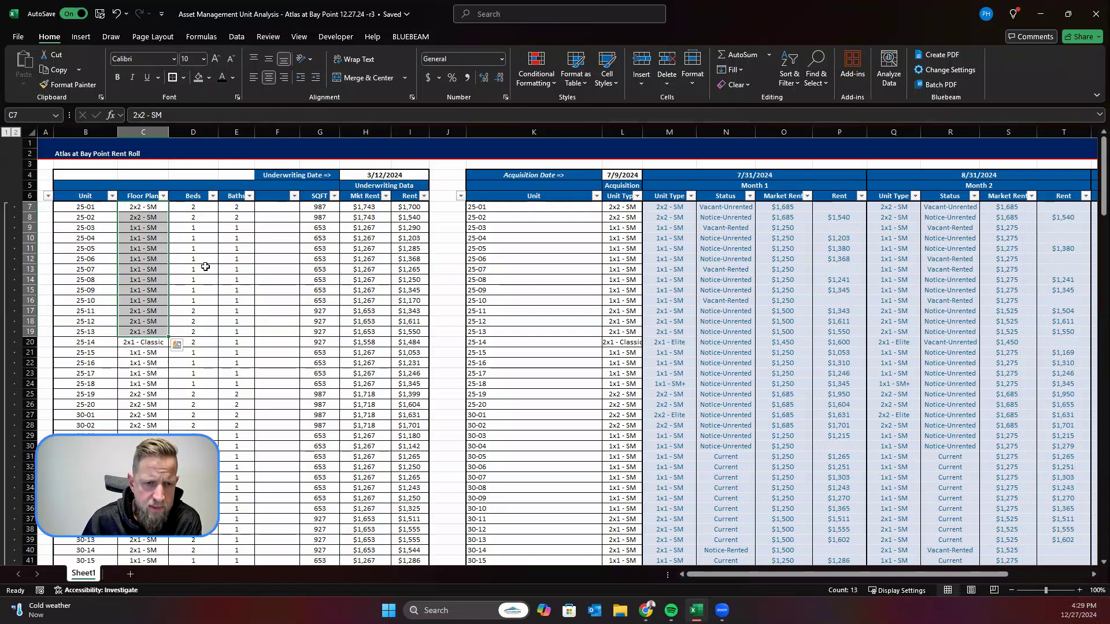
pyautogui.scroll(-1, 206, 266)
pyautogui.scroll(1, 225, 200)
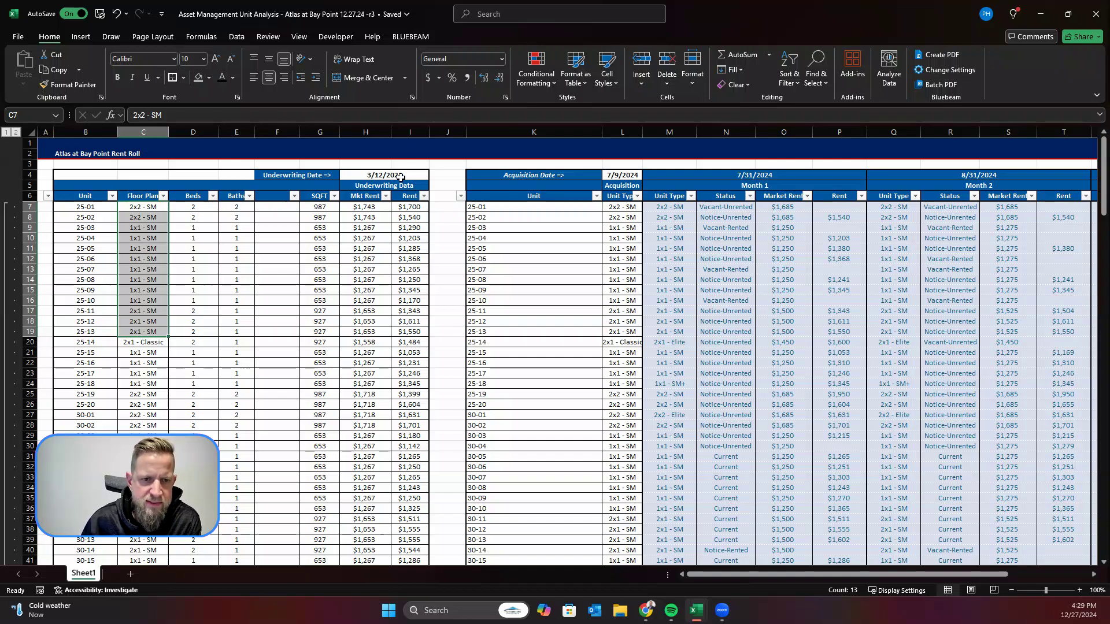
# Step: Examine the unit count formulas for the Classic and SM unit types in the underwriting summary table below the rent roll
pyautogui.scroll(-20, 400, 177)
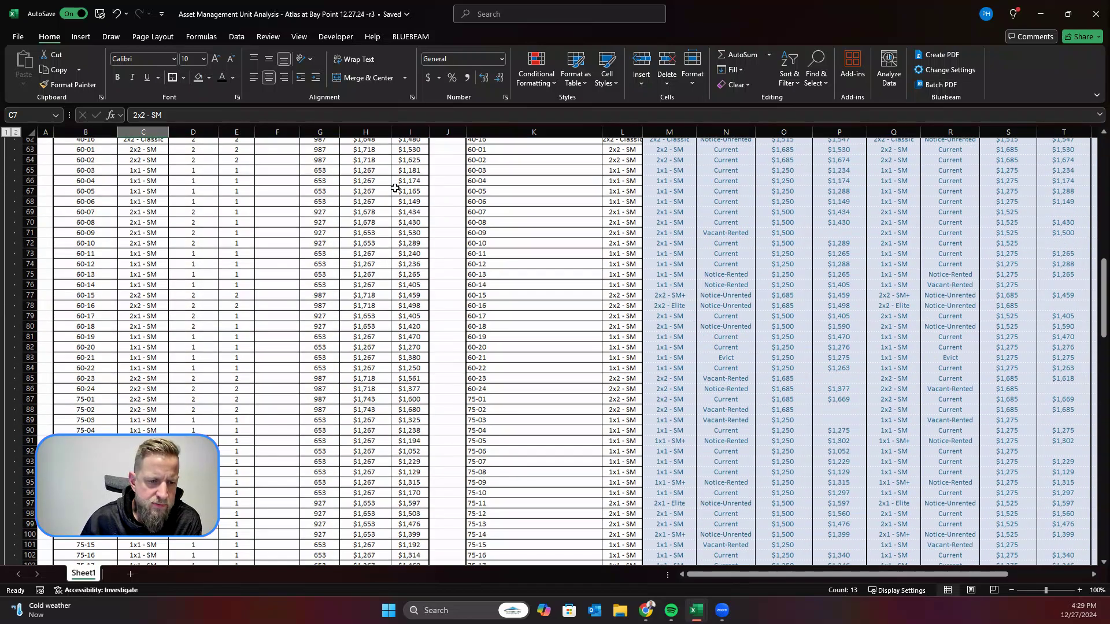
pyautogui.scroll(-13, 393, 191)
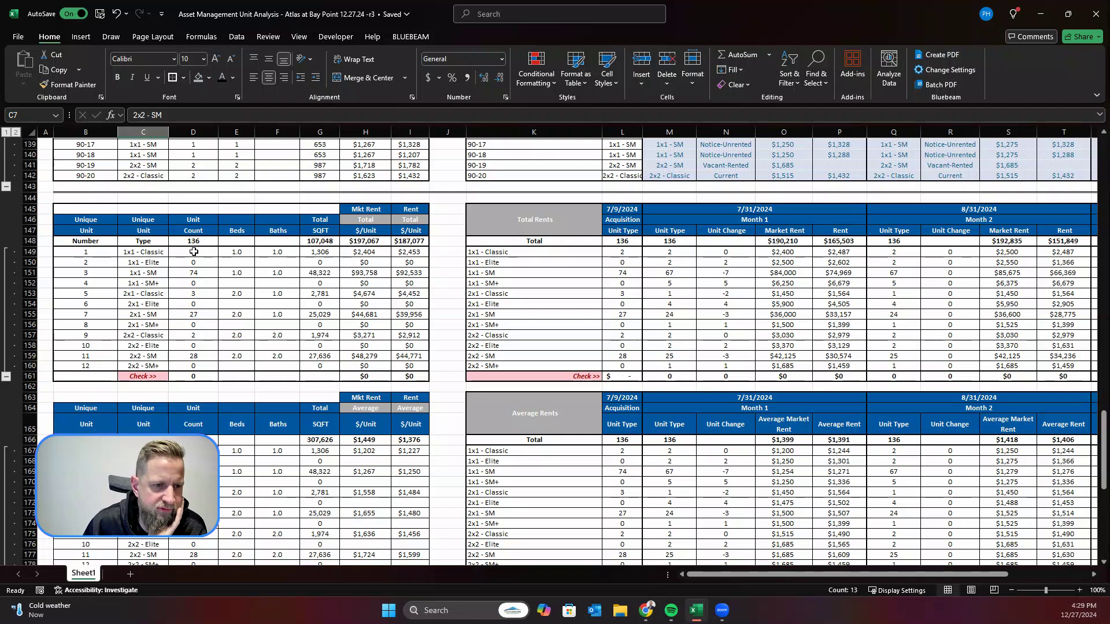
pyautogui.click(212, 255)
pyautogui.click(204, 272)
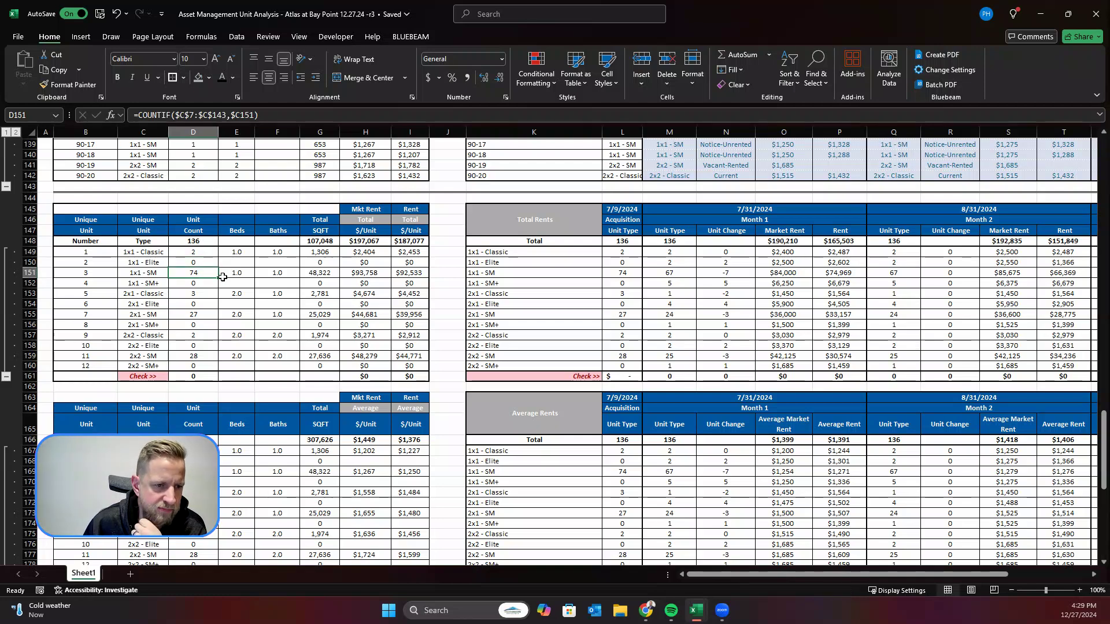
pyautogui.click(206, 293)
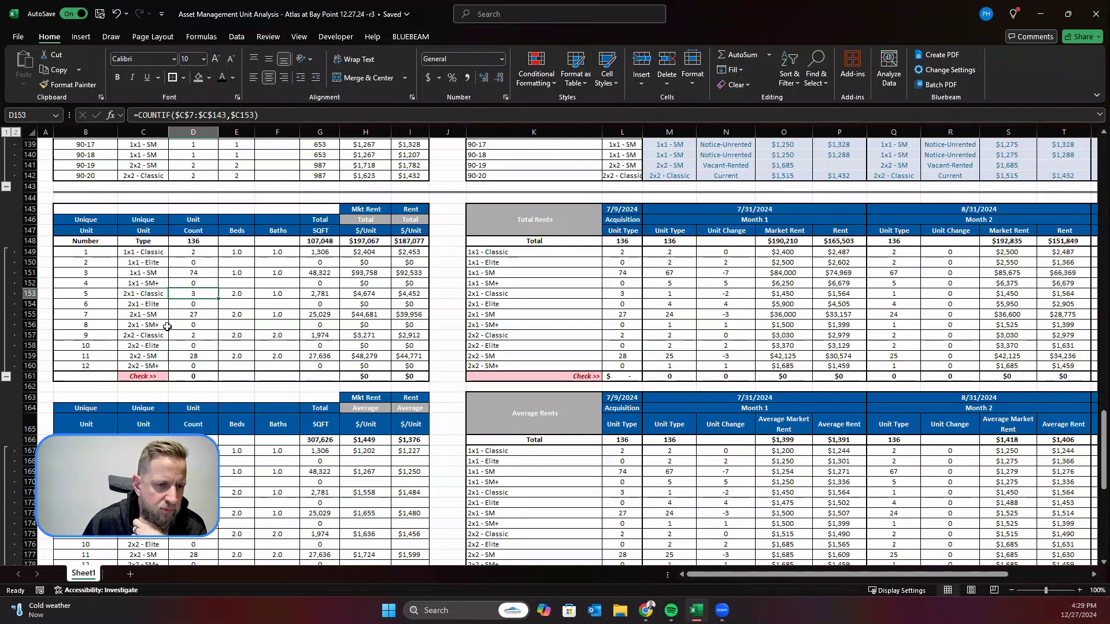
pyautogui.click(200, 315)
pyautogui.click(205, 335)
pyautogui.click(196, 357)
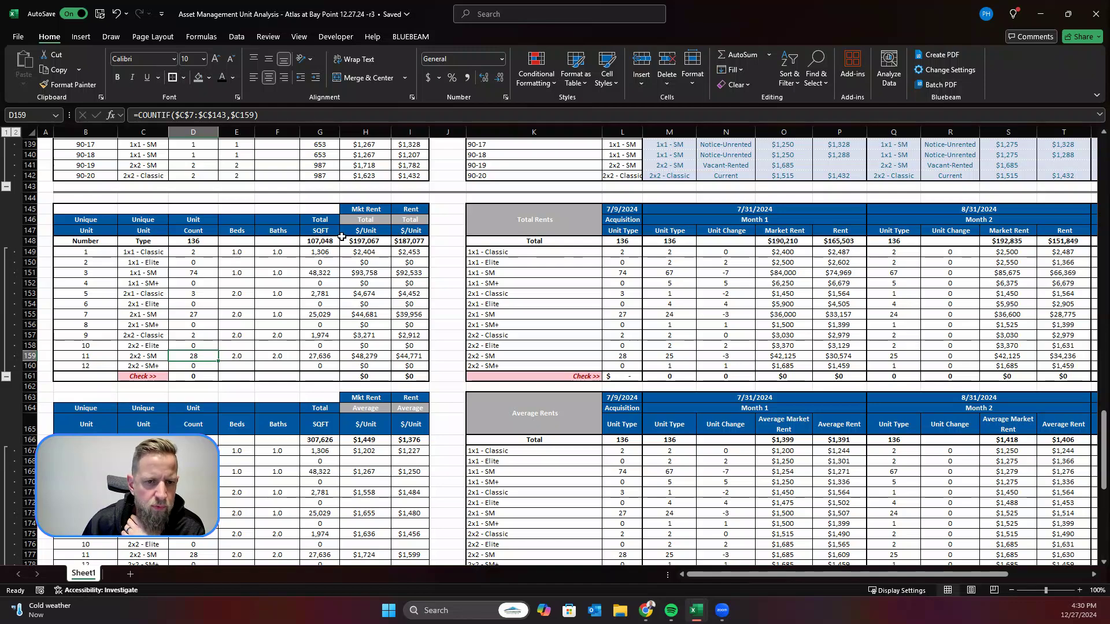
# Step: Review the average market rent and average rent per unit type in the underwriting summary, and return to the start of the rent roll
pyautogui.scroll(-1, 384, 346)
pyautogui.scroll(-2, 385, 346)
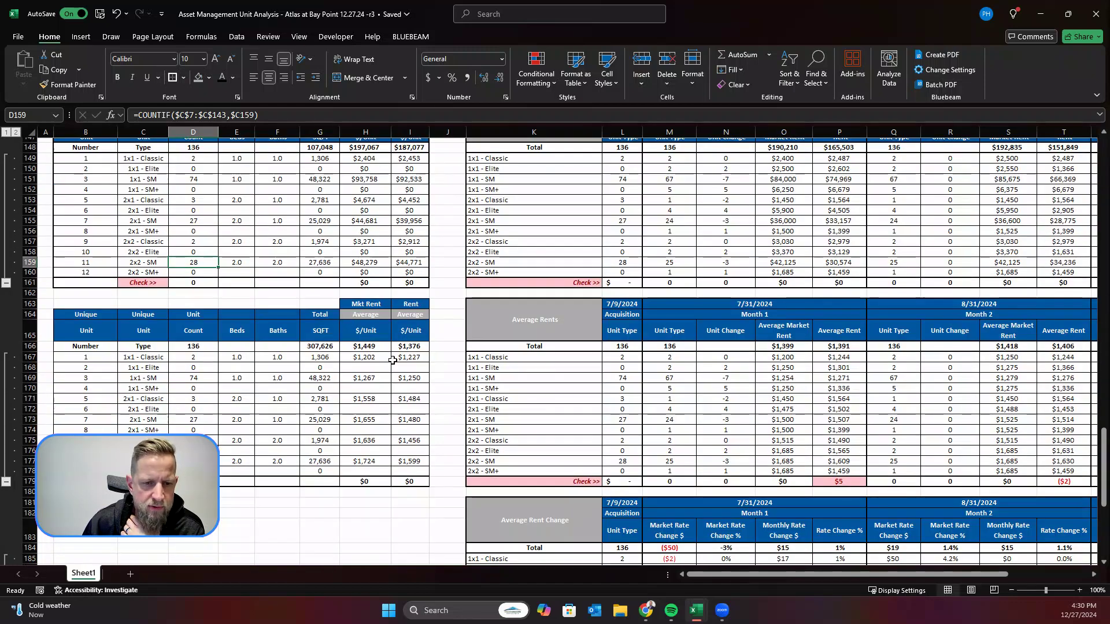
pyautogui.scroll(15, 404, 422)
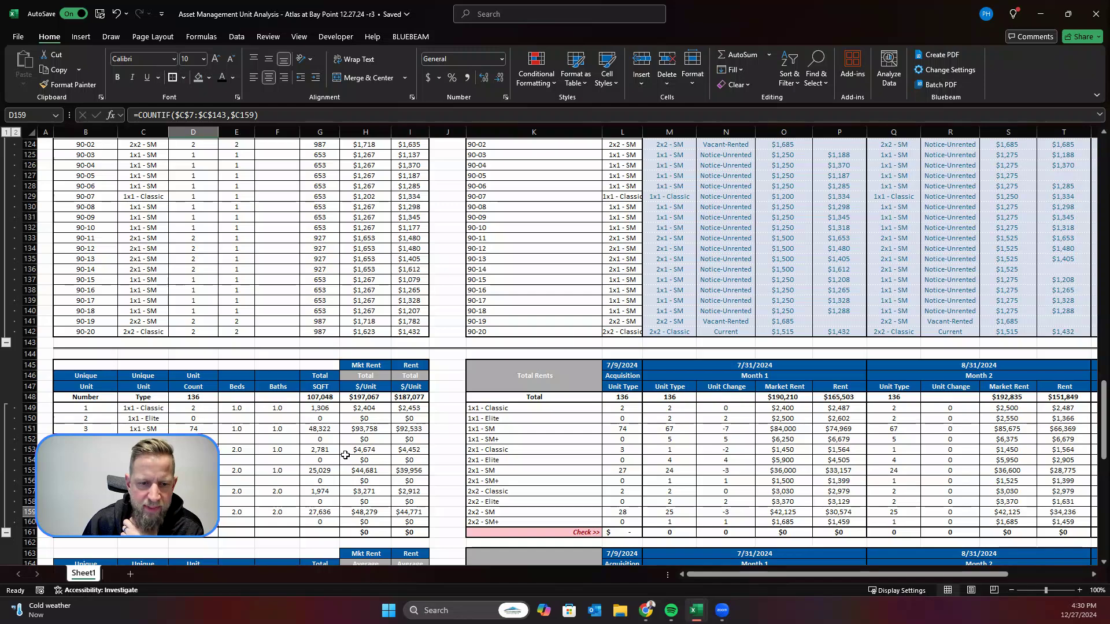
pyautogui.scroll(20, 346, 456)
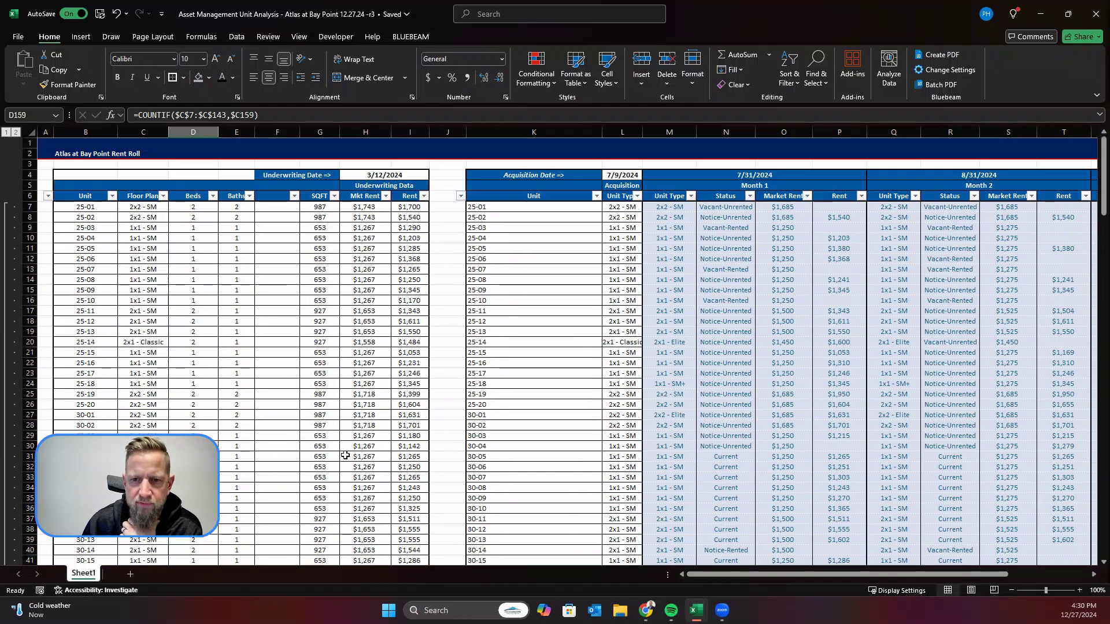
# Step: Examine the Month 1 data for 7/31/2024 and its unit type count, unit change check and market rent total in the Total Rents table
pyautogui.moveTo(958, 575); pyautogui.dragTo(1029, 576)
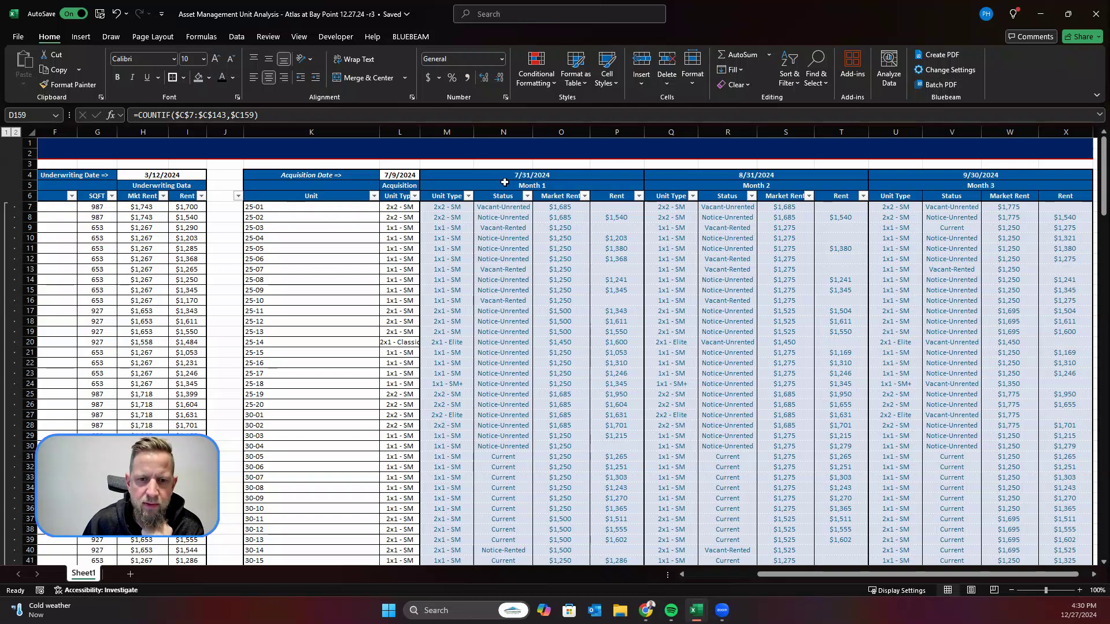
pyautogui.click(524, 186)
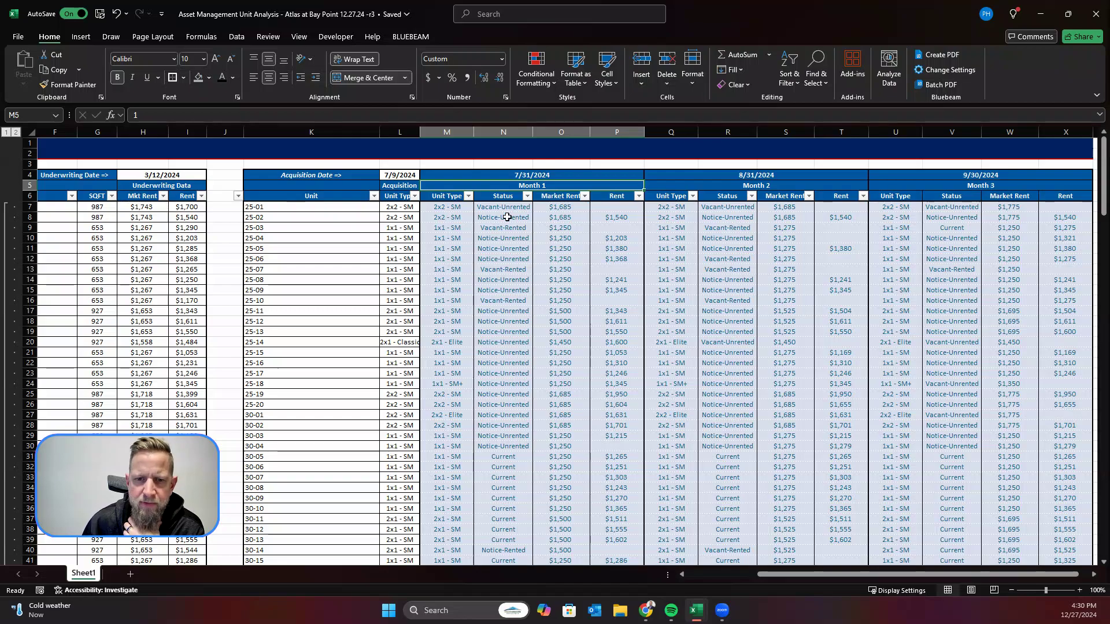
pyautogui.scroll(-6, 450, 226)
pyautogui.scroll(-20, 451, 230)
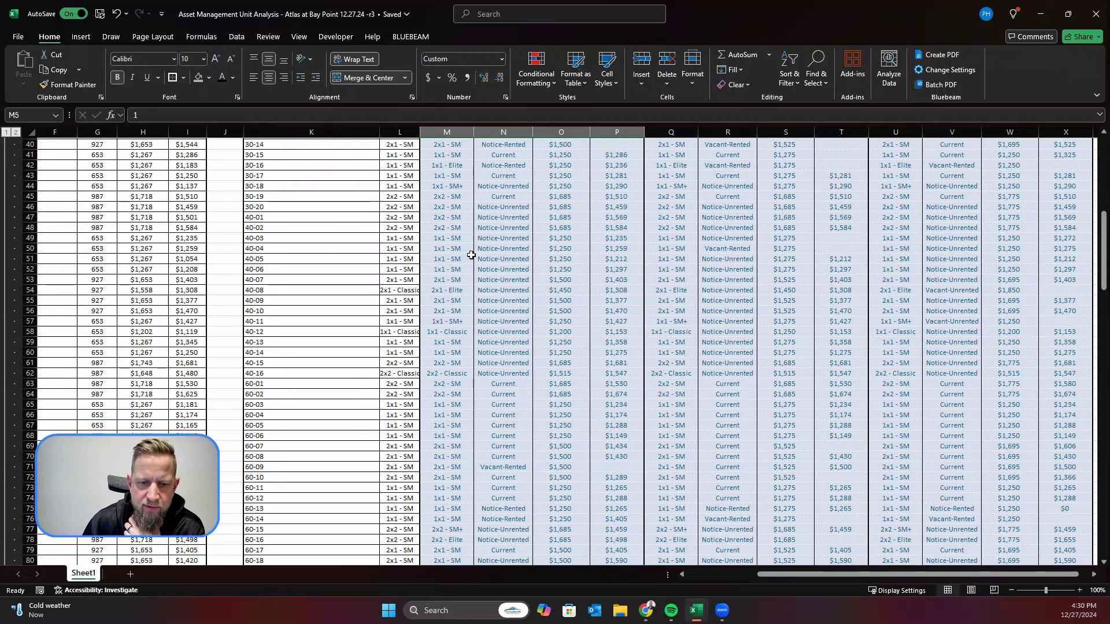
pyautogui.scroll(-2, 566, 324)
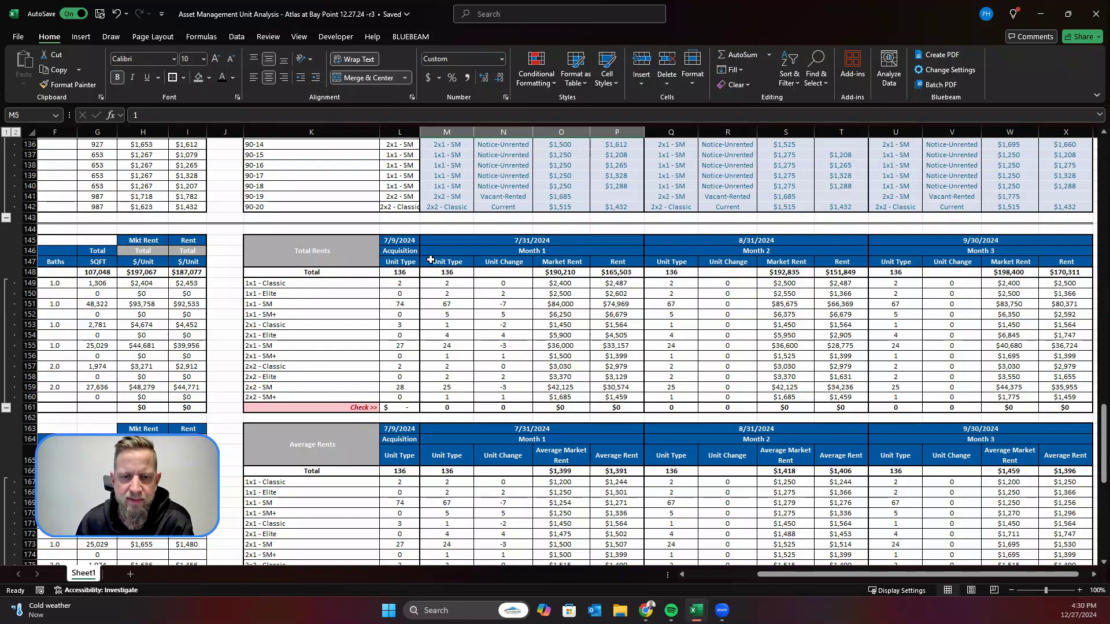
pyautogui.click(454, 283)
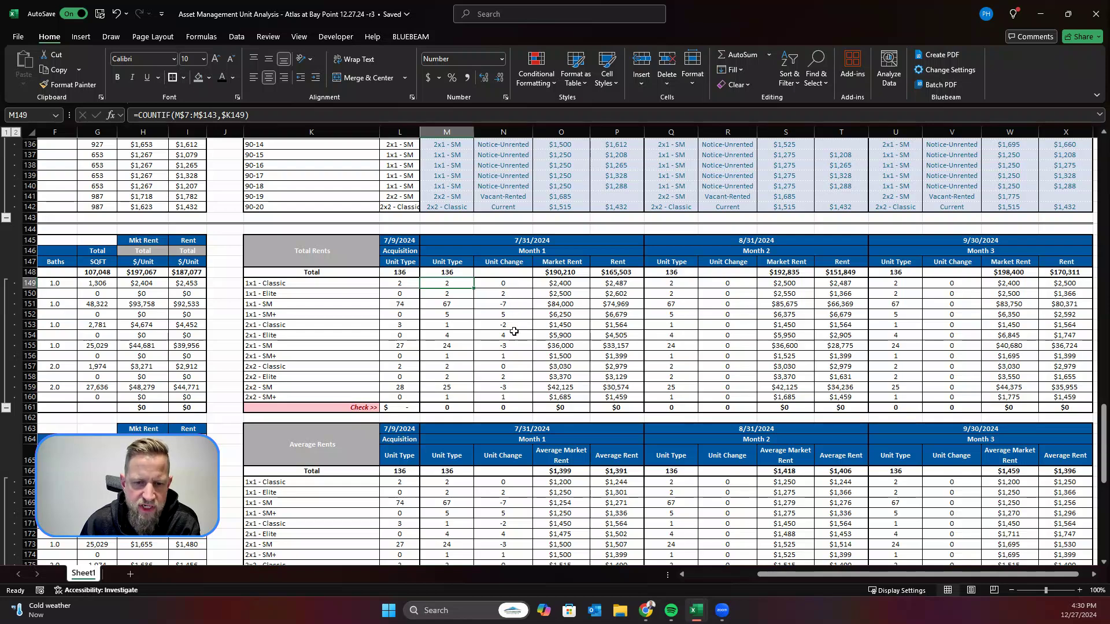
pyautogui.click(503, 409)
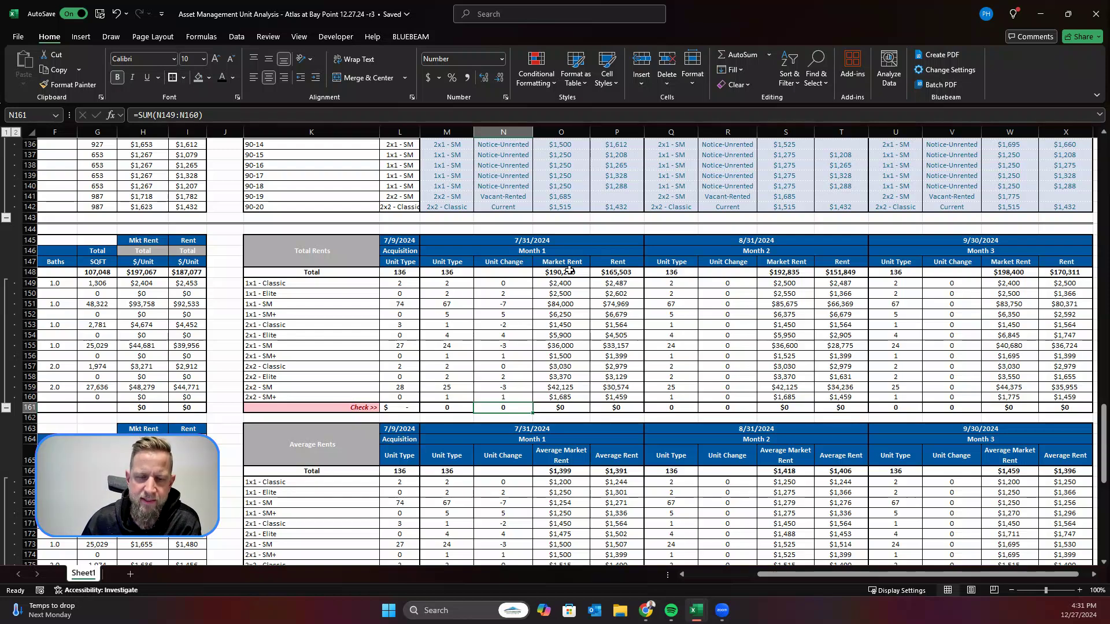
pyautogui.click(569, 269)
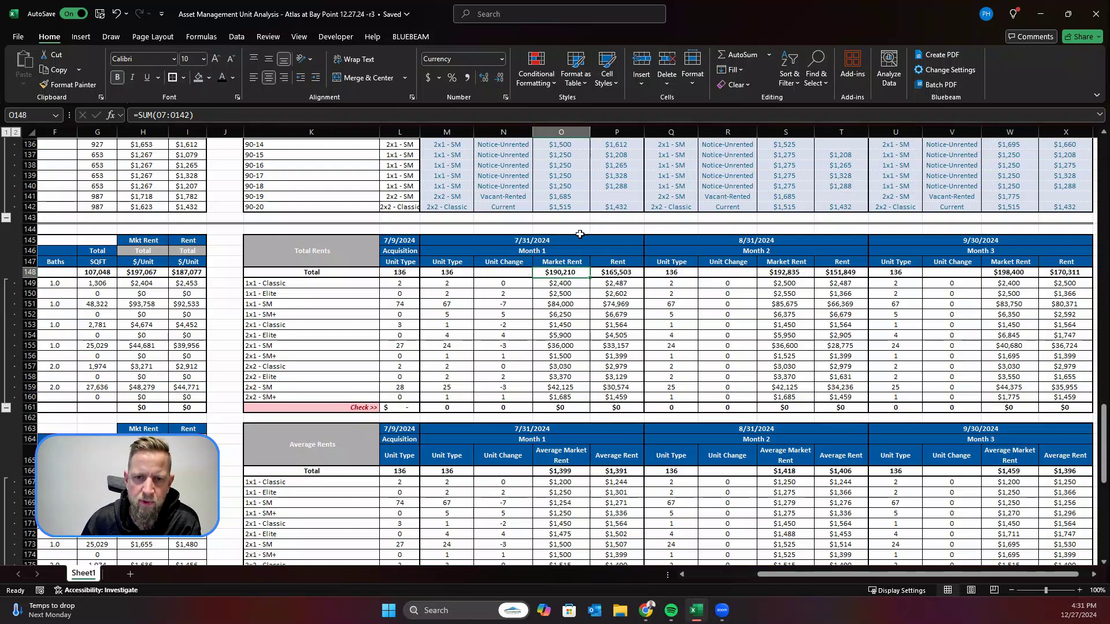
# Step: Compare the per-unit Month 1 market rents and rents with the Total Rents and Average Rents tables
pyautogui.scroll(6, 580, 234)
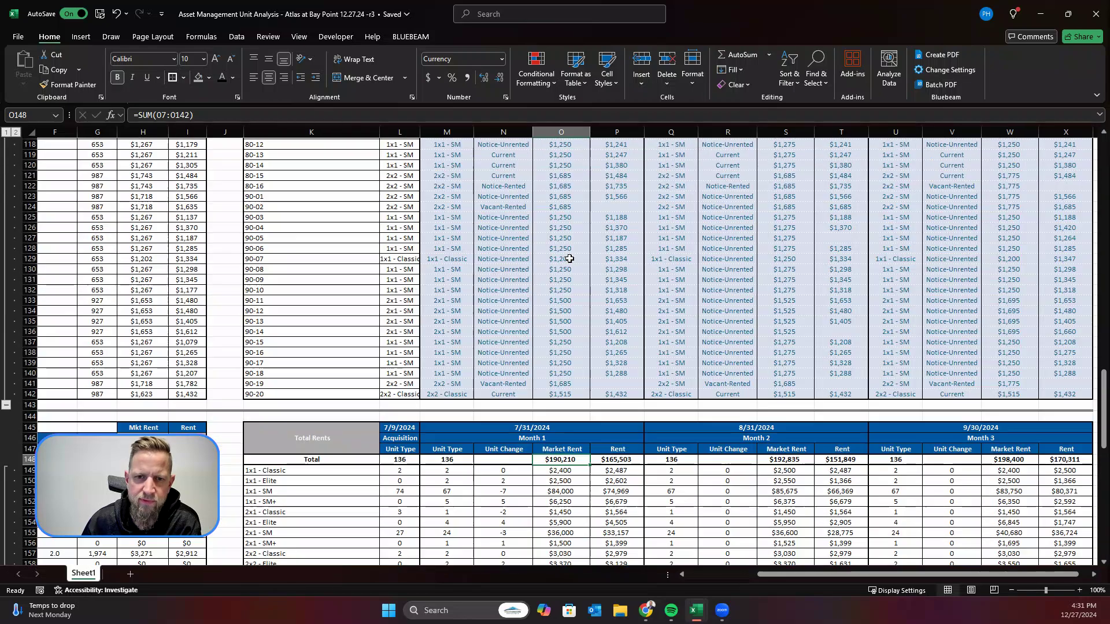
pyautogui.scroll(20, 570, 259)
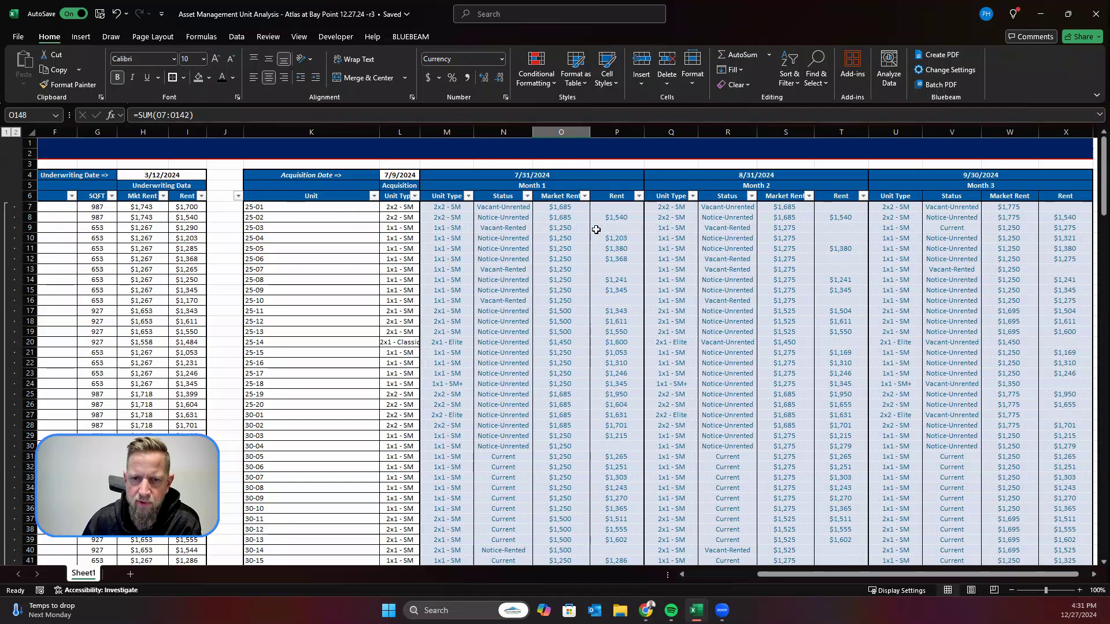
pyautogui.scroll(-20, 615, 238)
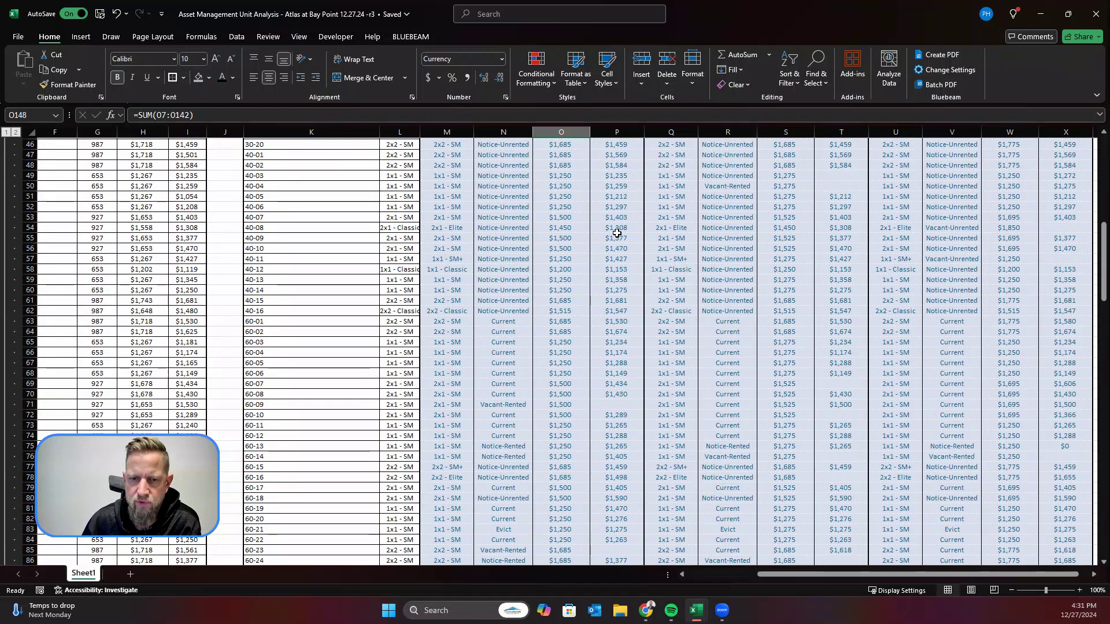
pyautogui.scroll(-20, 617, 233)
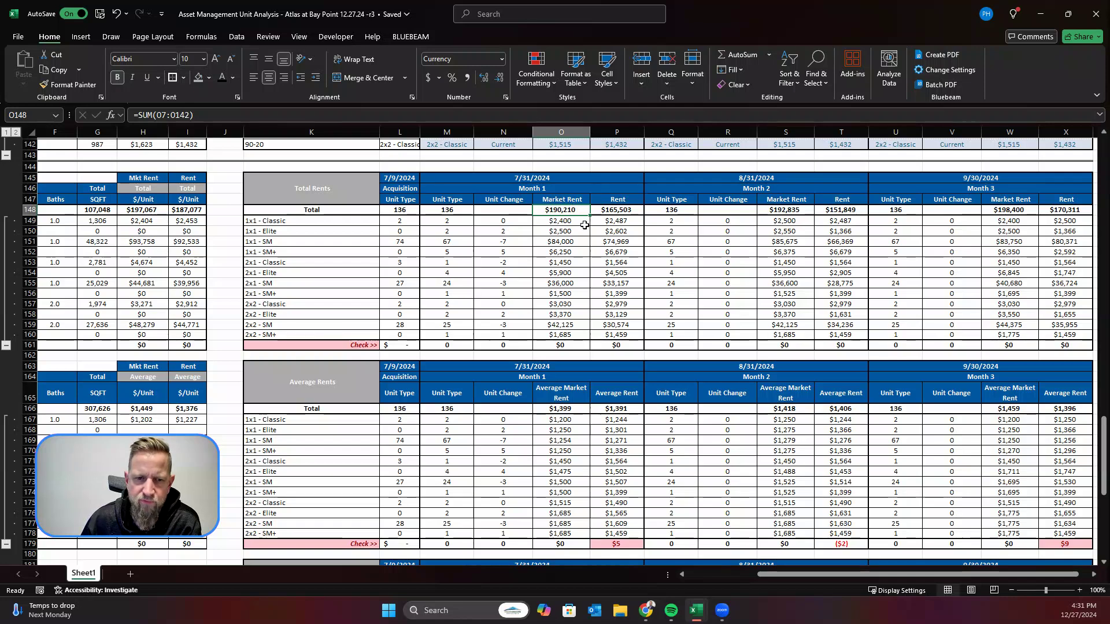
# Step: Examine the Average Rents and Average Rent Change tables, and the status categories in the Vacancy Status table below them
pyautogui.scroll(-2, 570, 383)
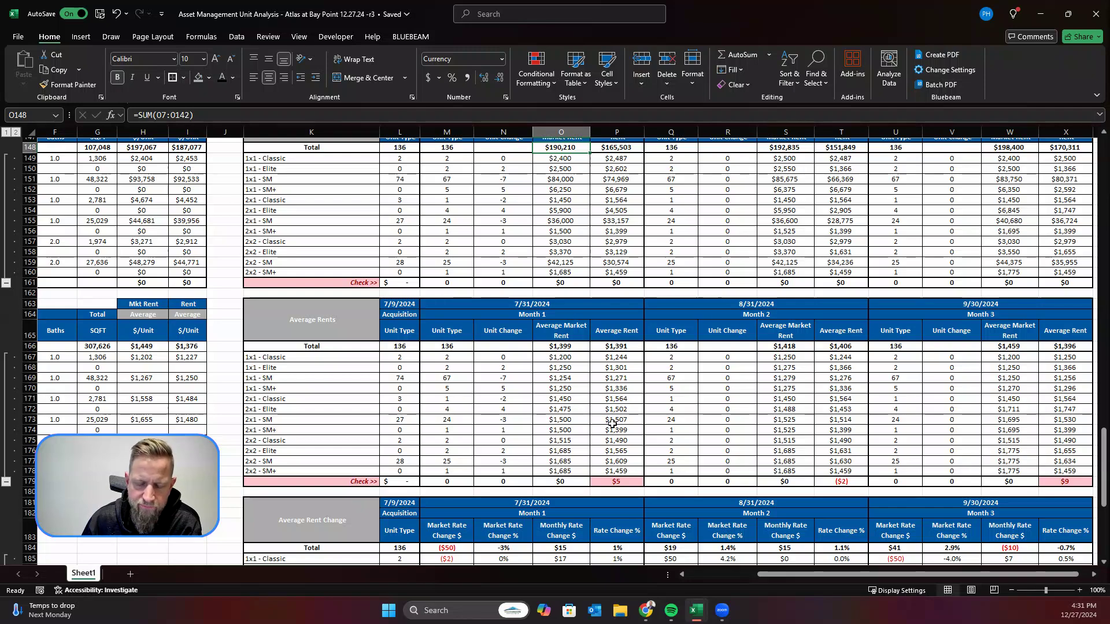
pyautogui.scroll(-5, 612, 424)
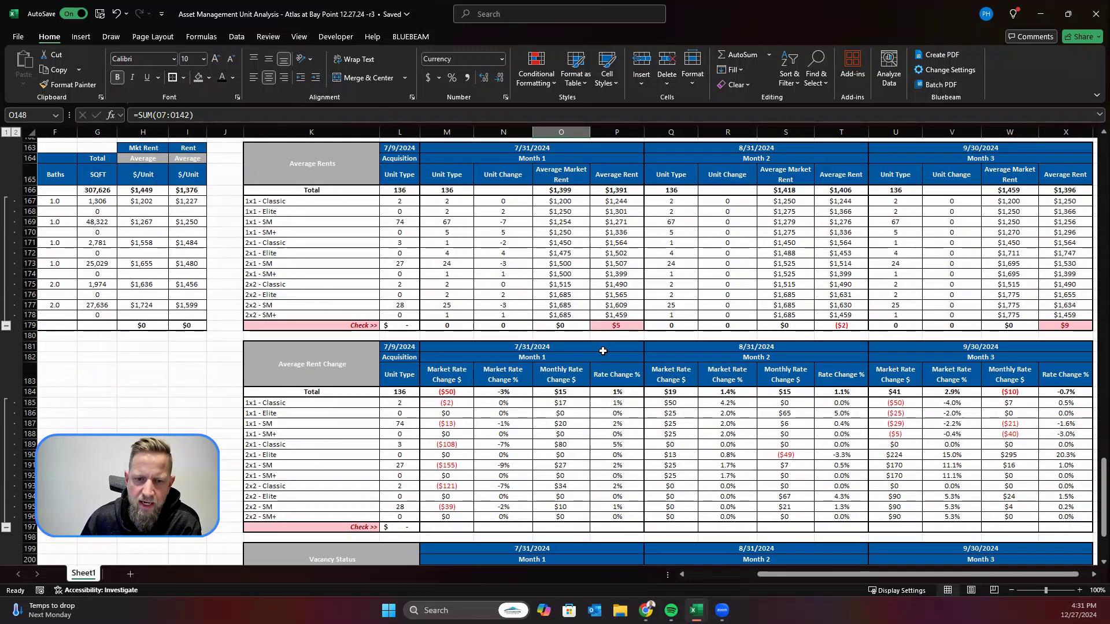
pyautogui.scroll(-3, 517, 396)
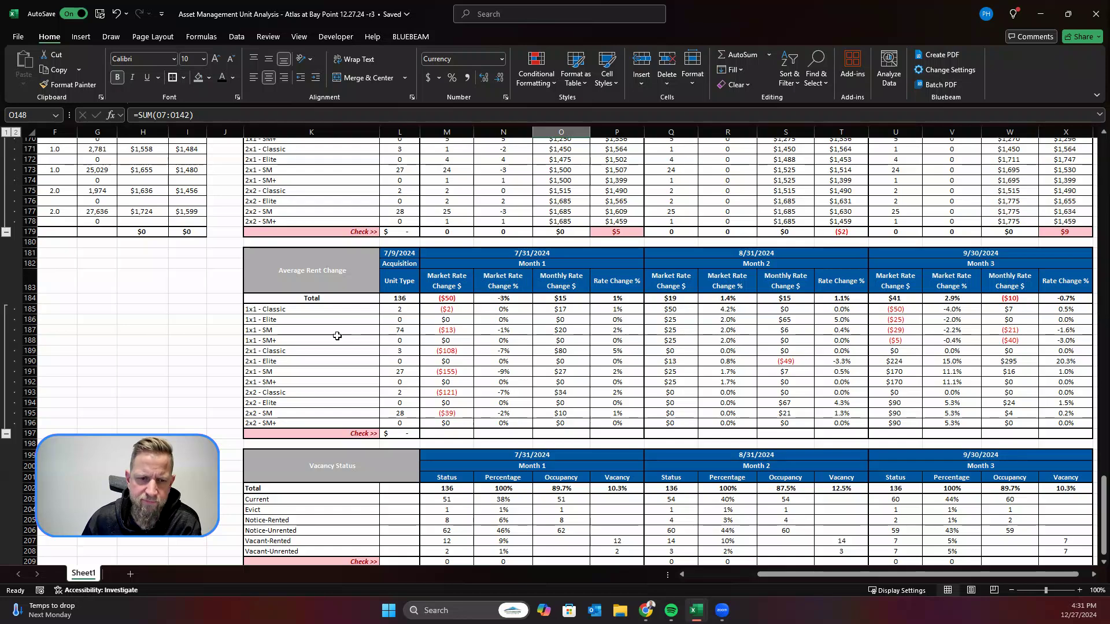
pyautogui.scroll(-3, 642, 371)
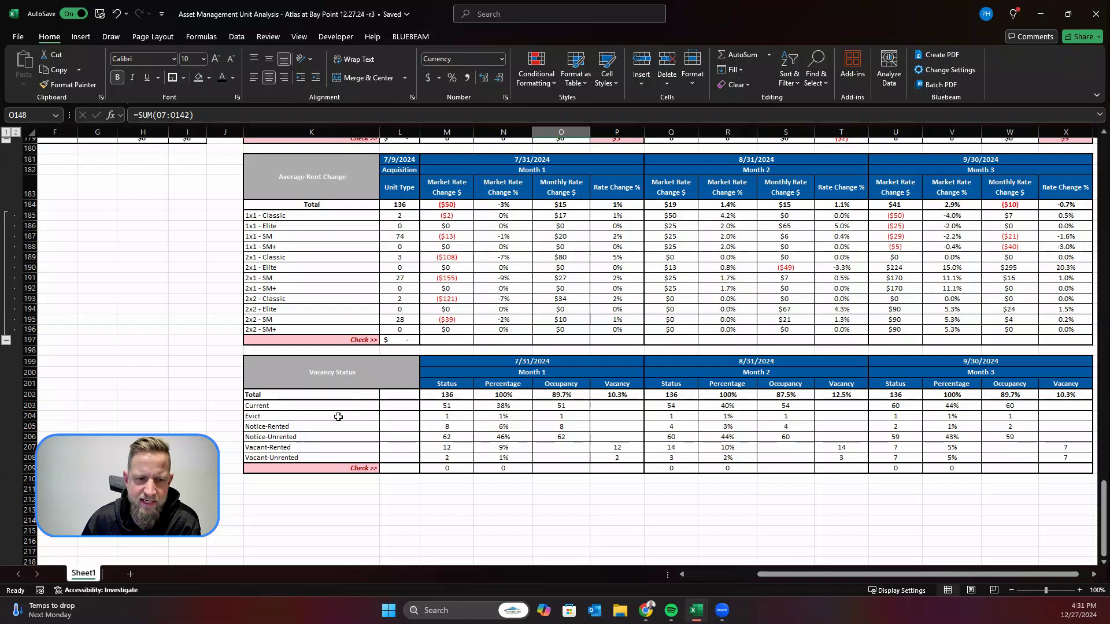
pyautogui.moveTo(305, 403); pyautogui.dragTo(309, 460)
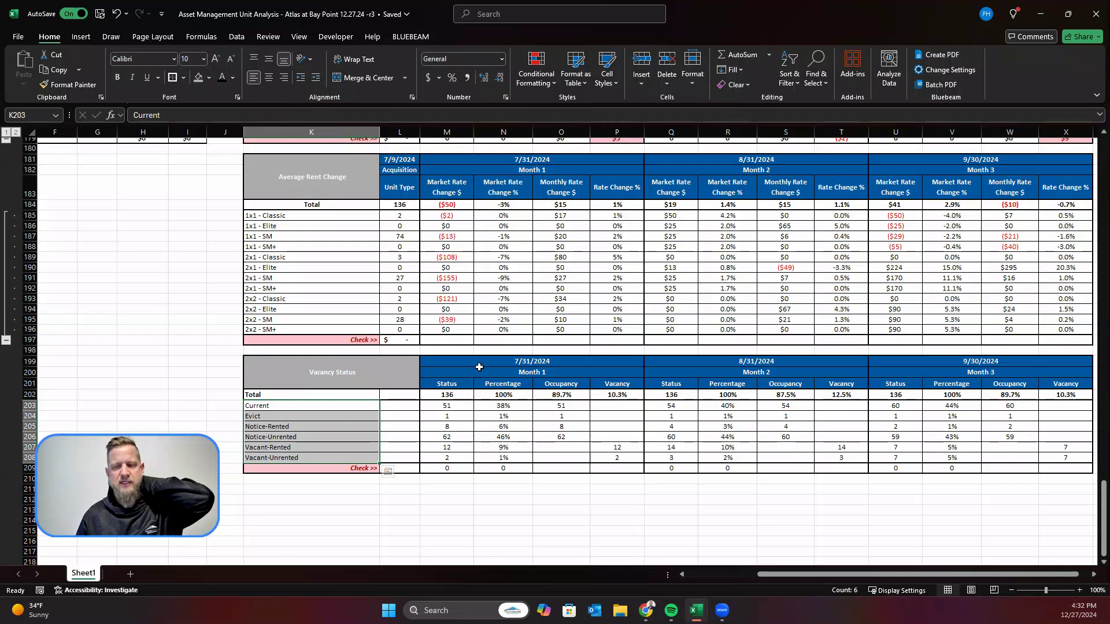
# Step: Return to the start of the rent roll and select unit 25-01 in the underwriting data
pyautogui.scroll(7, 479, 363)
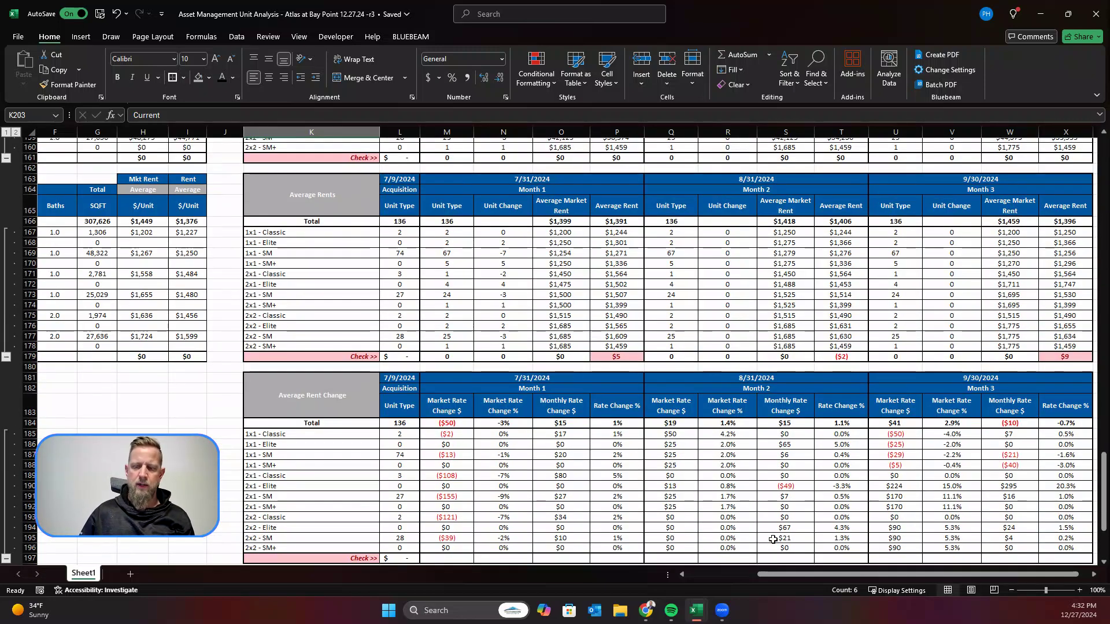
pyautogui.hscroll(-1, 702, 574)
pyautogui.hscroll(-2, 701, 574)
pyautogui.scroll(20, 410, 367)
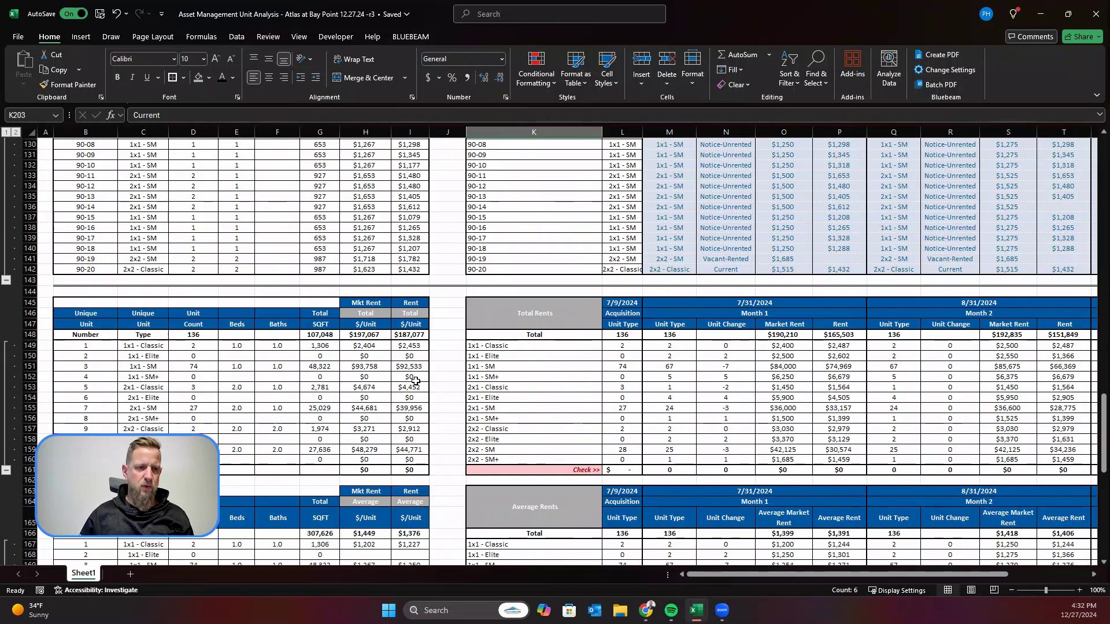
pyautogui.scroll(15, 409, 368)
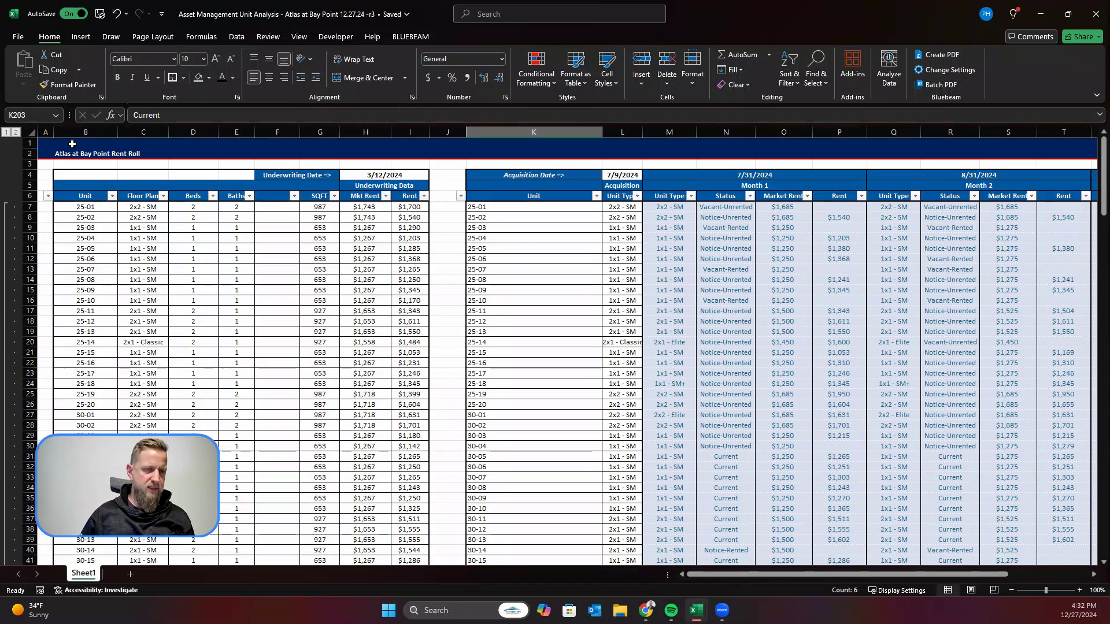
pyautogui.click(93, 208)
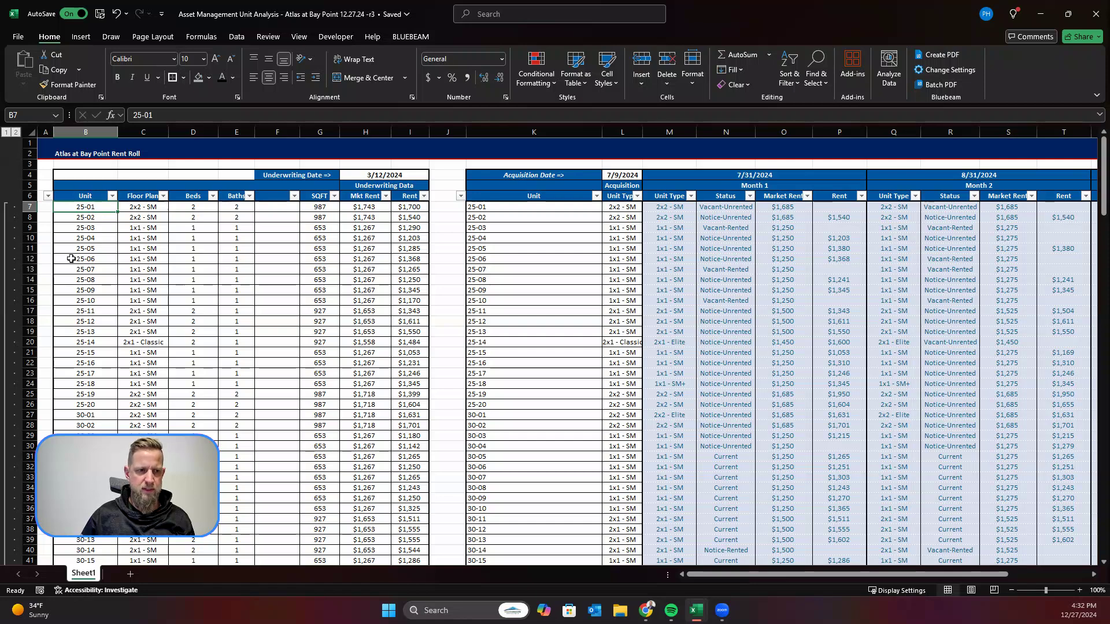
# Step: Switch to the exported 10/31/2024 rent roll workbook and enable editing
pyautogui.moveTo(698, 614)
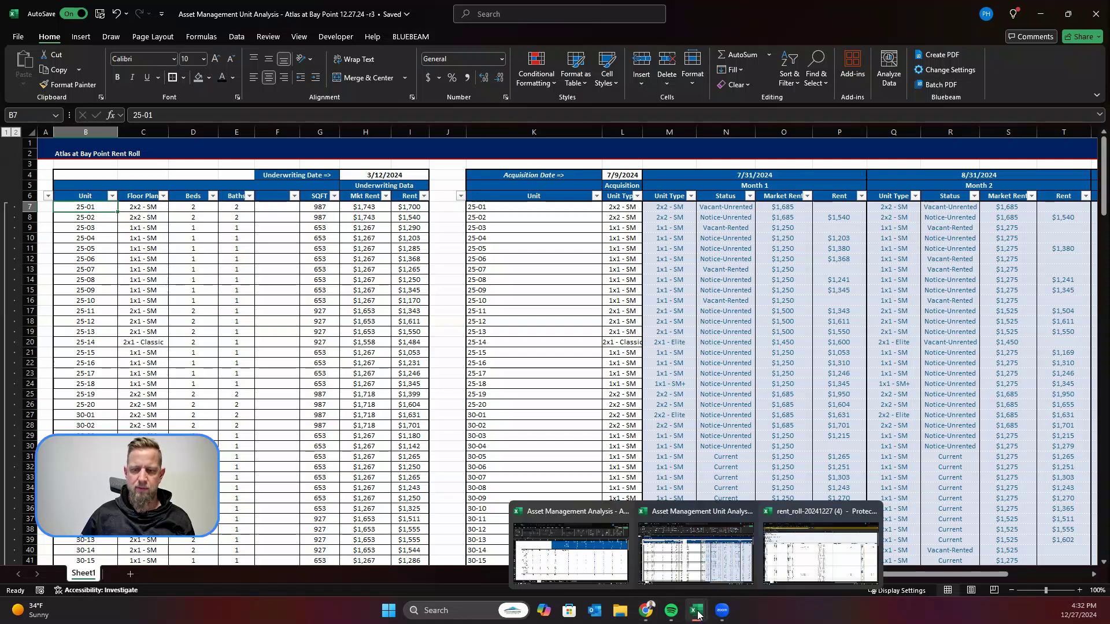
pyautogui.click(810, 565)
pyautogui.click(600, 335)
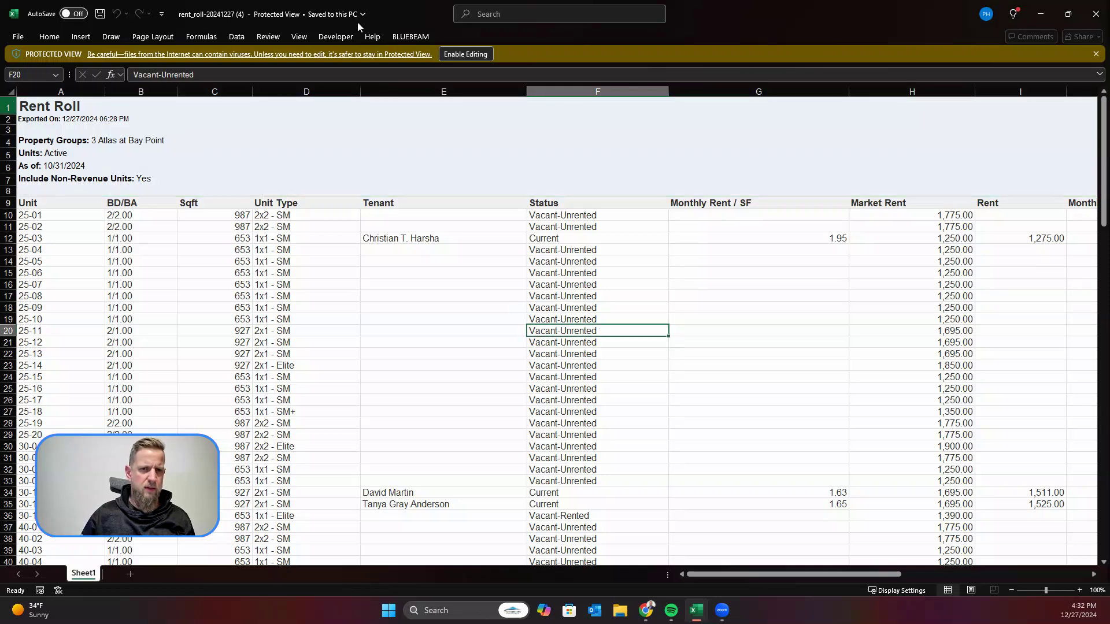
pyautogui.click(466, 53)
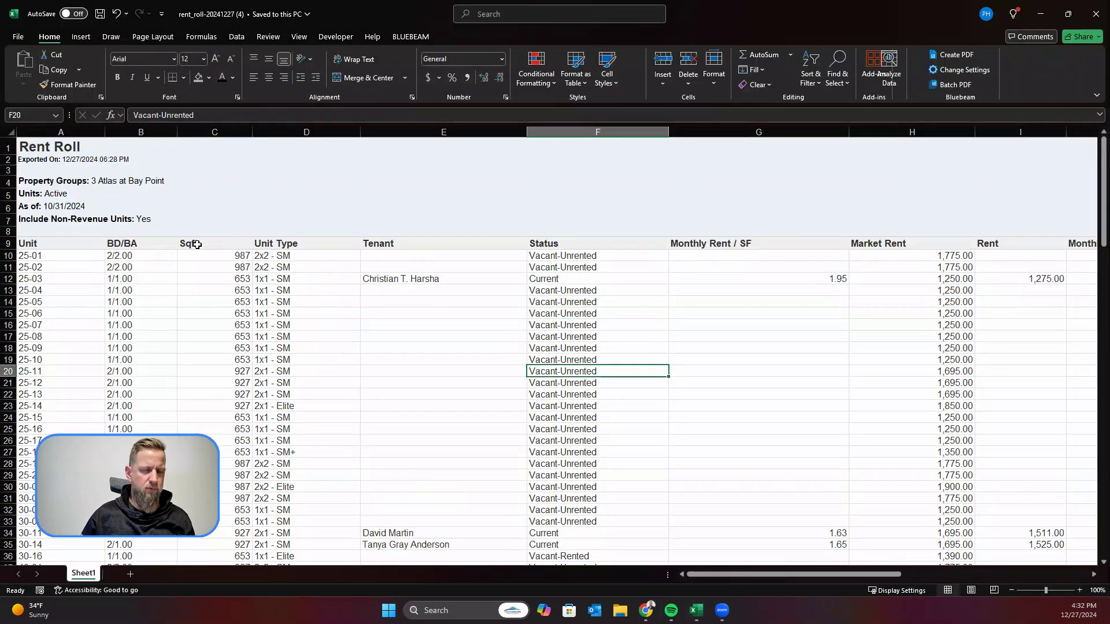
# Step: Delete the report title and property information rows 1 to 8 above the column headings
pyautogui.moveTo(16, 150); pyautogui.dragTo(11, 232)
pyautogui.rightClick(68, 185)
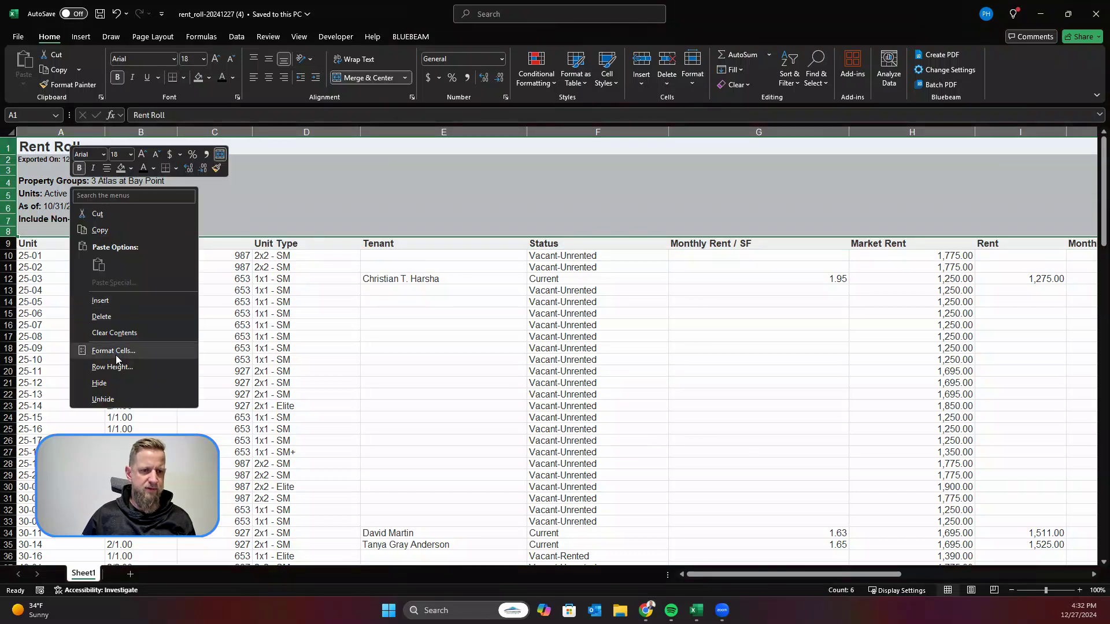
pyautogui.click(120, 319)
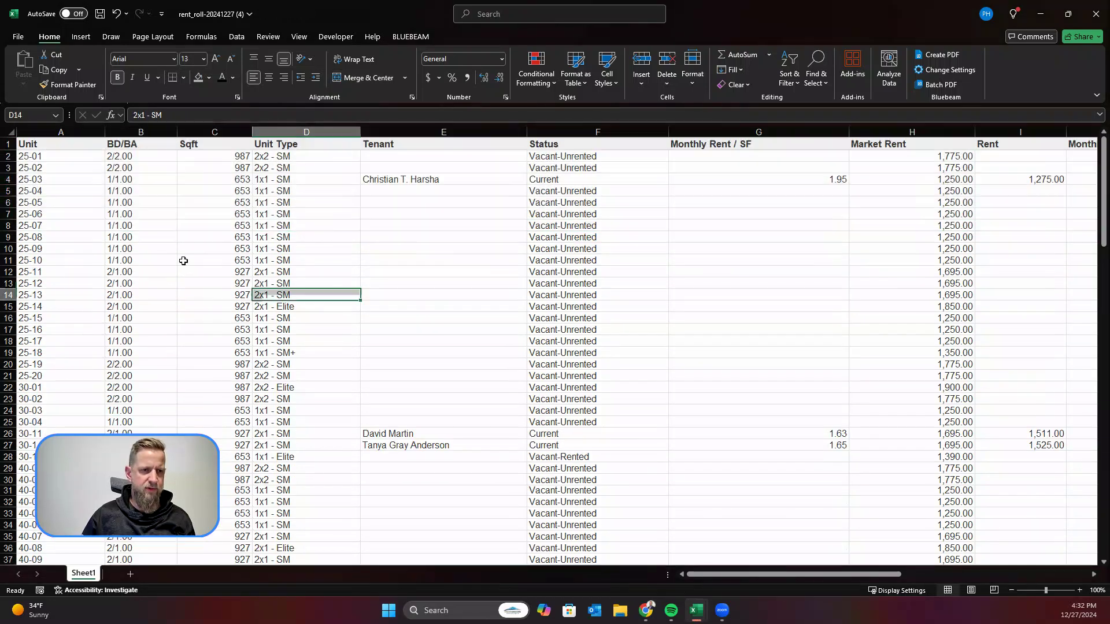
# Step: Add filters to the column headings in row 1 of the exported rent roll
pyautogui.click(8, 144)
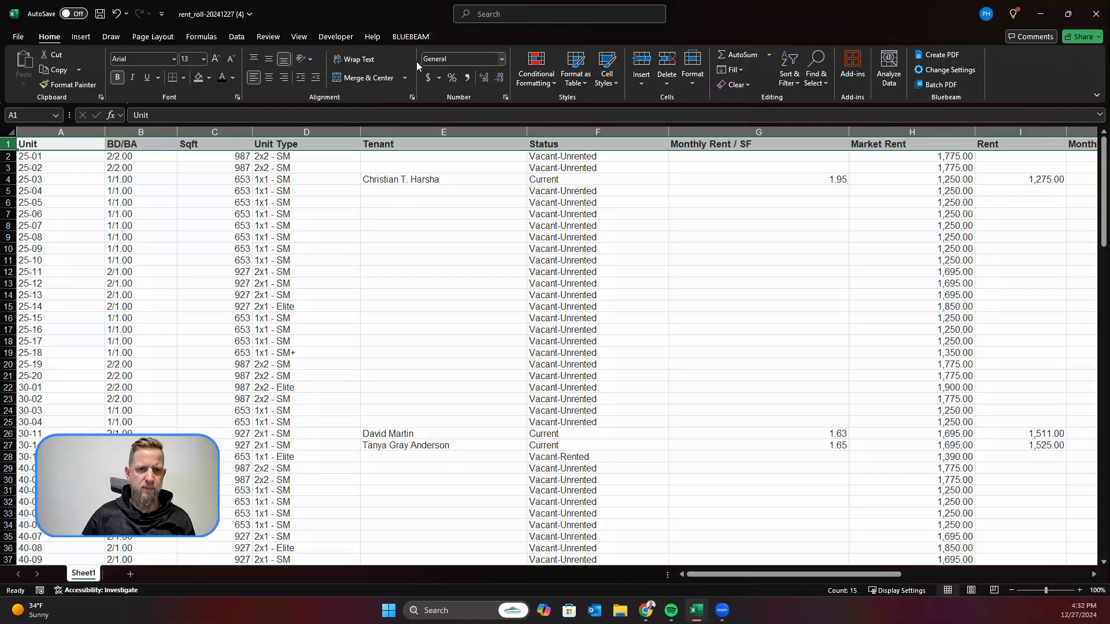
pyautogui.click(237, 37)
pyautogui.click(552, 67)
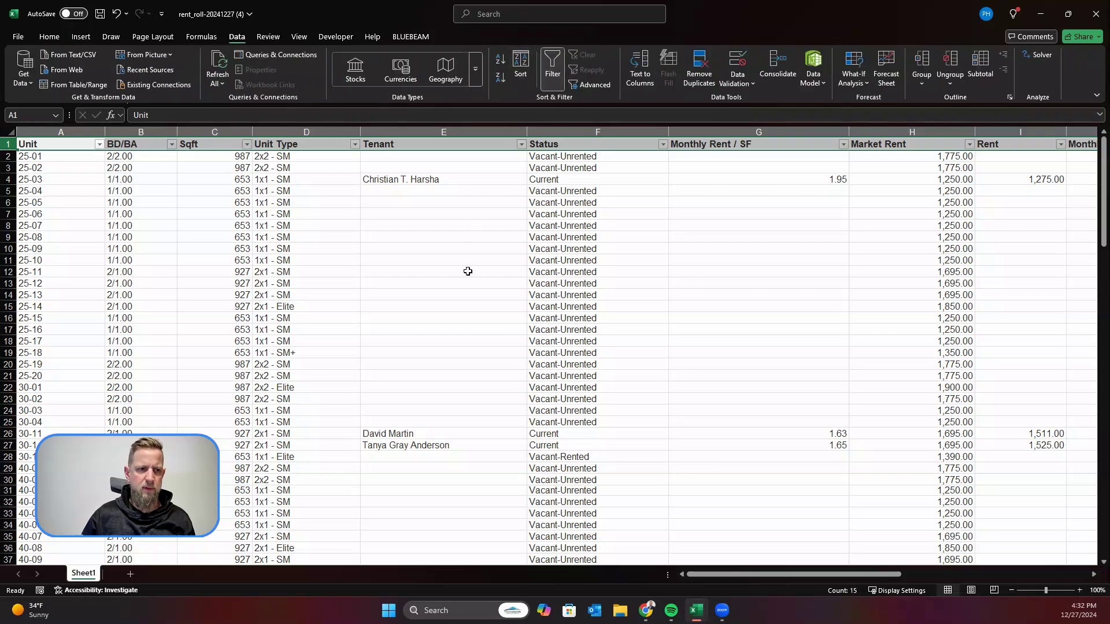
pyautogui.click(468, 271)
# Step: Sort the exported rent roll by unit number from A to Z
pyautogui.click(99, 144)
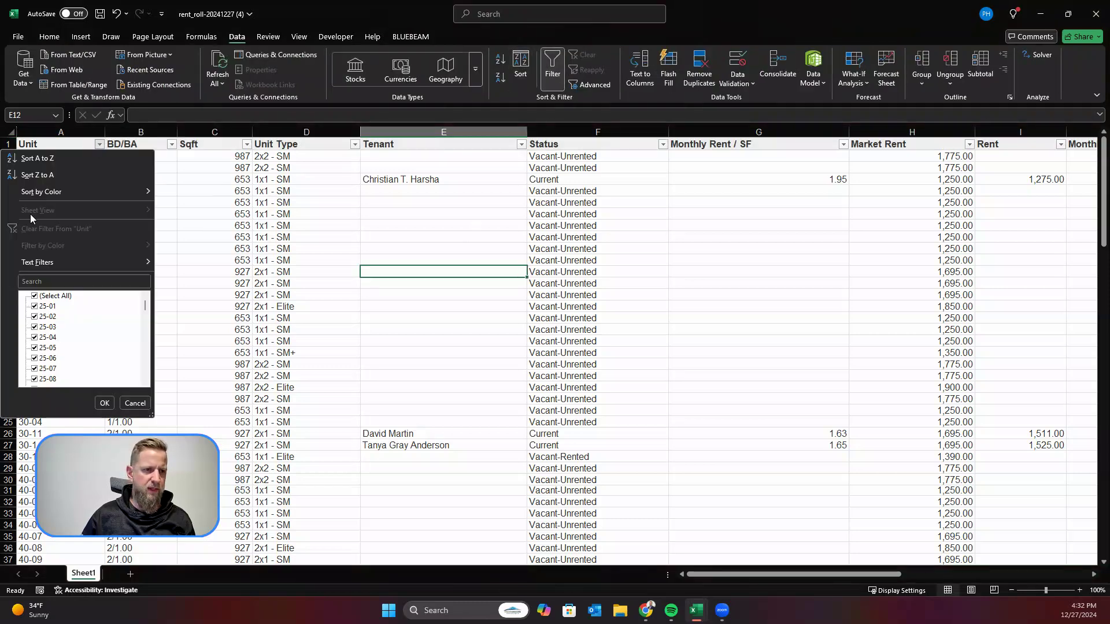
pyautogui.click(167, 217)
pyautogui.click(189, 218)
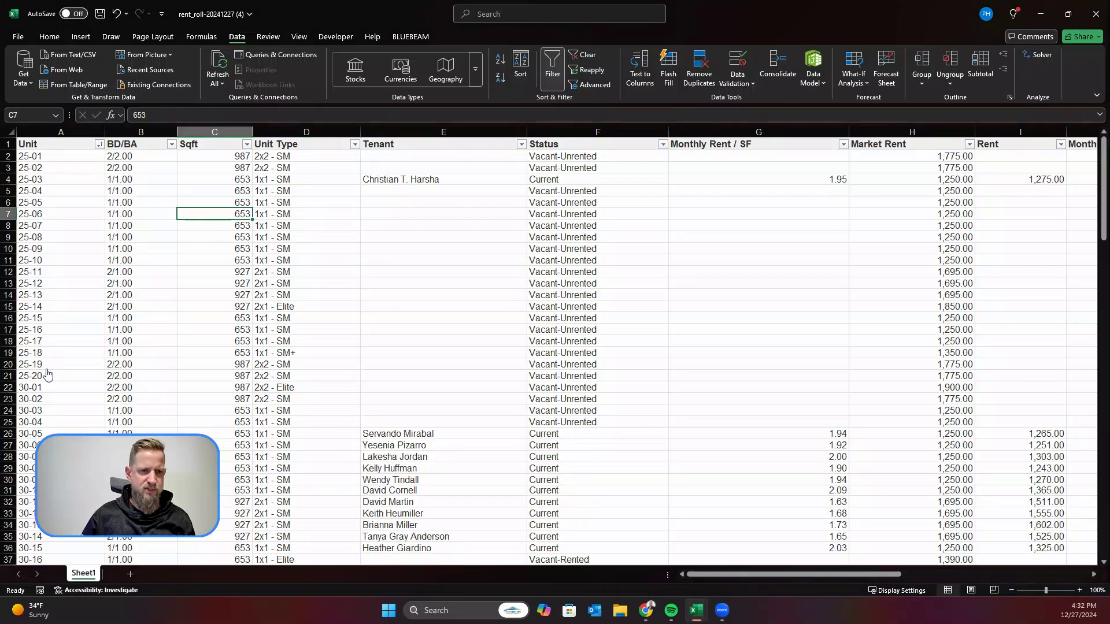
pyautogui.click(399, 249)
# Step: Select and copy the unit types in D2:D137 of the exported rent roll, and go back to the unit analysis workbook
pyautogui.moveTo(316, 155); pyautogui.dragTo(307, 543)
pyautogui.hotkey('ctrl', 'c')
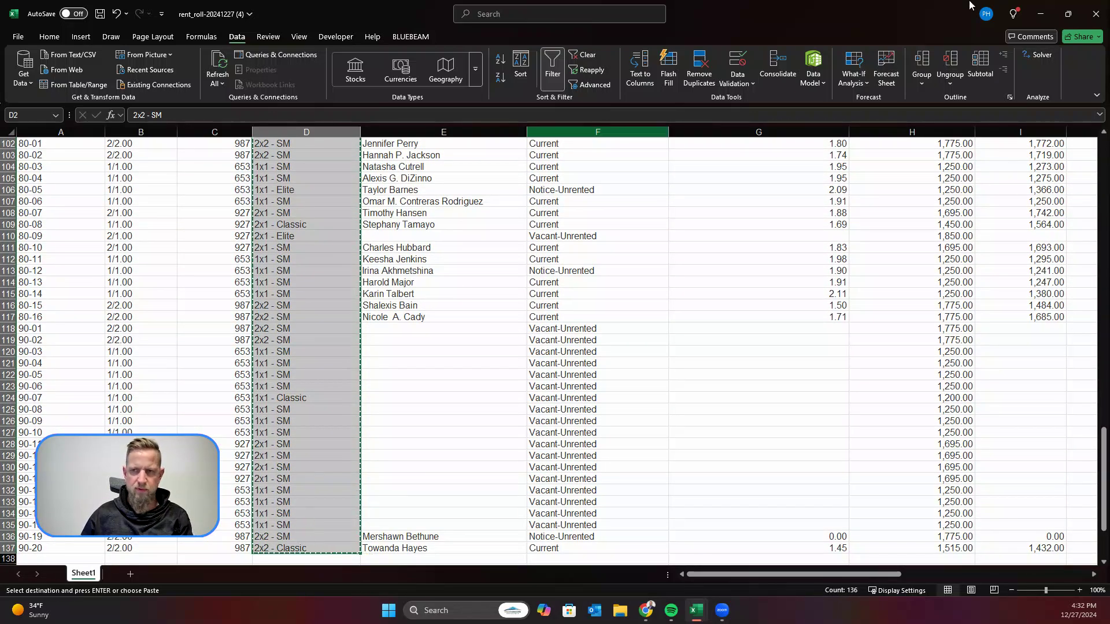
pyautogui.click(1041, 13)
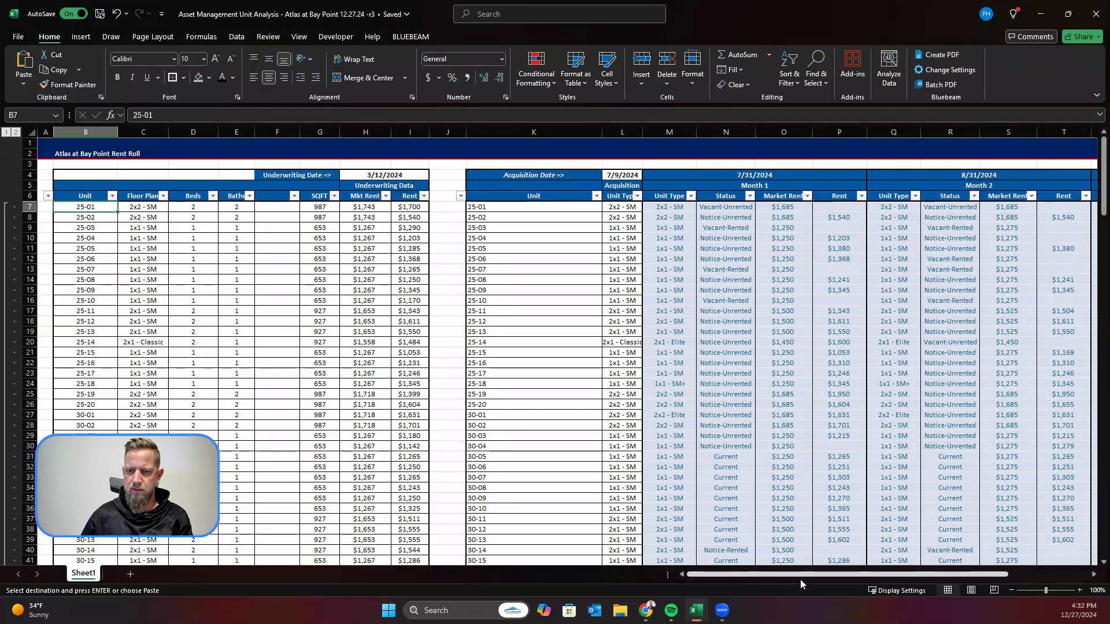
# Step: Duplicate the 9/30/2024 Month 3 columns U to X into the empty columns starting at Y as the Month 4 block
pyautogui.moveTo(800, 575); pyautogui.dragTo(881, 575)
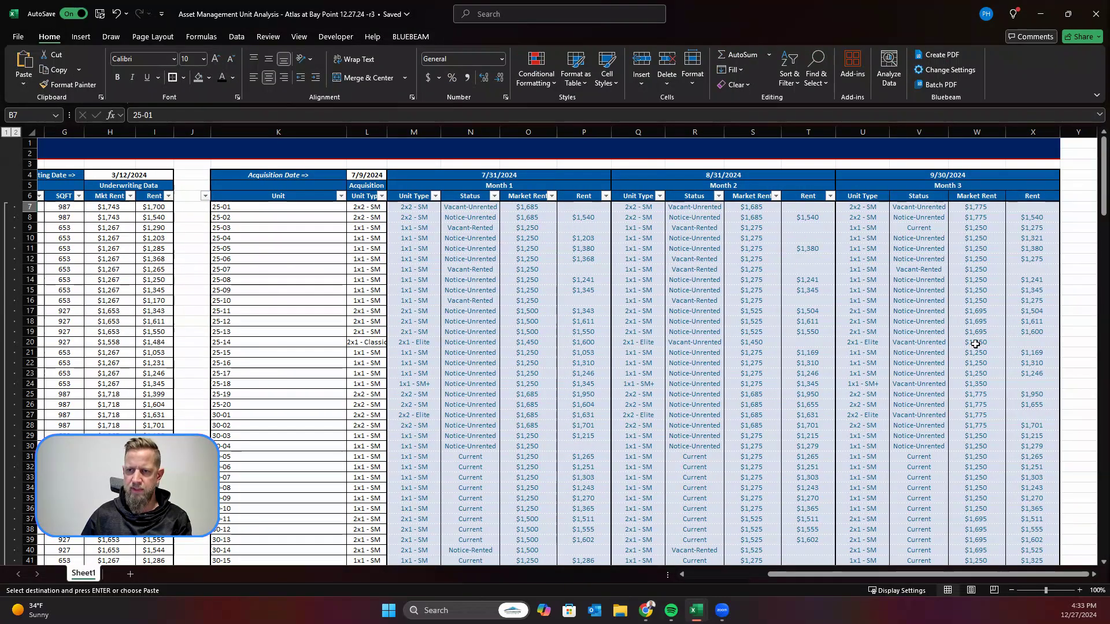
pyautogui.press('Escape')
pyautogui.hscroll(-5, 899, 488)
pyautogui.moveTo(882, 574); pyautogui.dragTo(965, 574)
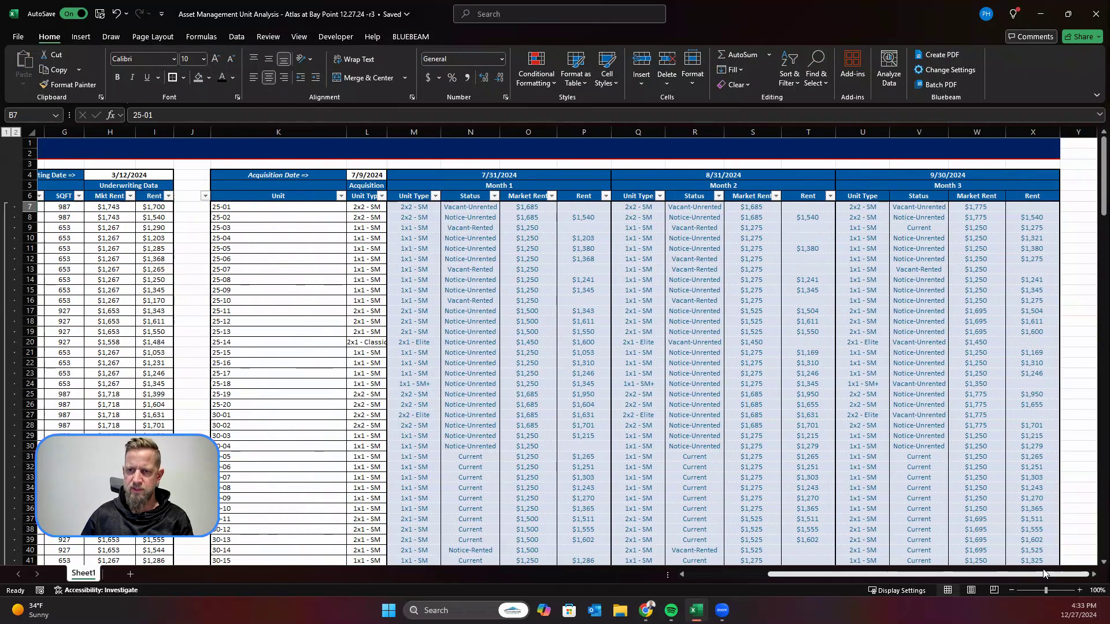
pyautogui.click(865, 132)
pyautogui.moveTo(865, 133); pyautogui.dragTo(1041, 134)
pyautogui.hotkey('ctrl', 'c')
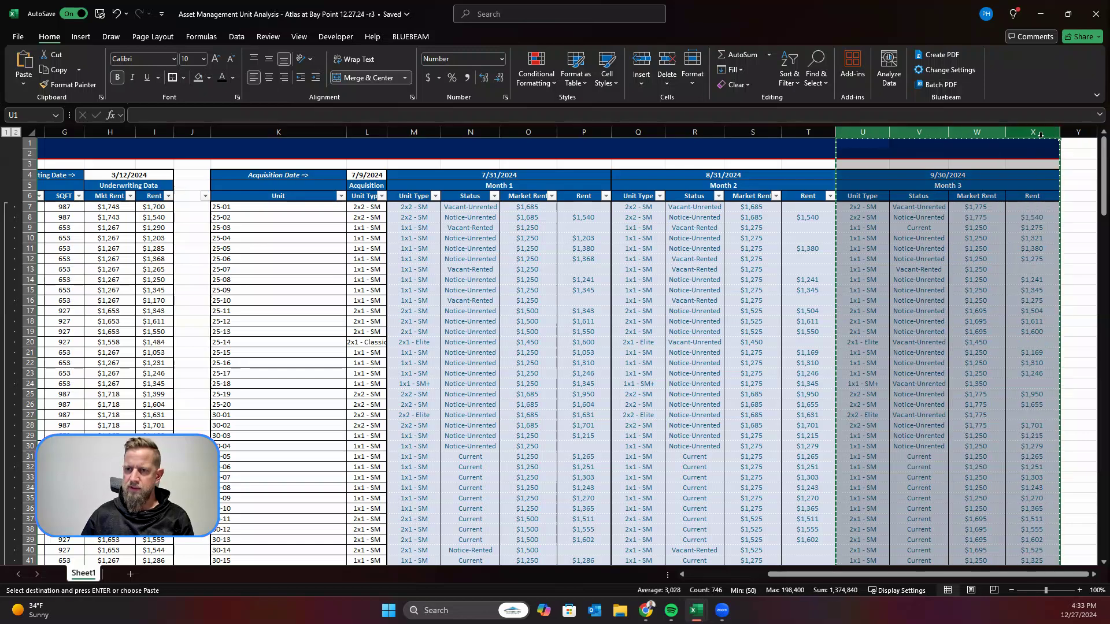
pyautogui.click(1075, 132)
pyautogui.hotkey('ctrl', 'v')
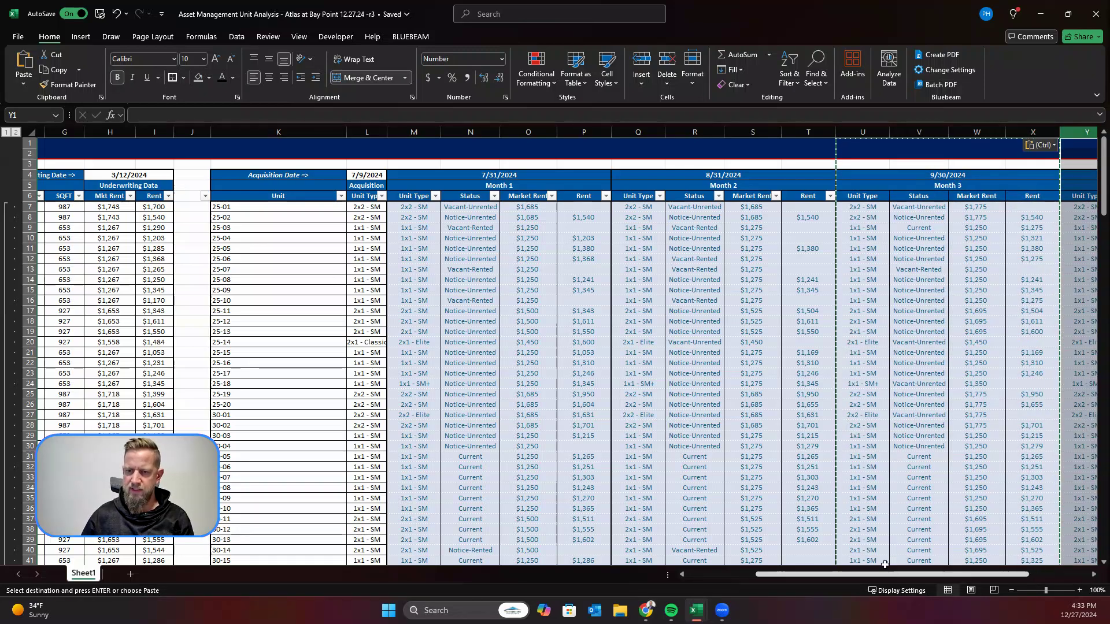
pyautogui.moveTo(899, 575); pyautogui.dragTo(1008, 574)
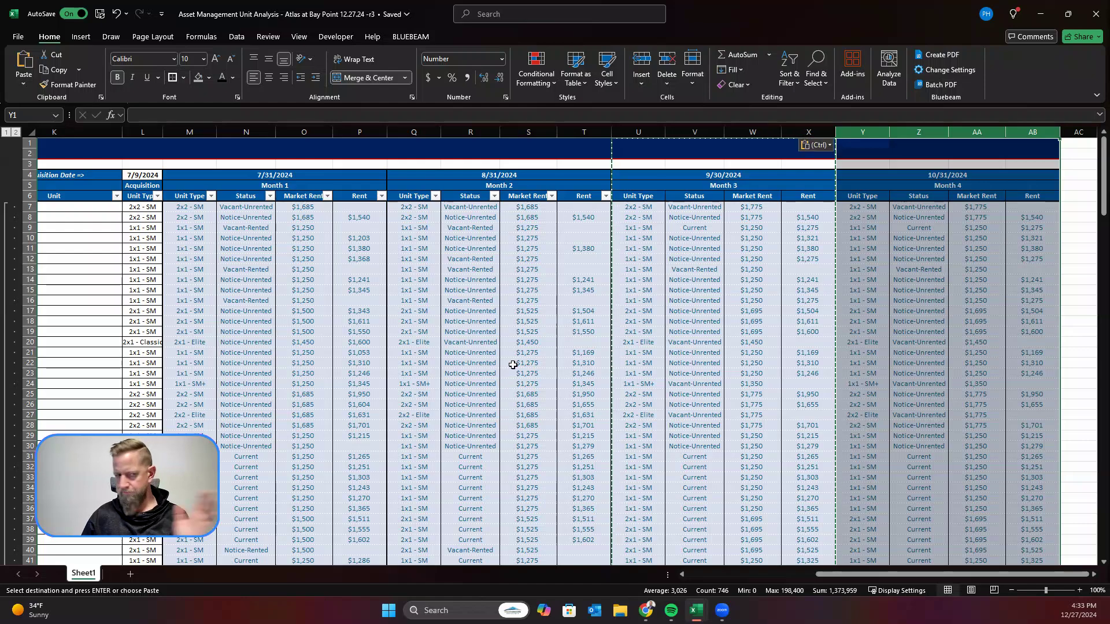
# Step: Clear the duplicated unit type, status, market rent and rent entries under the 10/31/2024 Month 4 headings
pyautogui.moveTo(862, 207); pyautogui.dragTo(1037, 527)
pyautogui.press('Delete')
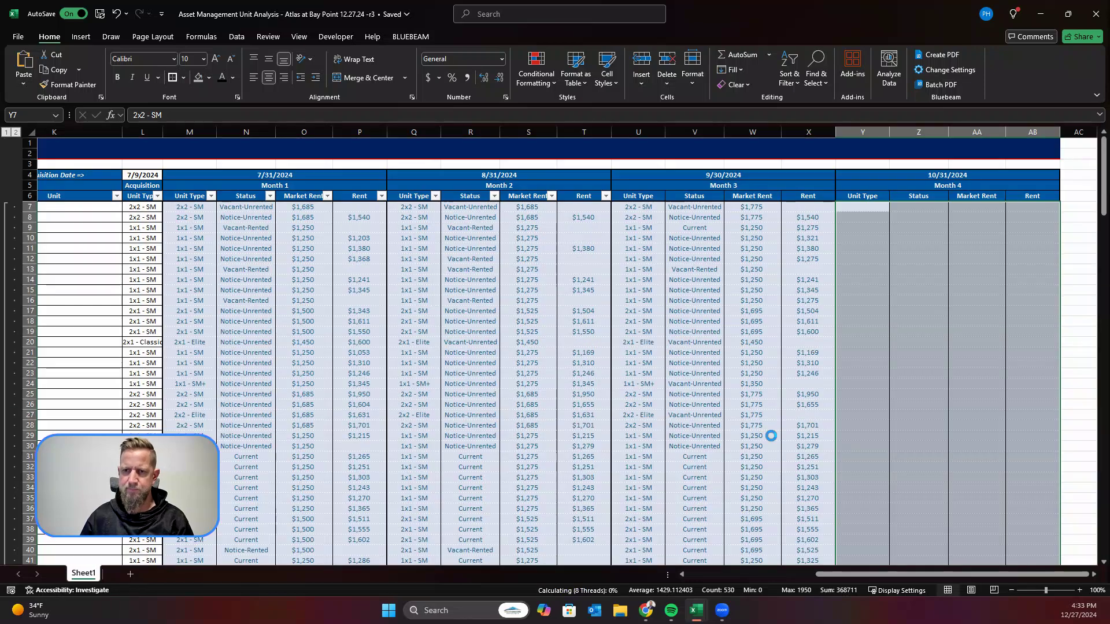
pyautogui.click(771, 436)
# Step: Copy the selected unit types from the exported rent roll and paste them as values into the Month 4 Unit Type column from Y7
pyautogui.click(700, 620)
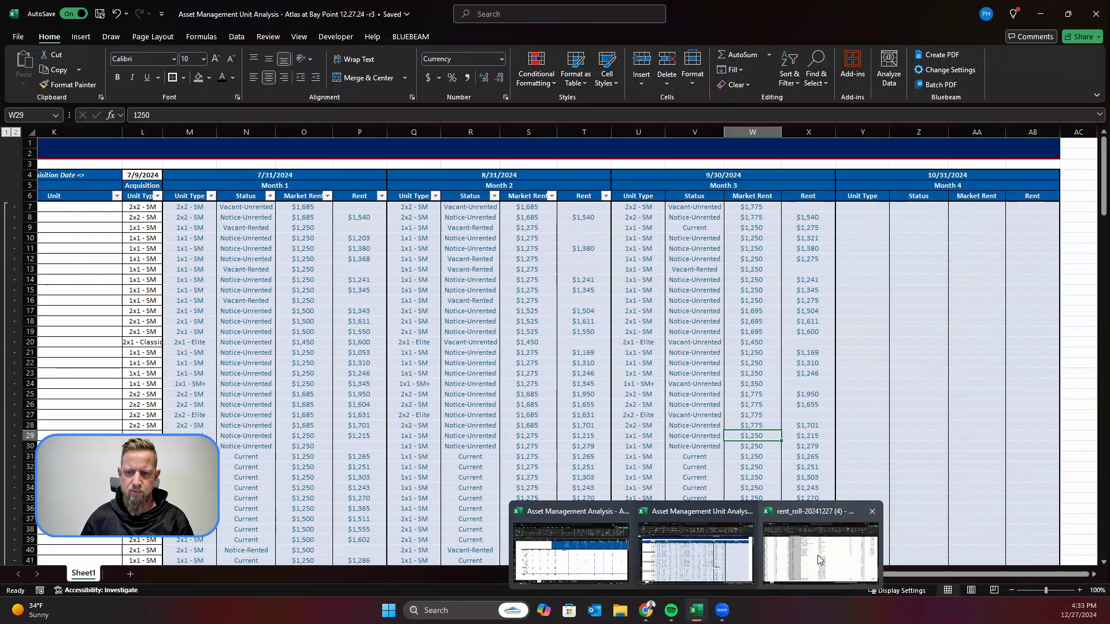
pyautogui.click(807, 549)
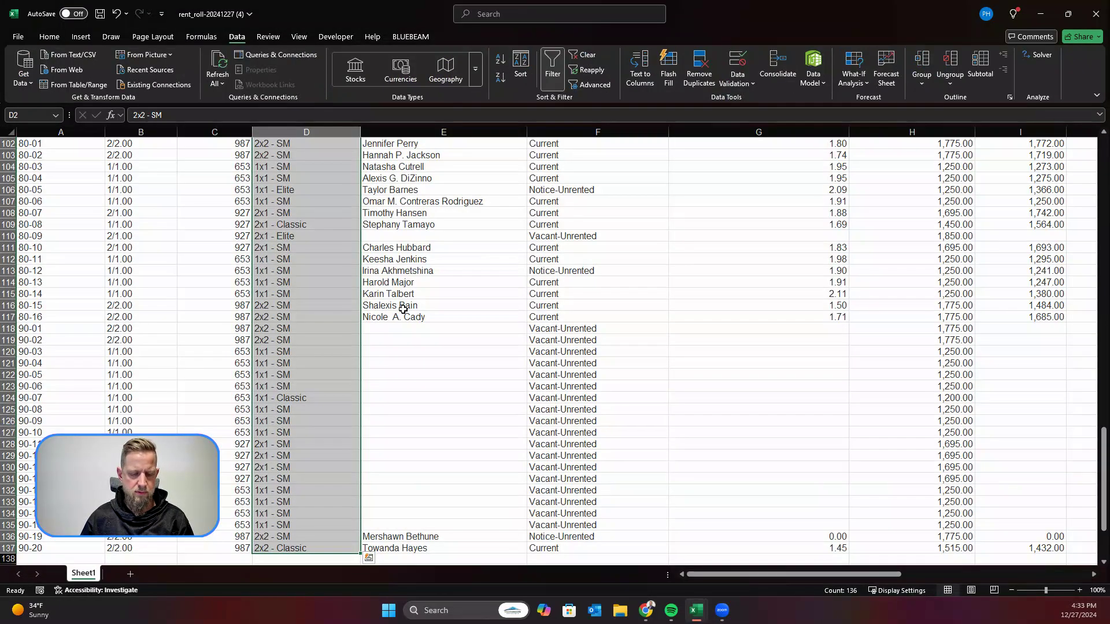
pyautogui.hotkey('ctrl', 'c')
pyautogui.click(1041, 14)
pyautogui.click(862, 206)
pyautogui.rightClick(862, 207)
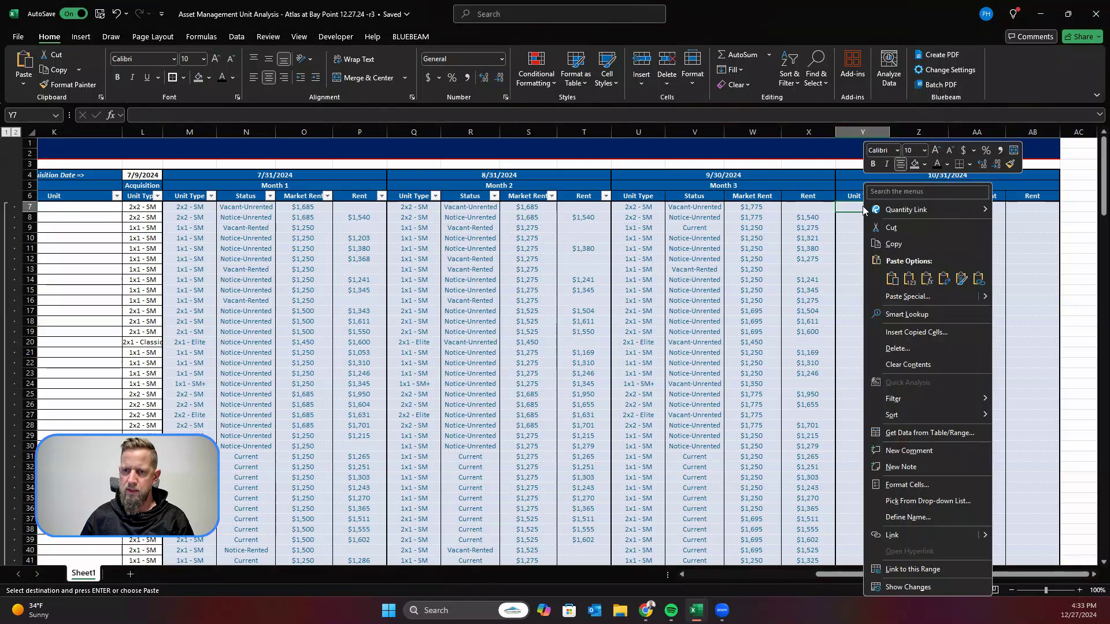
pyautogui.click(909, 278)
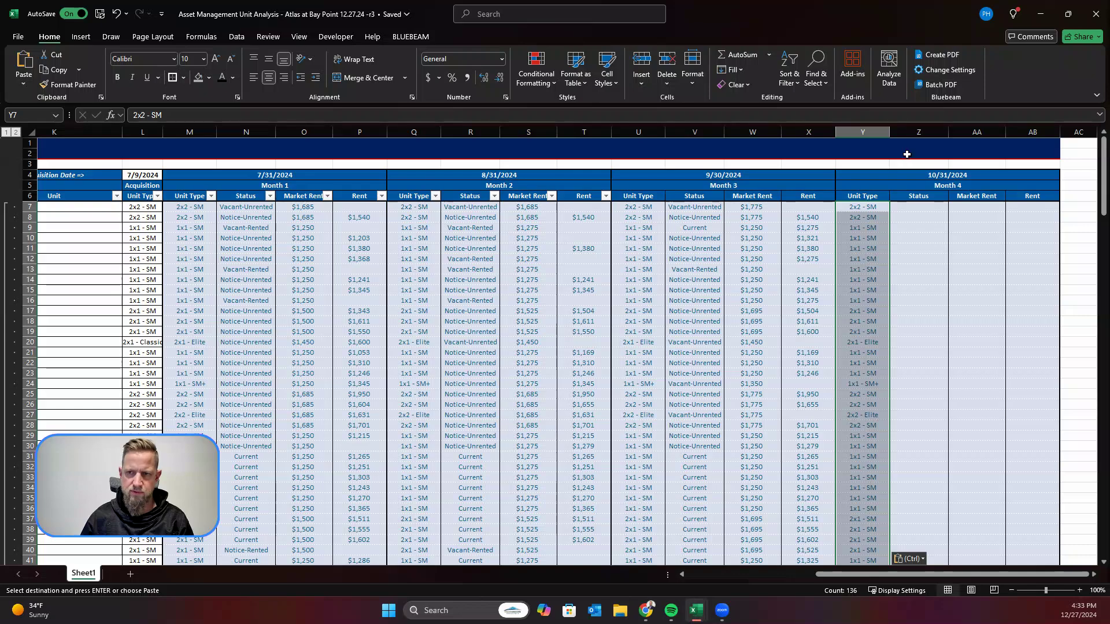
# Step: Copy the unit statuses in F2:F137 of the exported rent roll and paste them as values into the Month 4 Status column from Z7
pyautogui.moveTo(693, 617)
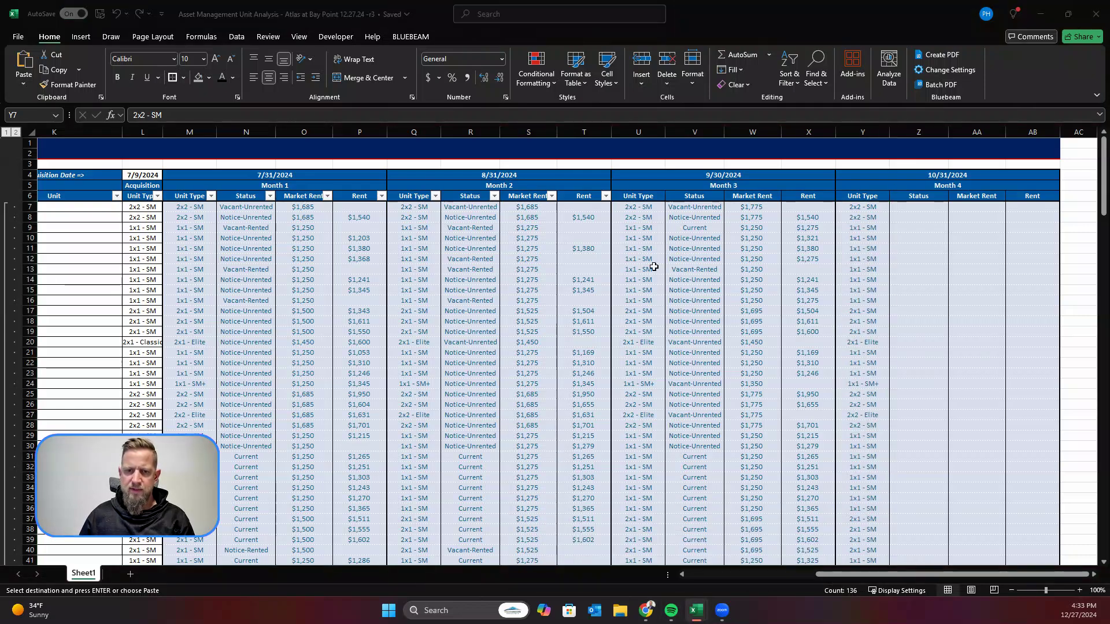
pyautogui.click(820, 552)
pyautogui.moveTo(598, 549); pyautogui.dragTo(588, 163)
pyautogui.hotkey('ctrl', 'c')
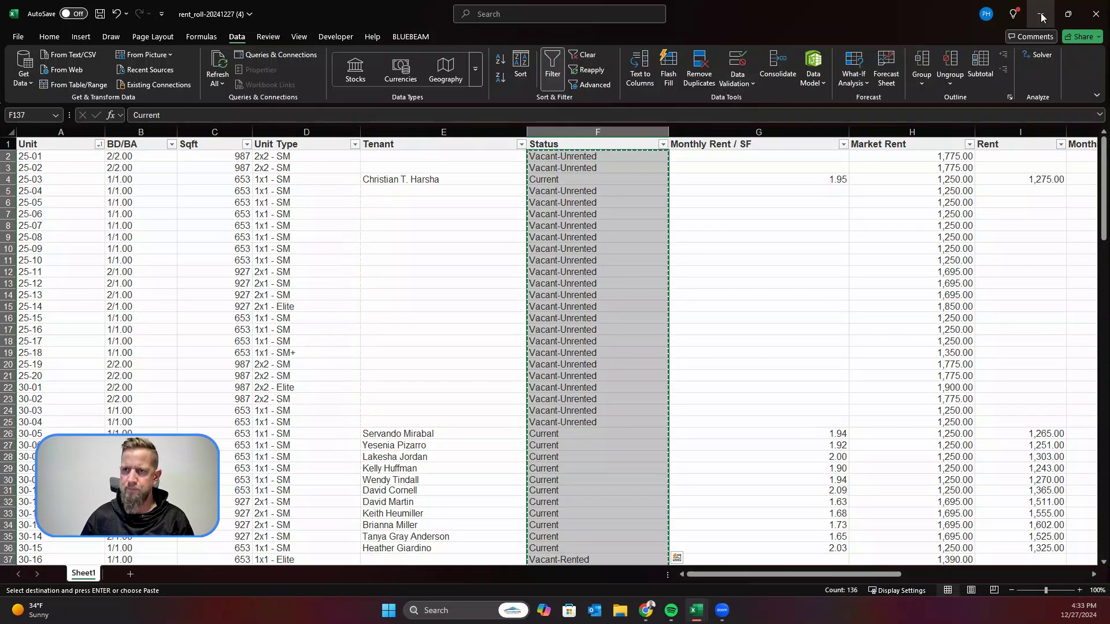
pyautogui.hotkey('alt', 'Tab')
pyautogui.click(923, 206)
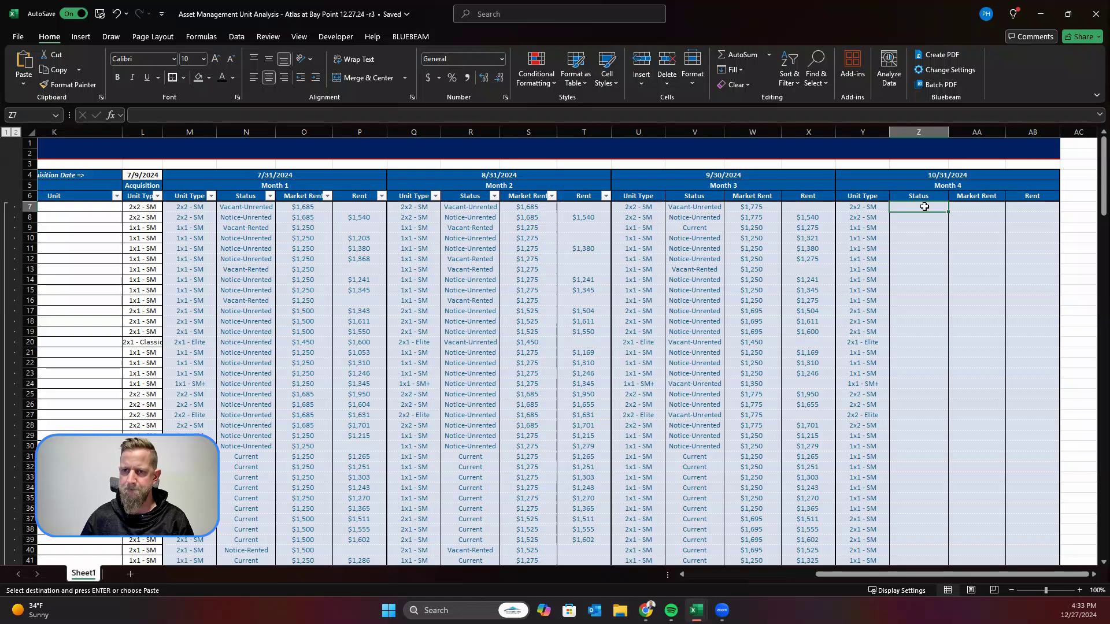
pyautogui.rightClick(925, 206)
pyautogui.click(972, 279)
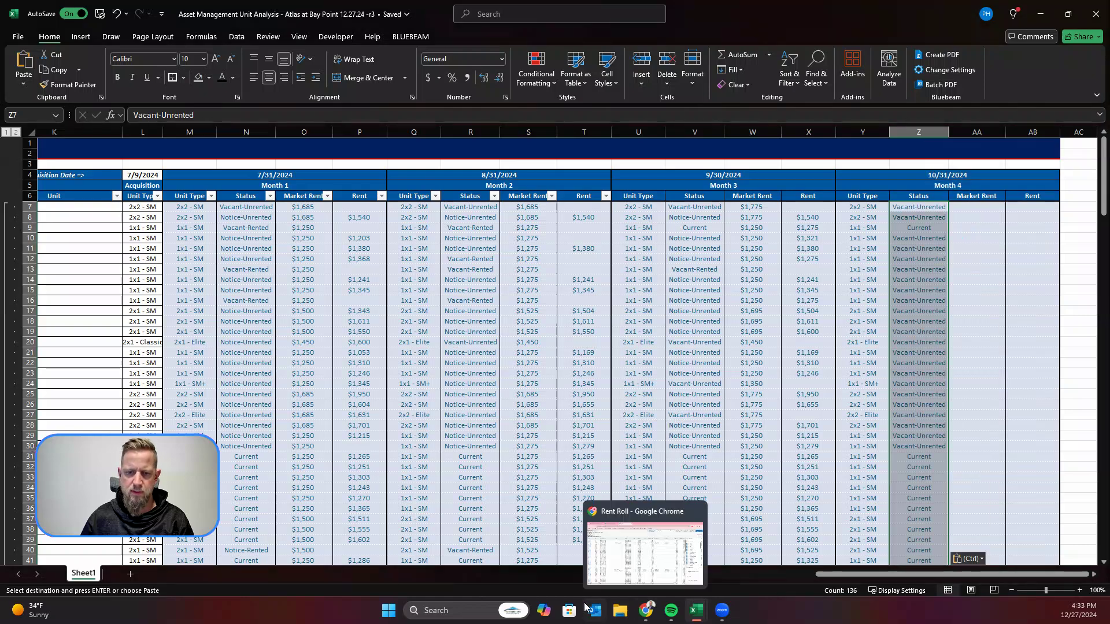
# Step: Copy the market rents and rents in H2:I137 of the exported rent roll and paste them as values into Month 4 from AA7
pyautogui.moveTo(696, 611)
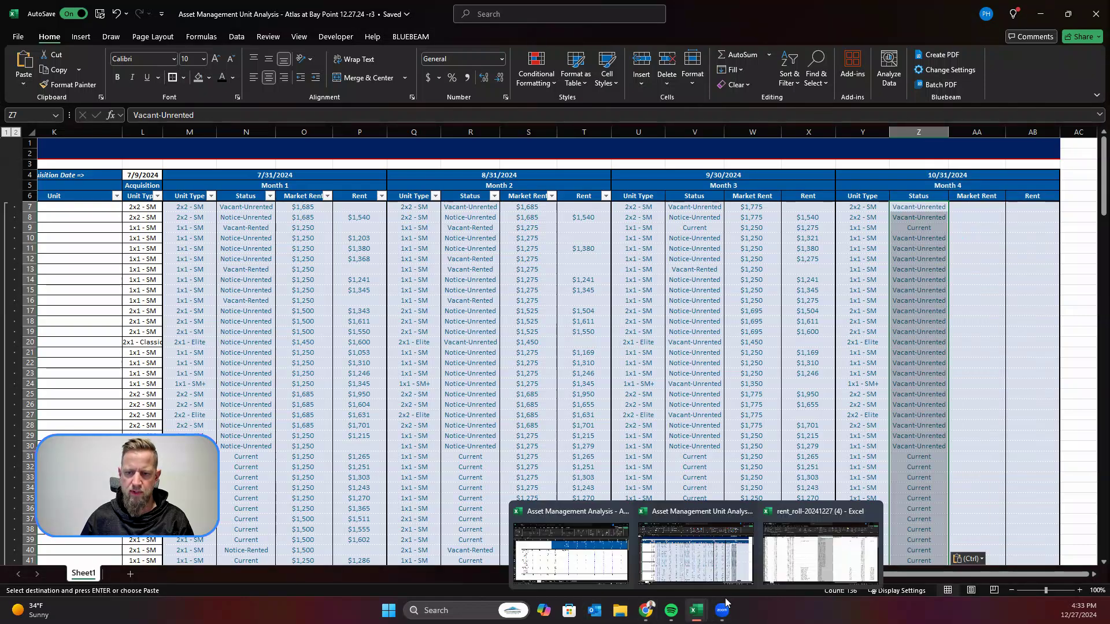
pyautogui.click(845, 555)
pyautogui.moveTo(889, 155); pyautogui.dragTo(1004, 535)
pyautogui.hotkey('ctrl', 'c')
pyautogui.click(1041, 15)
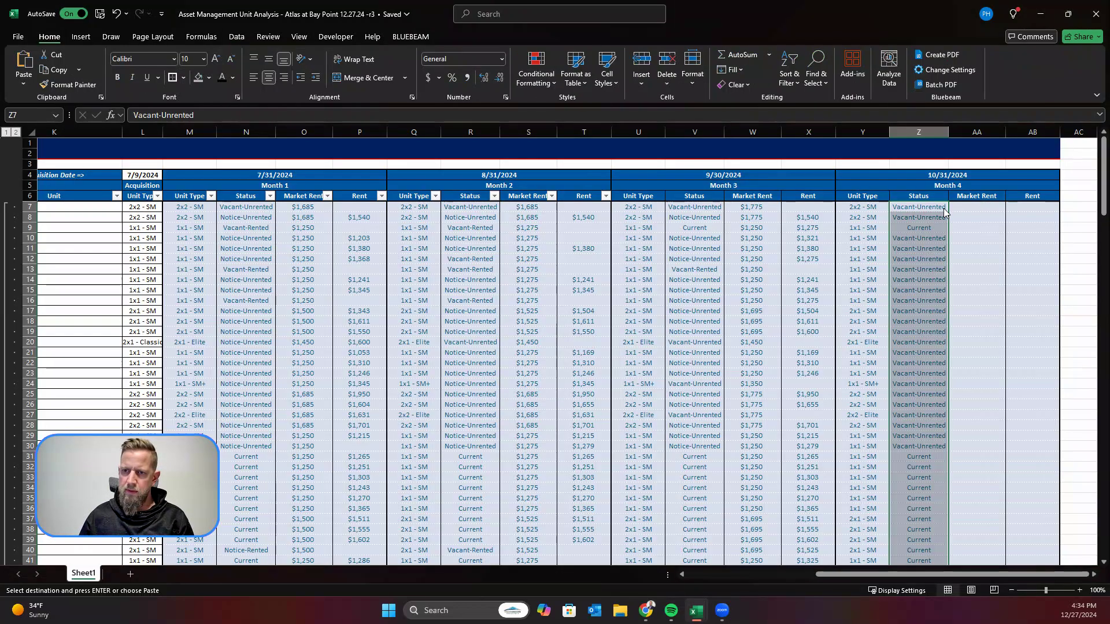
pyautogui.click(973, 207)
pyautogui.rightClick(975, 208)
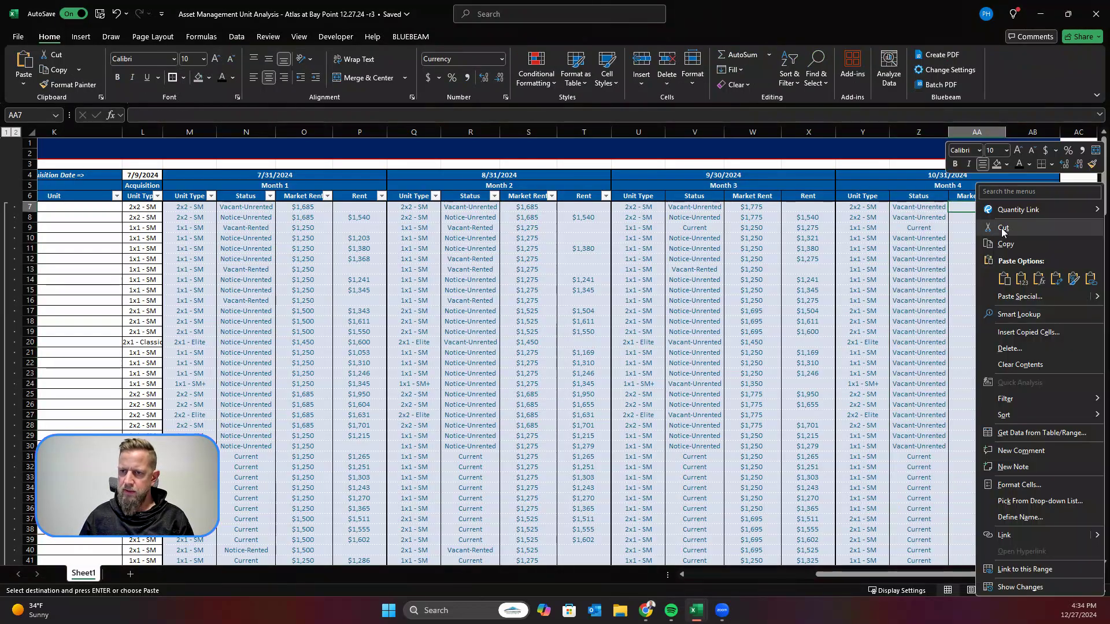
pyautogui.click(1006, 242)
pyautogui.click(852, 322)
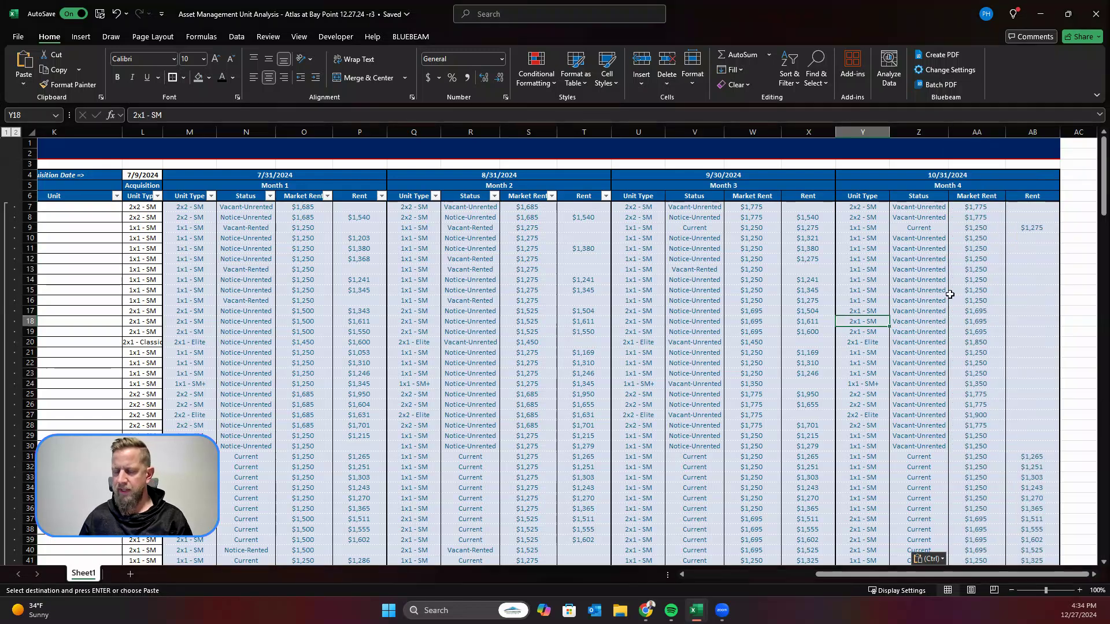
# Step: Reapply the filter to the row 6 headings from the Unit column so it also covers Month 3 and Month 4
pyautogui.click(38, 190)
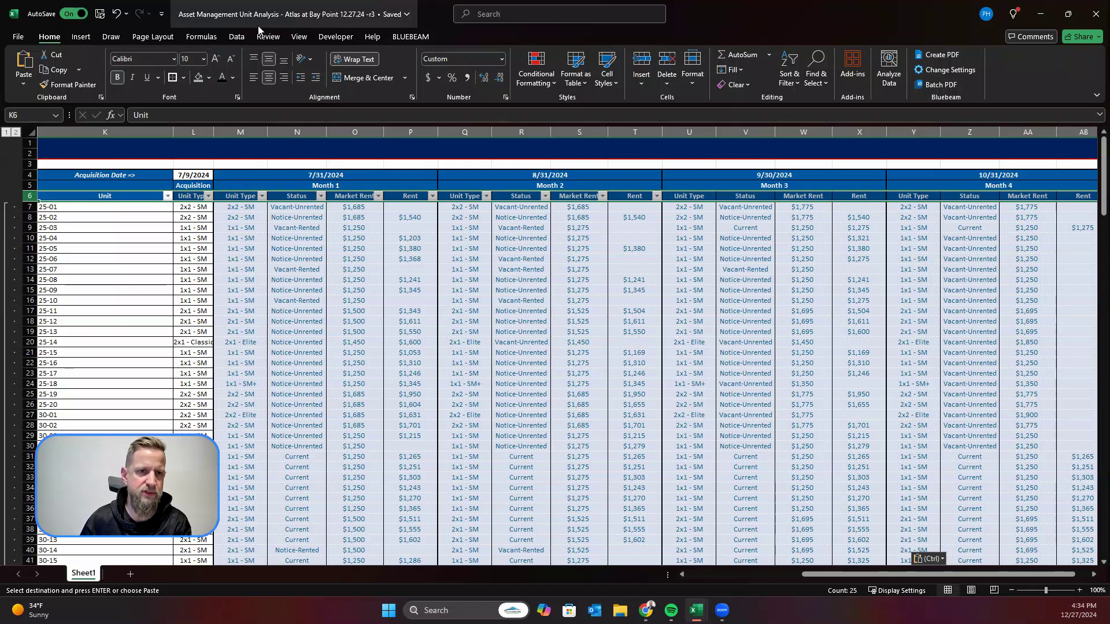
pyautogui.click(237, 36)
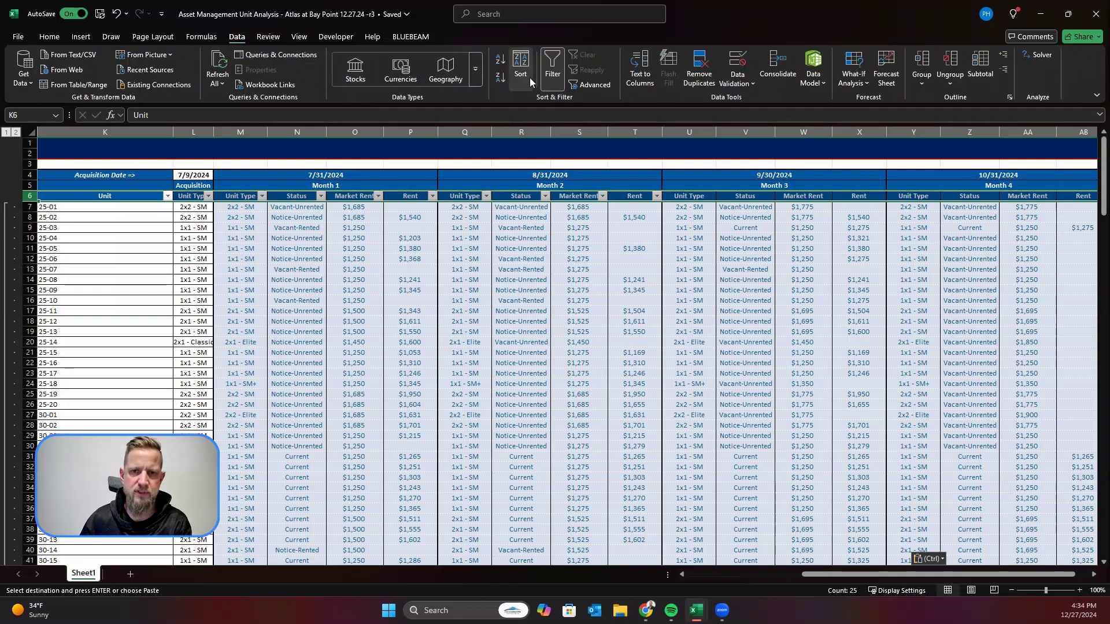
pyautogui.click(563, 68)
pyautogui.click(564, 69)
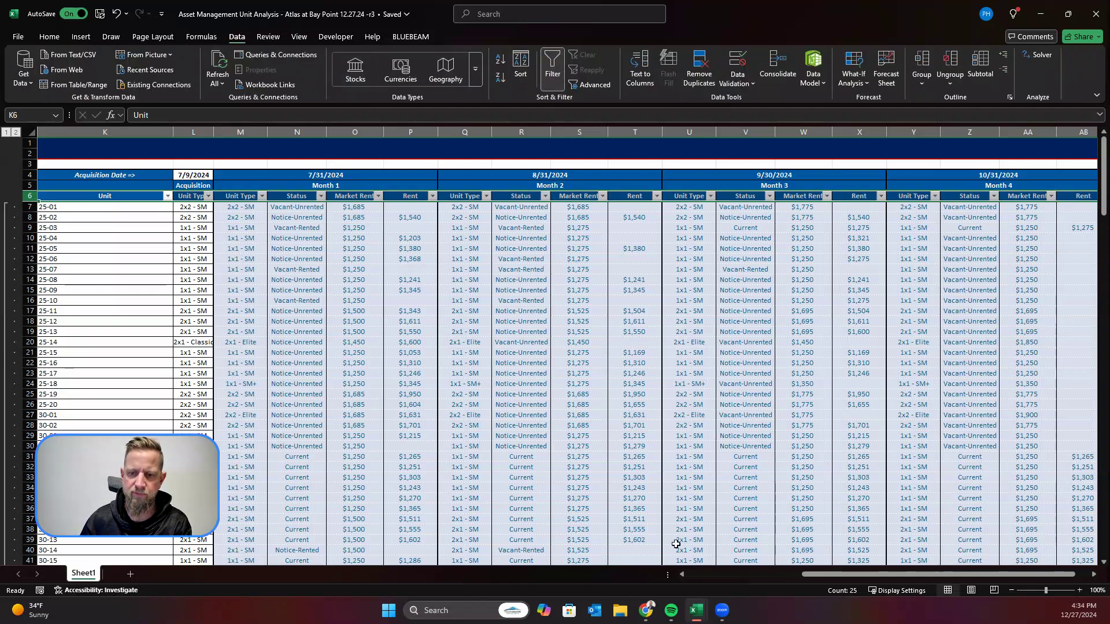
pyautogui.moveTo(932, 574); pyautogui.dragTo(946, 574)
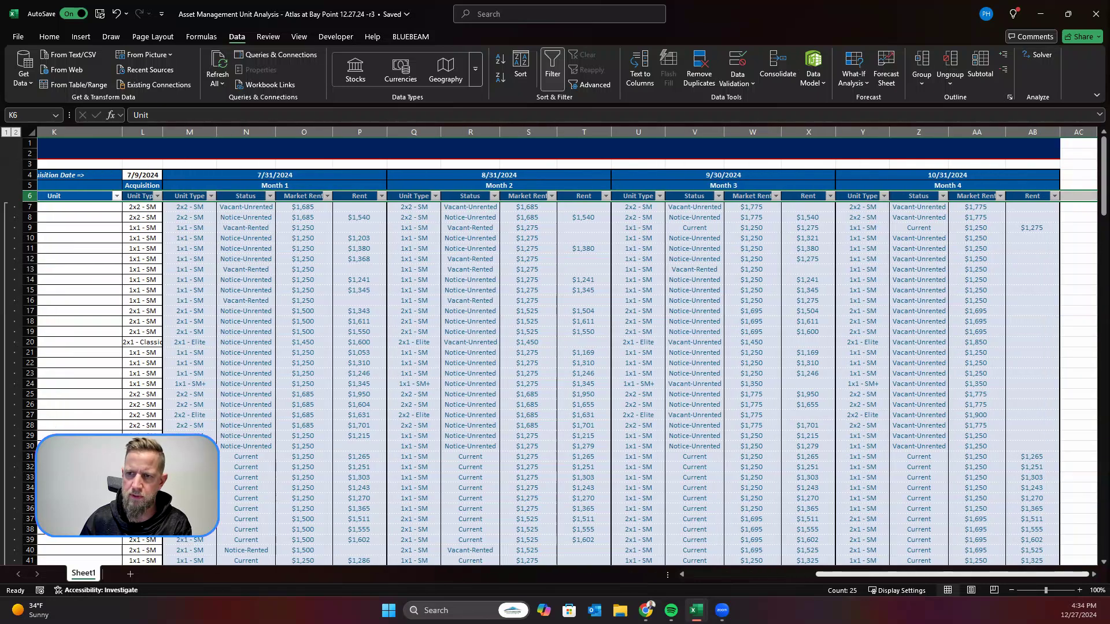
pyautogui.click(1030, 278)
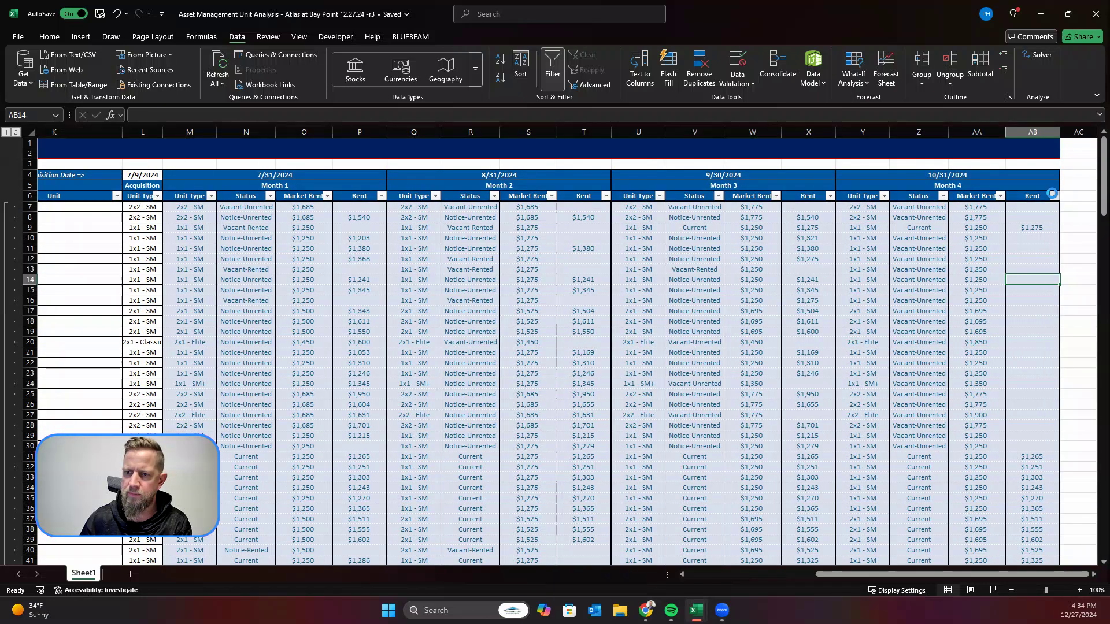
# Step: Filter the Month 4 Rent column to $0 and clear the rent entries in the matching rows
pyautogui.click(1055, 196)
pyautogui.click(959, 348)
pyautogui.click(948, 359)
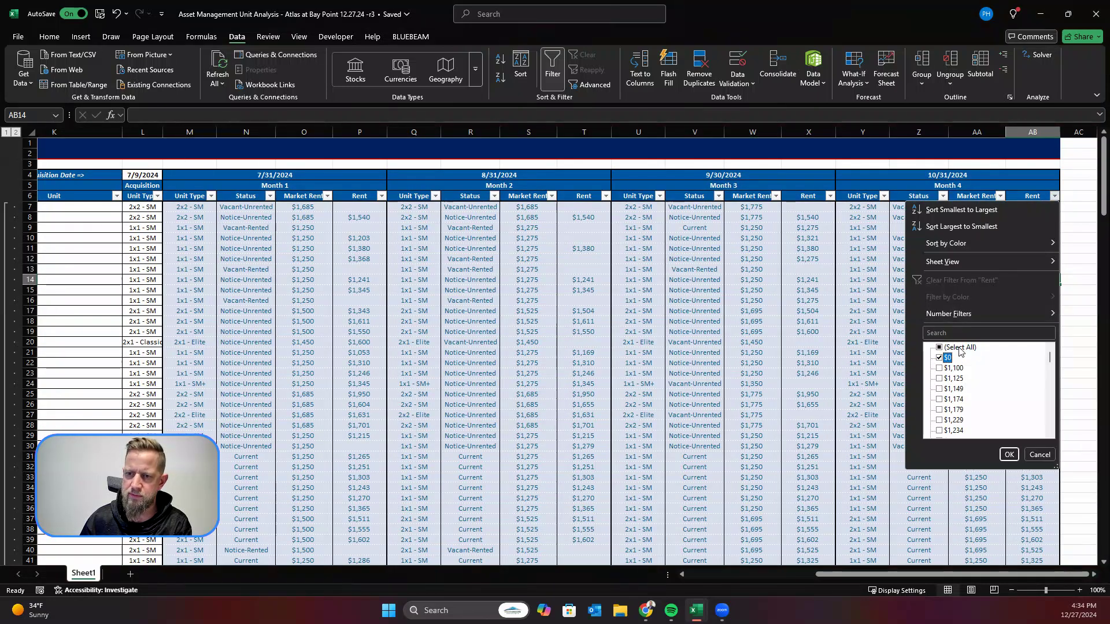
pyautogui.click(1009, 454)
pyautogui.moveTo(1035, 207); pyautogui.dragTo(1038, 216)
pyautogui.press('Delete')
pyautogui.click(1032, 303)
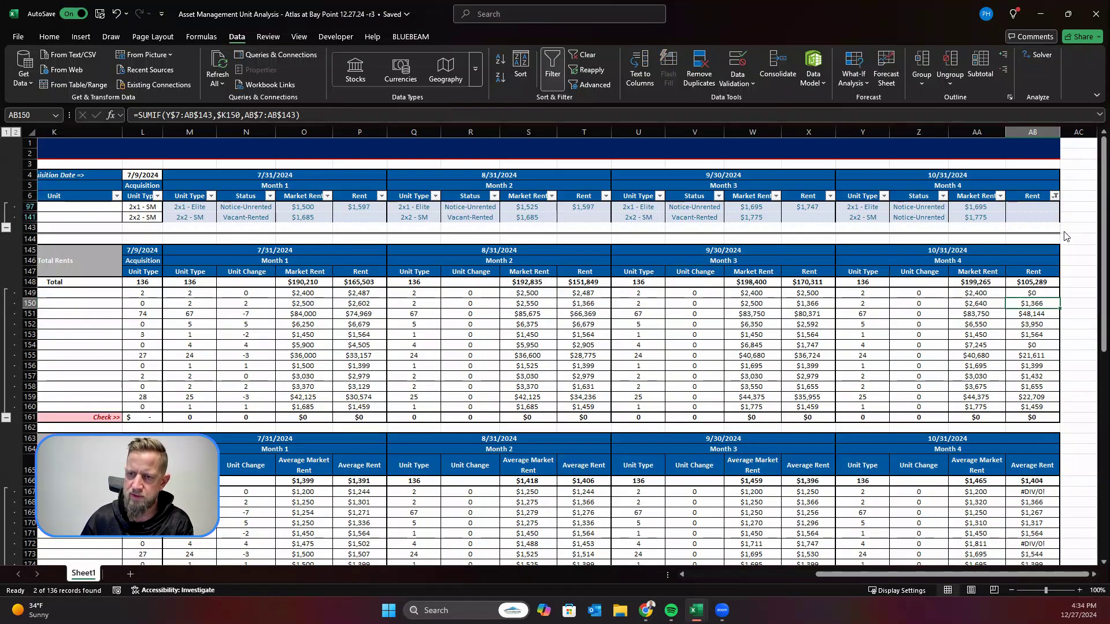
# Step: Show all unit rows again by selecting every value in the Month 4 Rent filter
pyautogui.click(1054, 196)
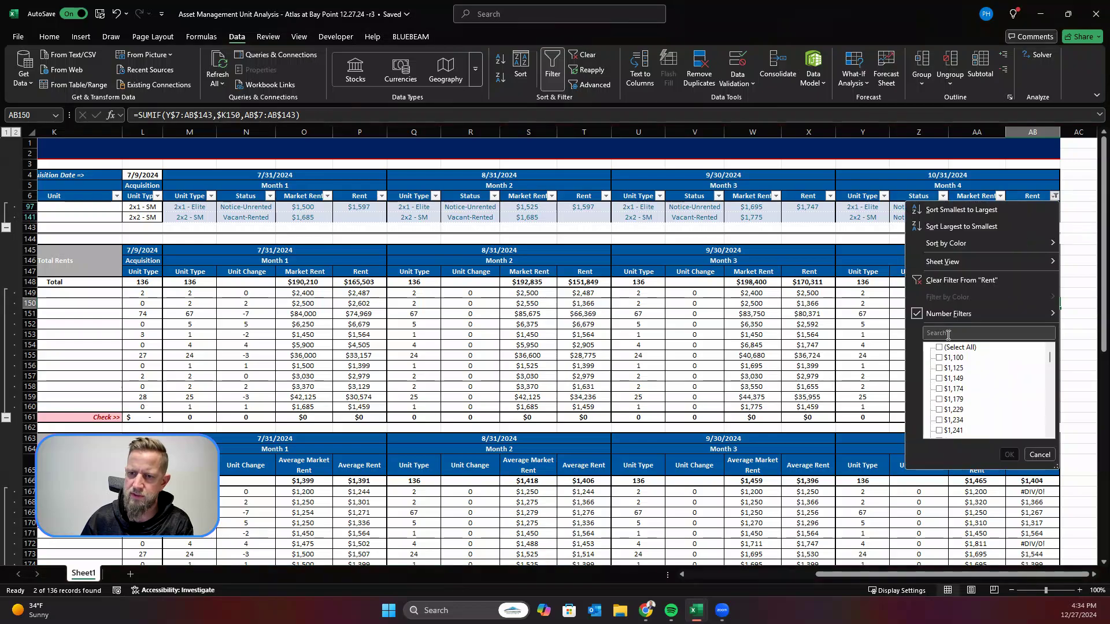
pyautogui.click(959, 349)
pyautogui.click(1009, 455)
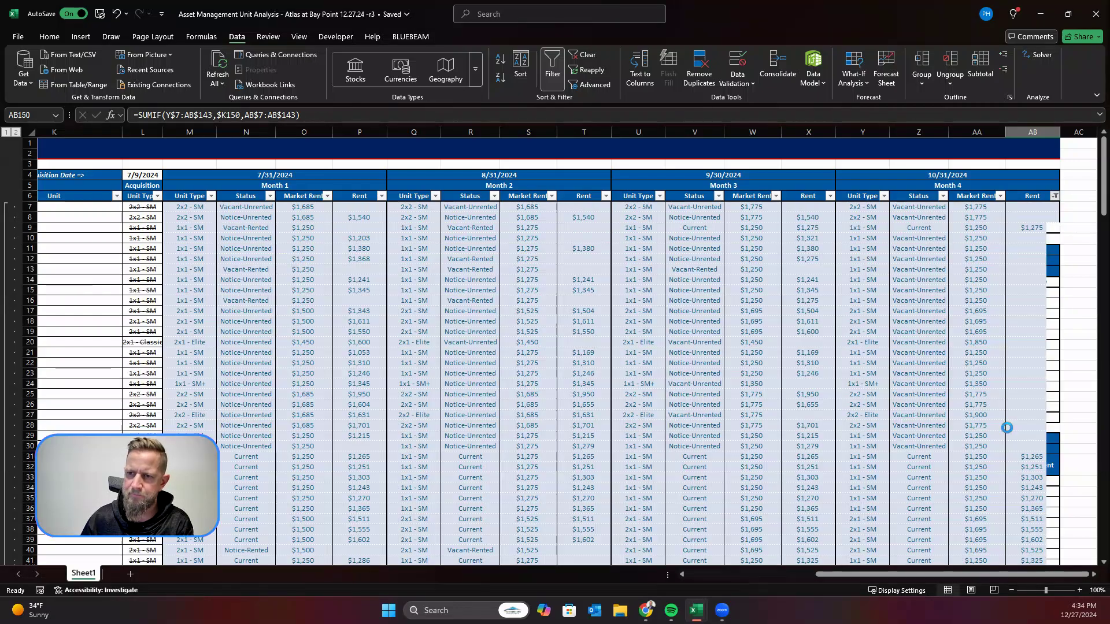
# Step: Compare the Month 4 Market Rent and Rent totals in row 148 with the totals in the exported rent roll
pyautogui.scroll(-6, 989, 359)
pyautogui.scroll(-20, 989, 358)
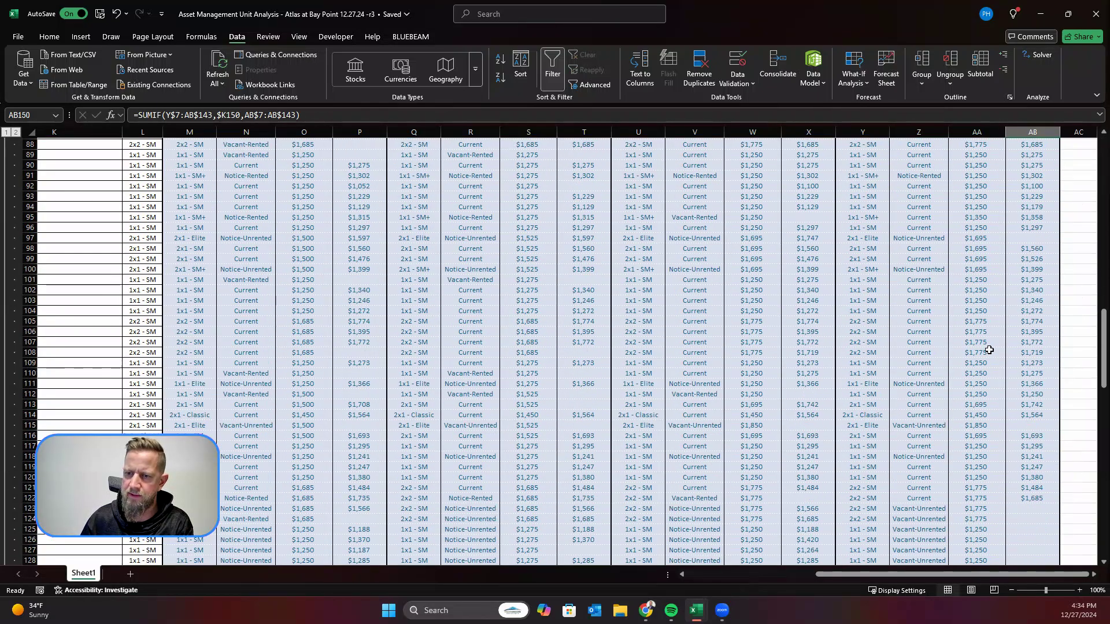
pyautogui.scroll(-1, 991, 347)
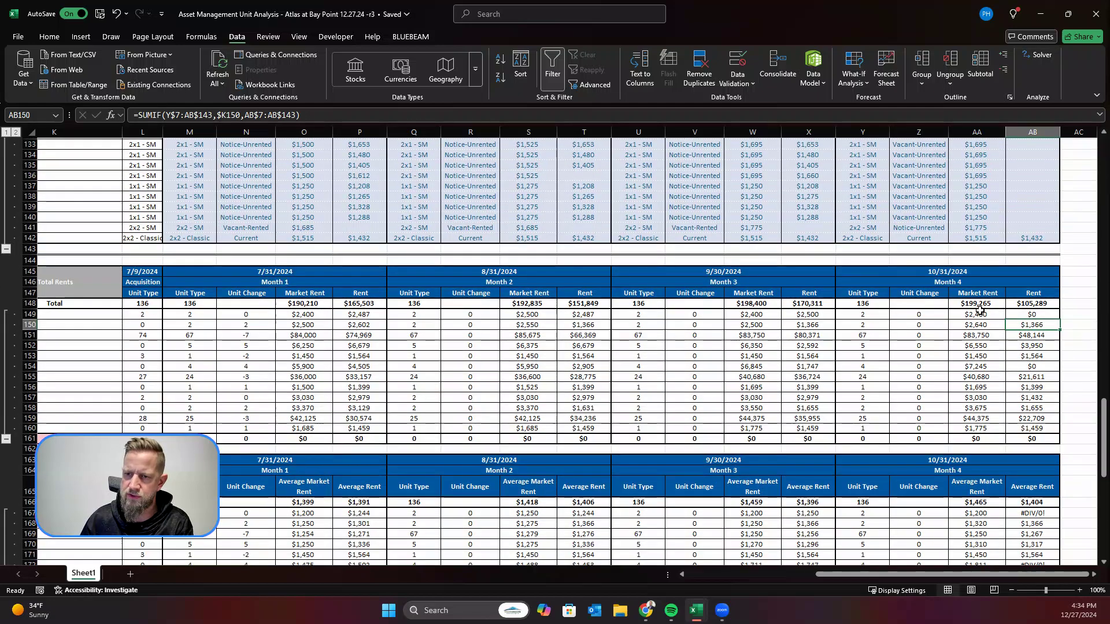
pyautogui.click(981, 304)
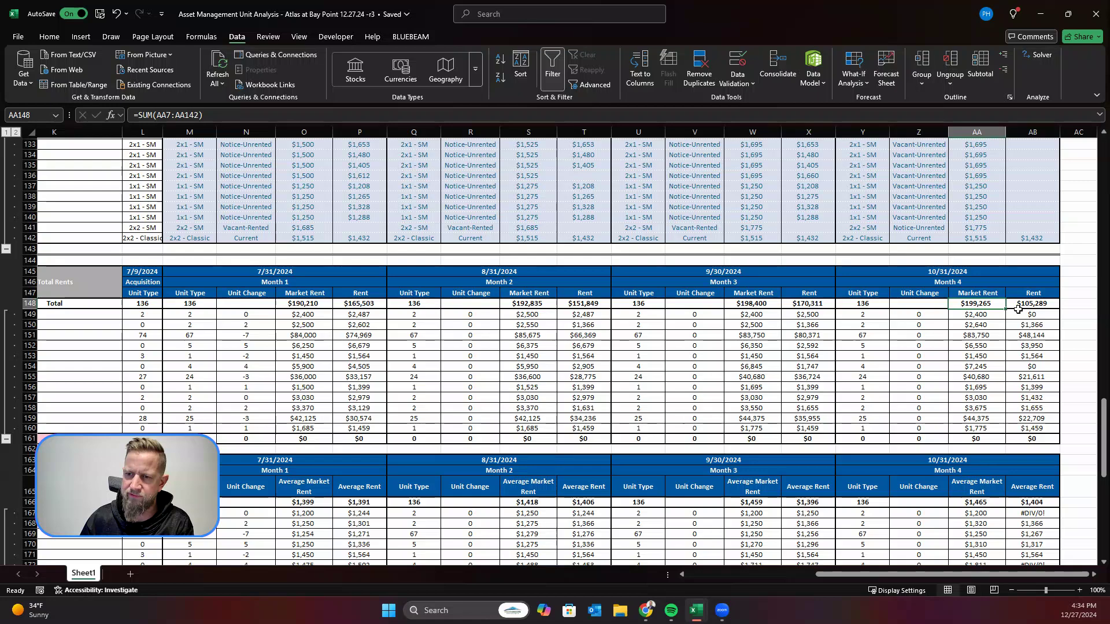
pyautogui.click(1034, 305)
pyautogui.moveTo(694, 614)
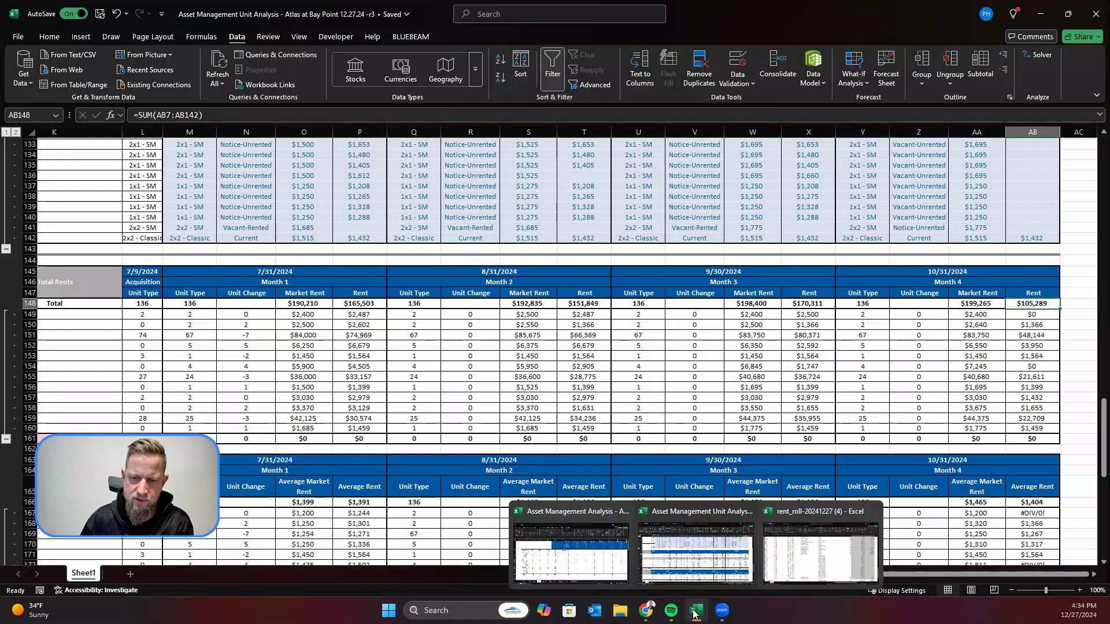
pyautogui.click(760, 503)
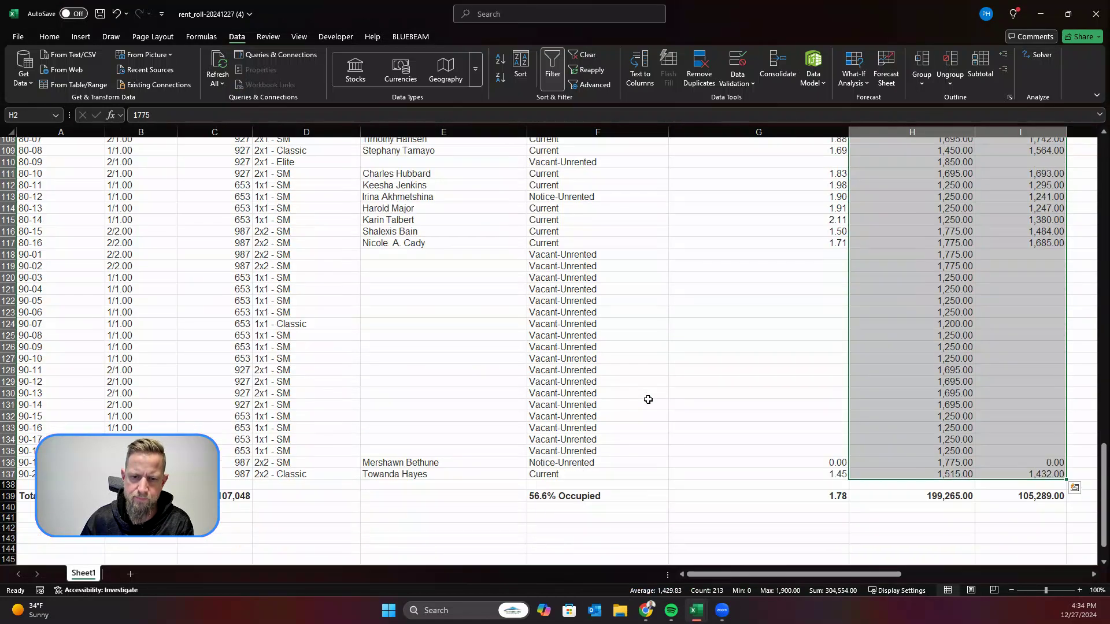
pyautogui.click(1039, 498)
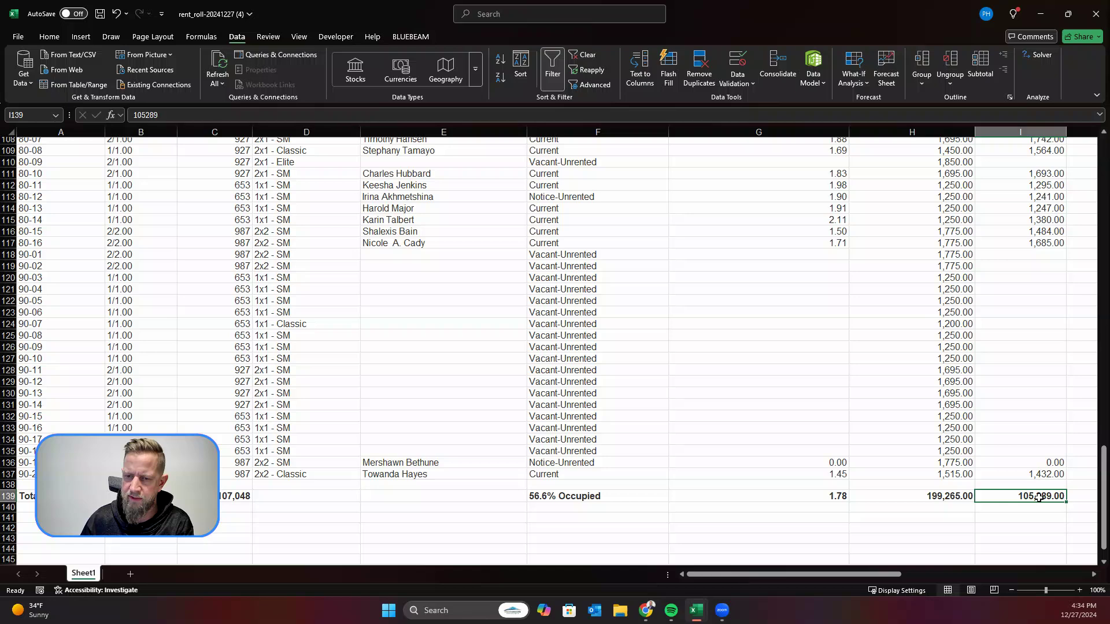
# Step: Compare the occupancy percentage in the exported rent roll with the Month 4 occupancy total in the Vacancy Status table
pyautogui.click(588, 500)
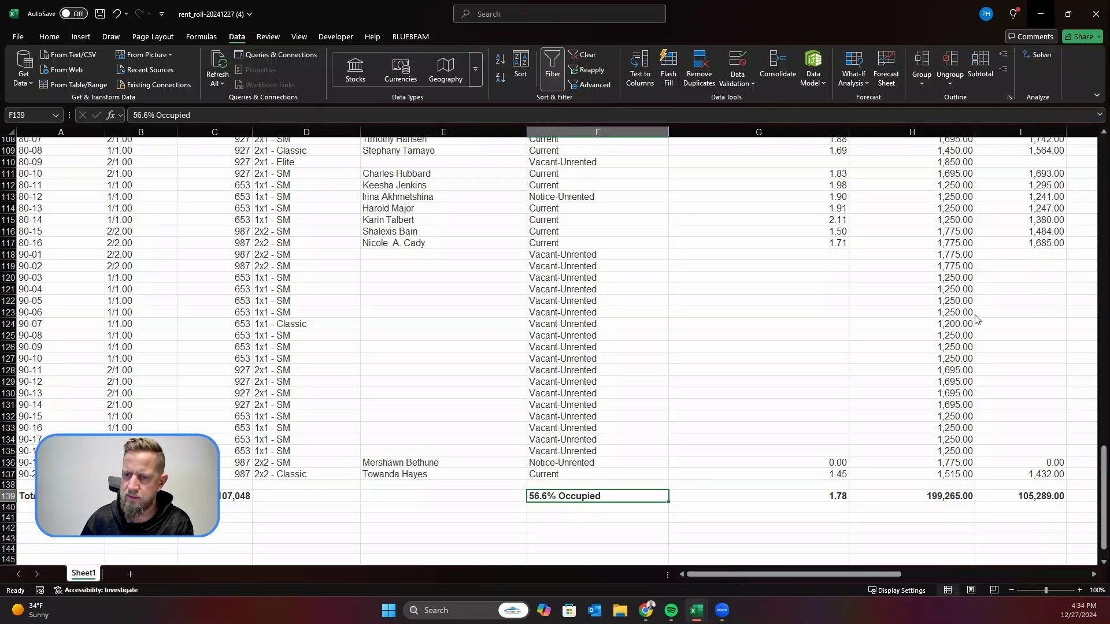
pyautogui.click(1046, 20)
pyautogui.scroll(-10, 981, 359)
pyautogui.scroll(-5, 981, 359)
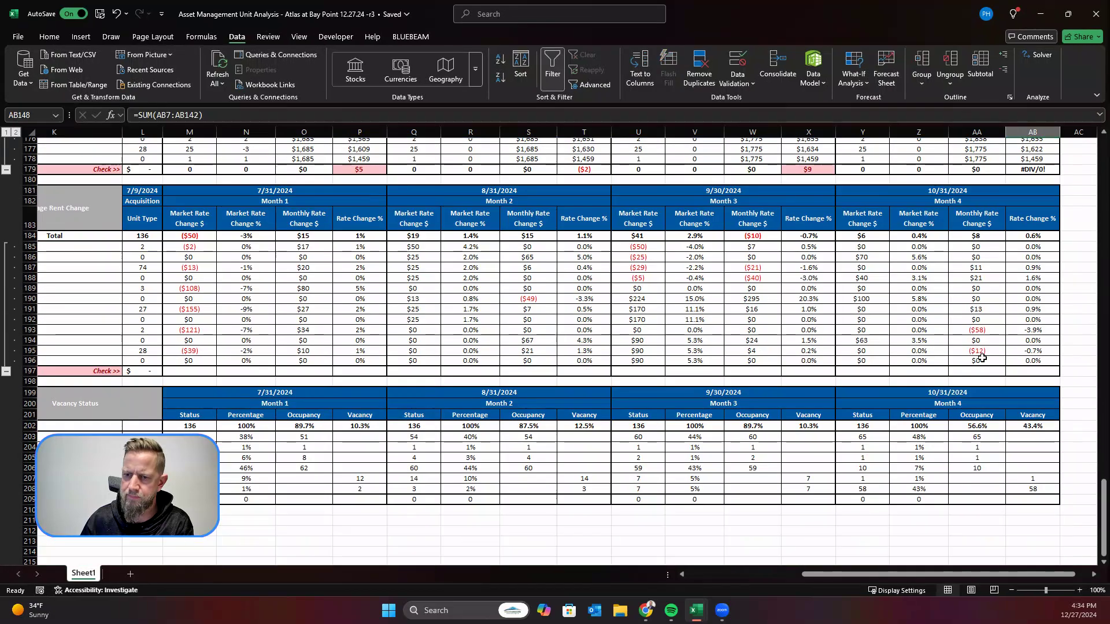
pyautogui.click(977, 396)
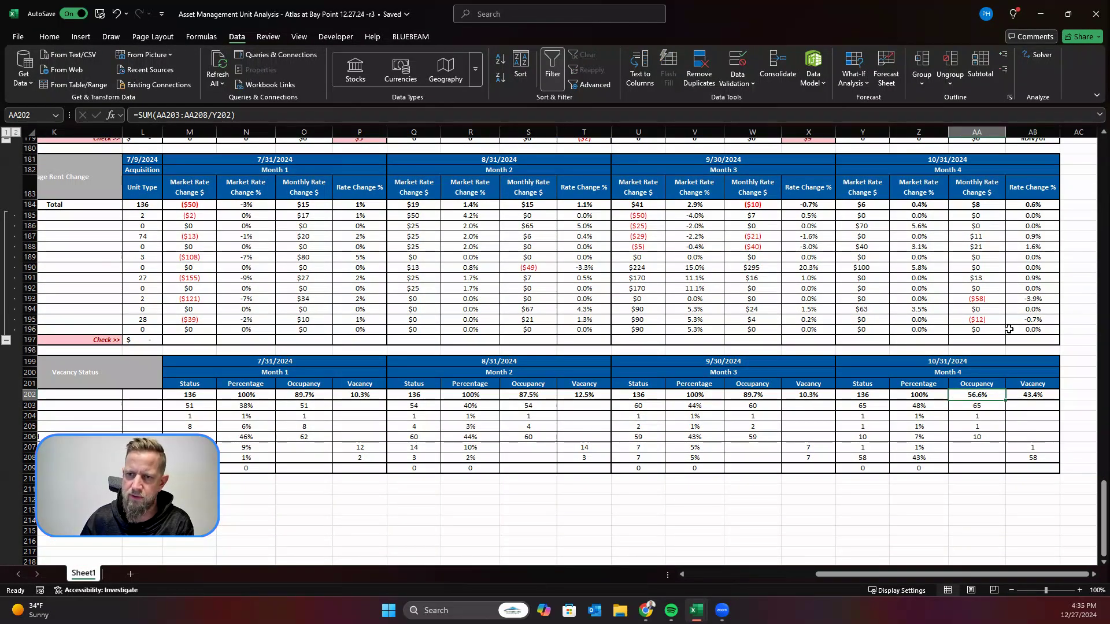
# Step: Review the Month 4 market rate and monthly rate changes in the Average Rent Change table and the Vacancy Status total
pyautogui.click(983, 237)
pyautogui.scroll(1, 1007, 248)
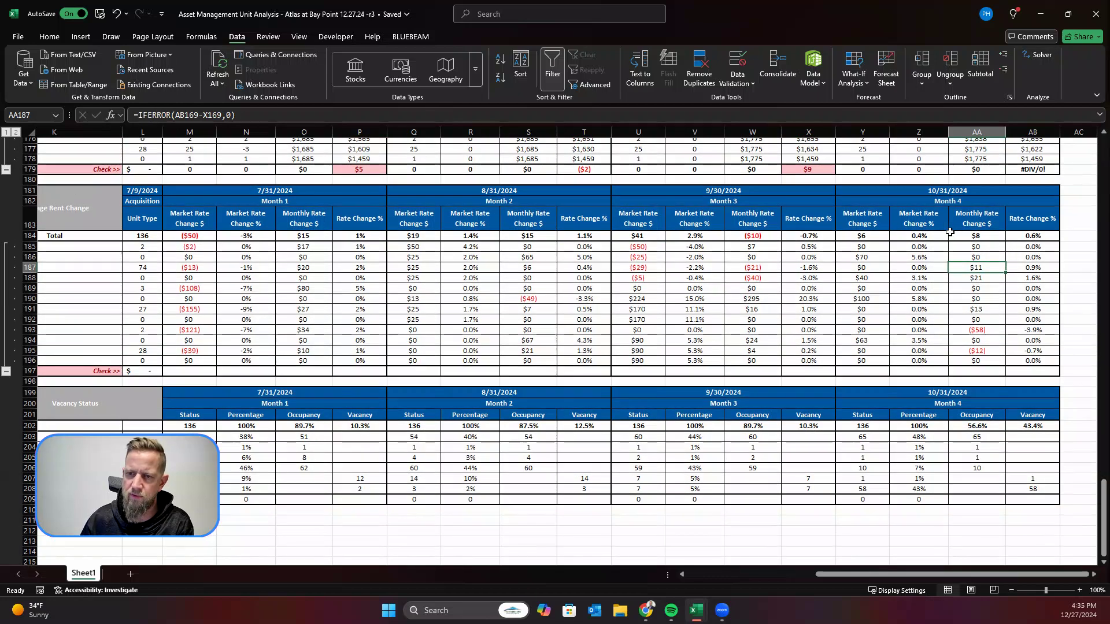
pyautogui.click(867, 237)
pyautogui.scroll(1, 946, 261)
pyautogui.scroll(1, 946, 260)
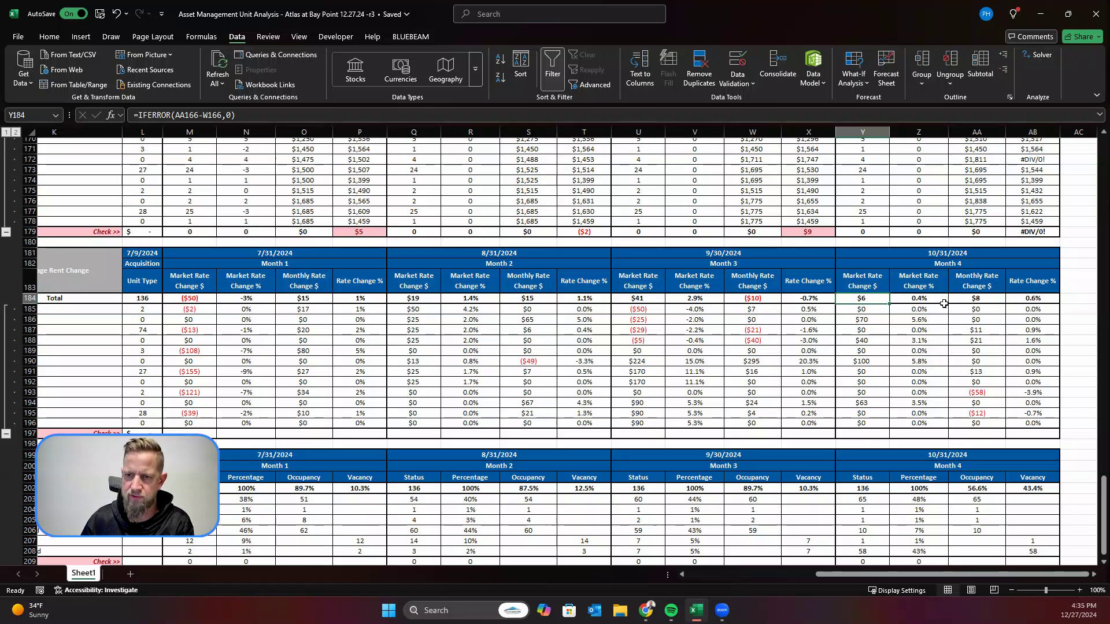
pyautogui.click(935, 299)
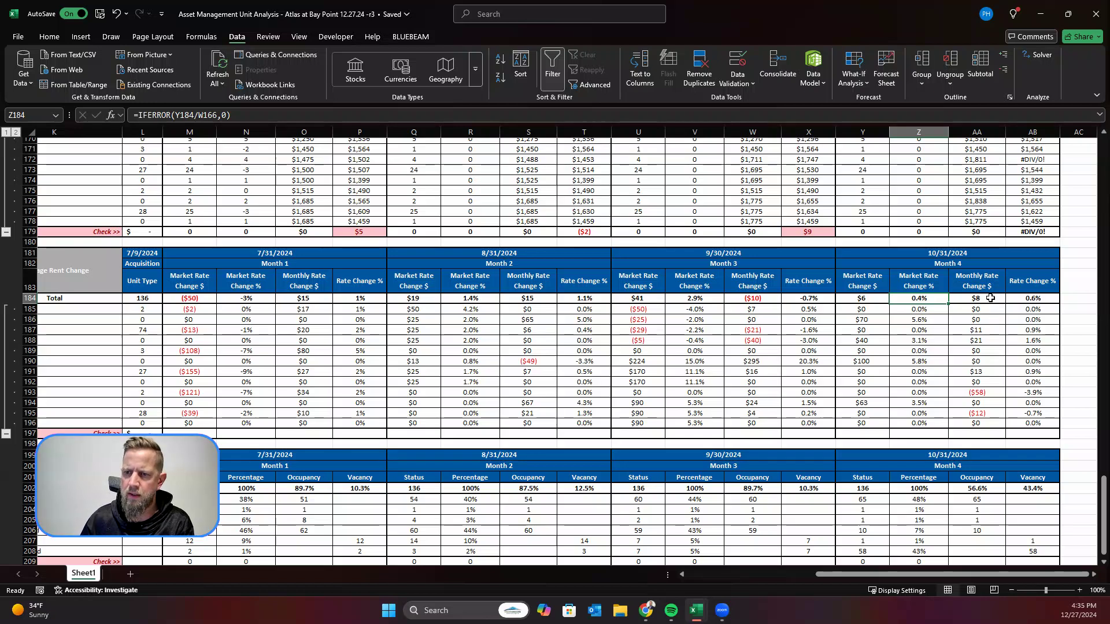
pyautogui.click(990, 298)
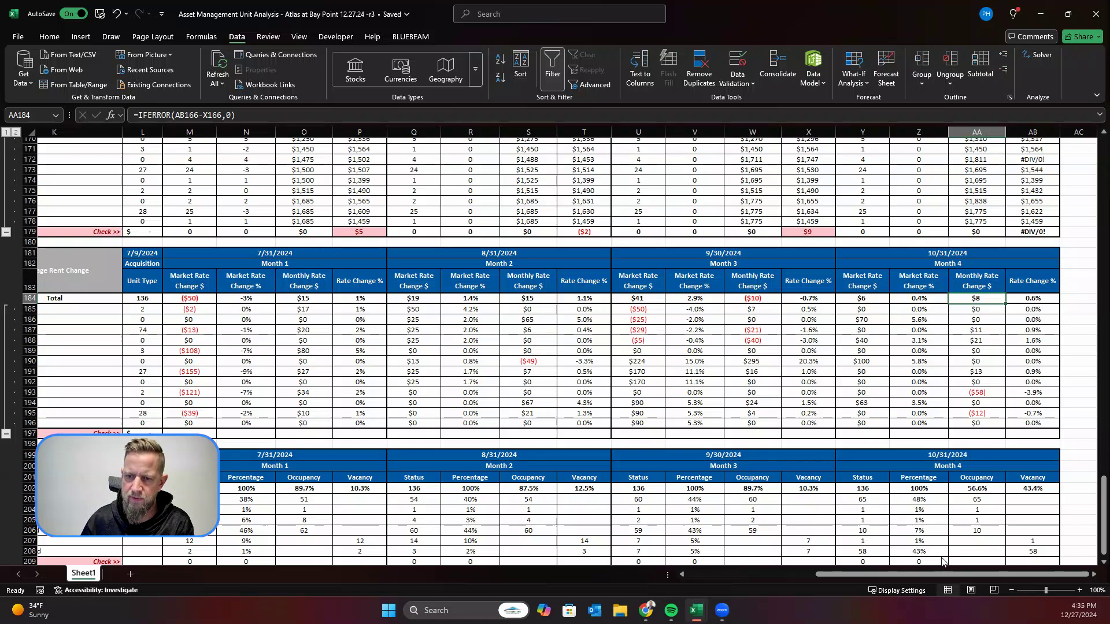
pyautogui.scroll(-2, 942, 546)
pyautogui.click(876, 426)
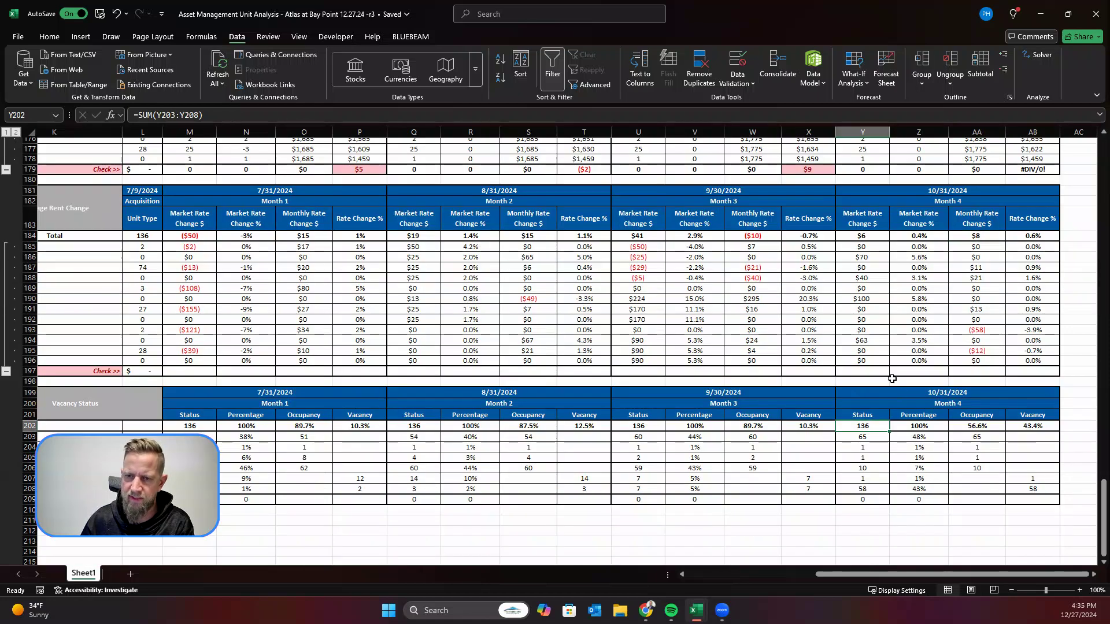
# Step: Examine the Check row beneath the Average Rents table for each month, including the Month 3 Average Rent check in X179
pyautogui.scroll(4, 876, 333)
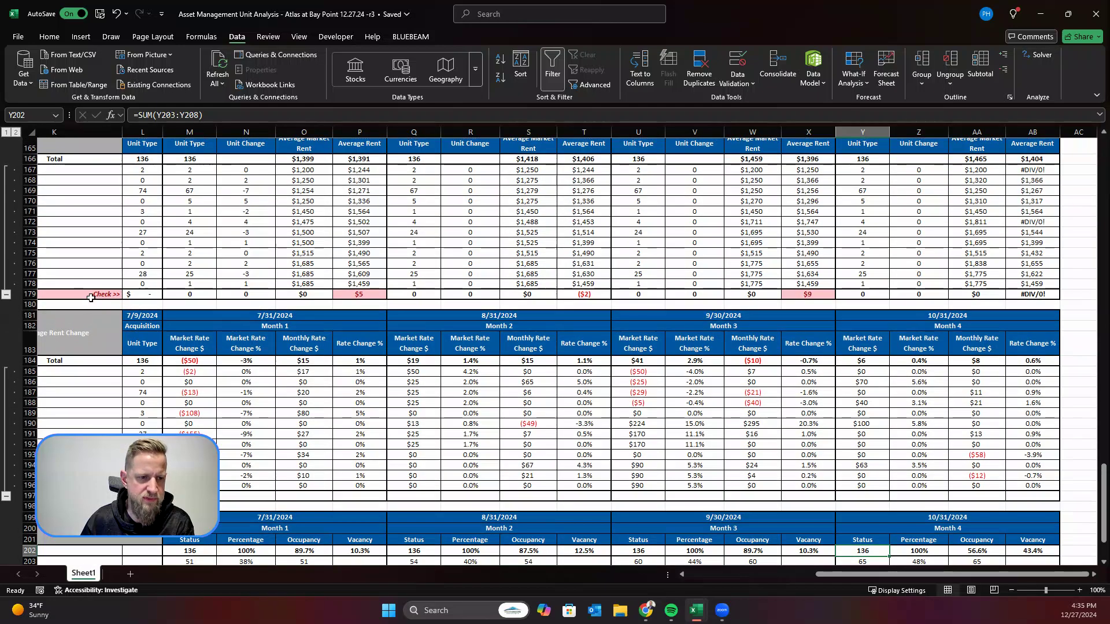
pyautogui.click(90, 296)
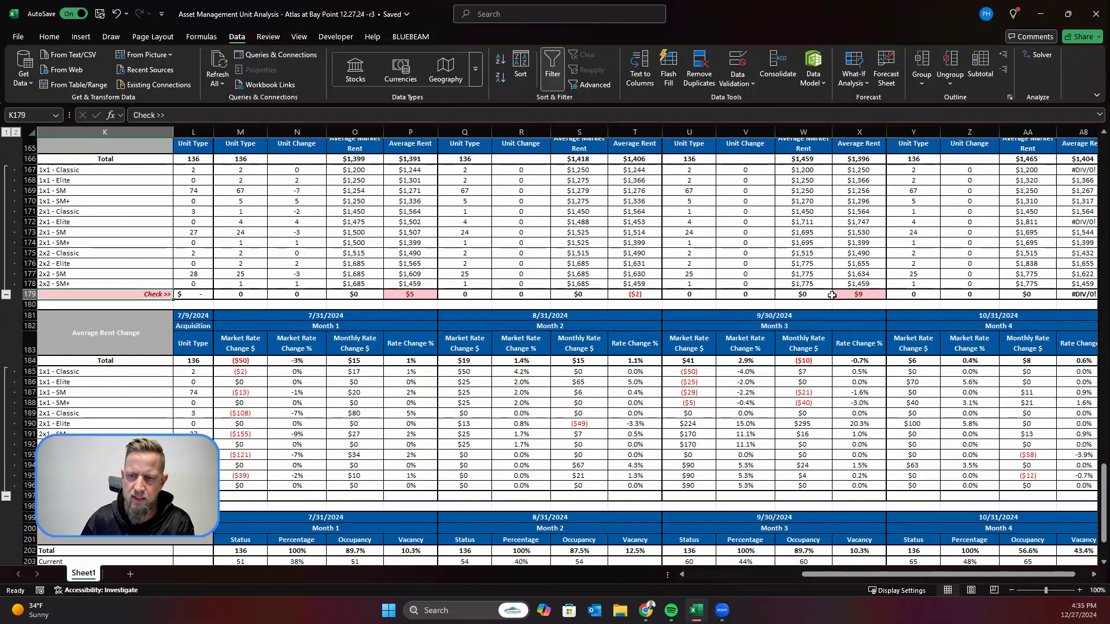
pyautogui.click(860, 296)
pyautogui.hscroll(1, 834, 575)
pyautogui.hscroll(-3, 834, 574)
pyautogui.scroll(6, 685, 300)
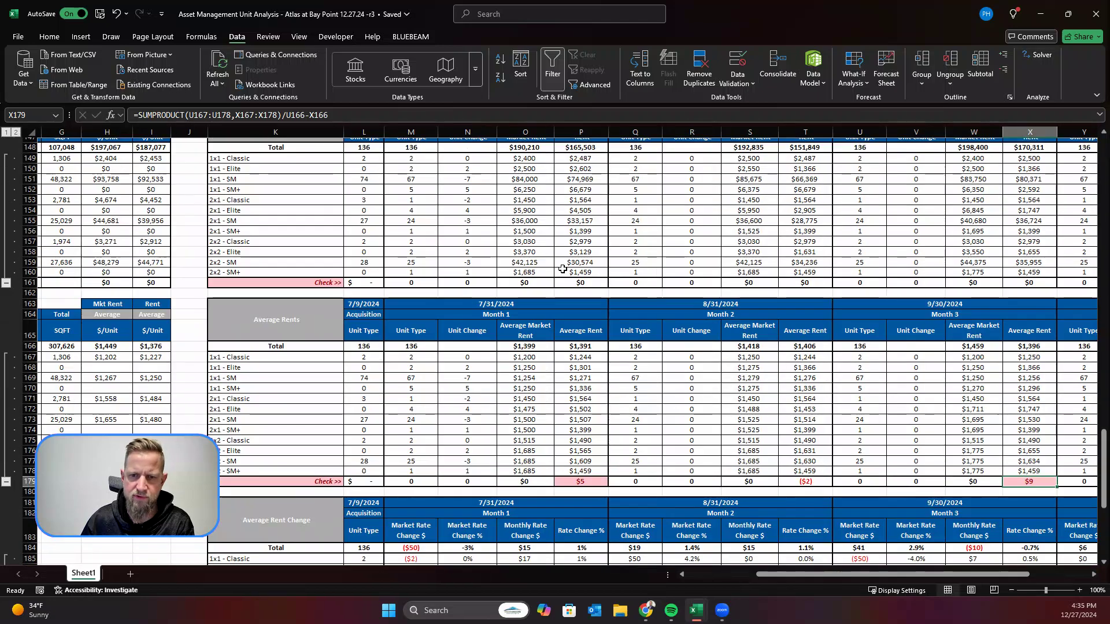
pyautogui.hscroll(4, 993, 268)
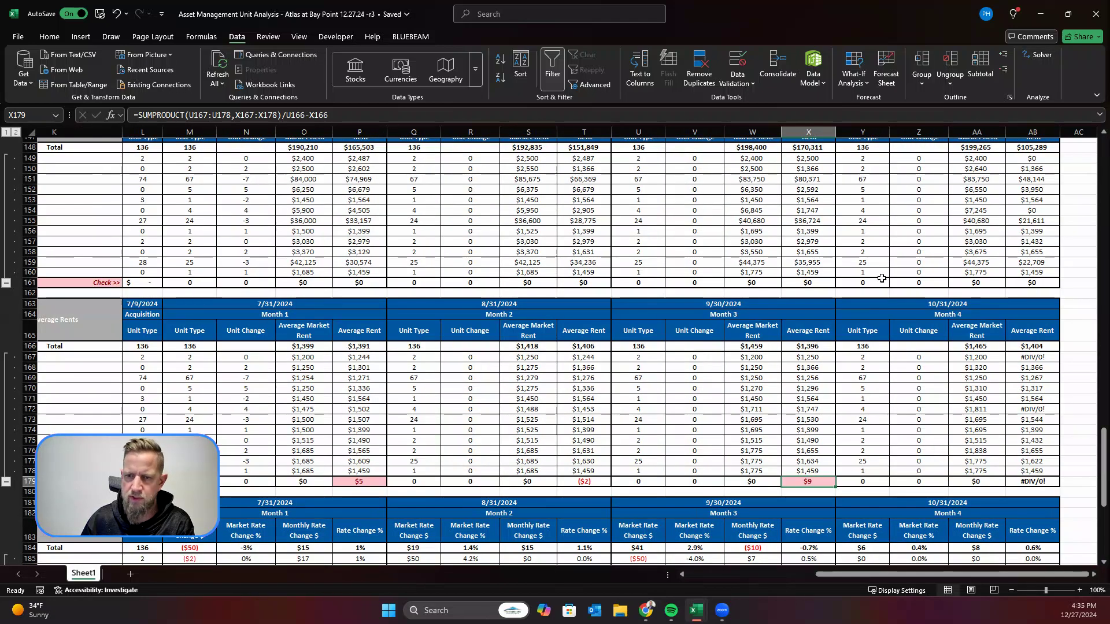
pyautogui.scroll(-2, 1059, 305)
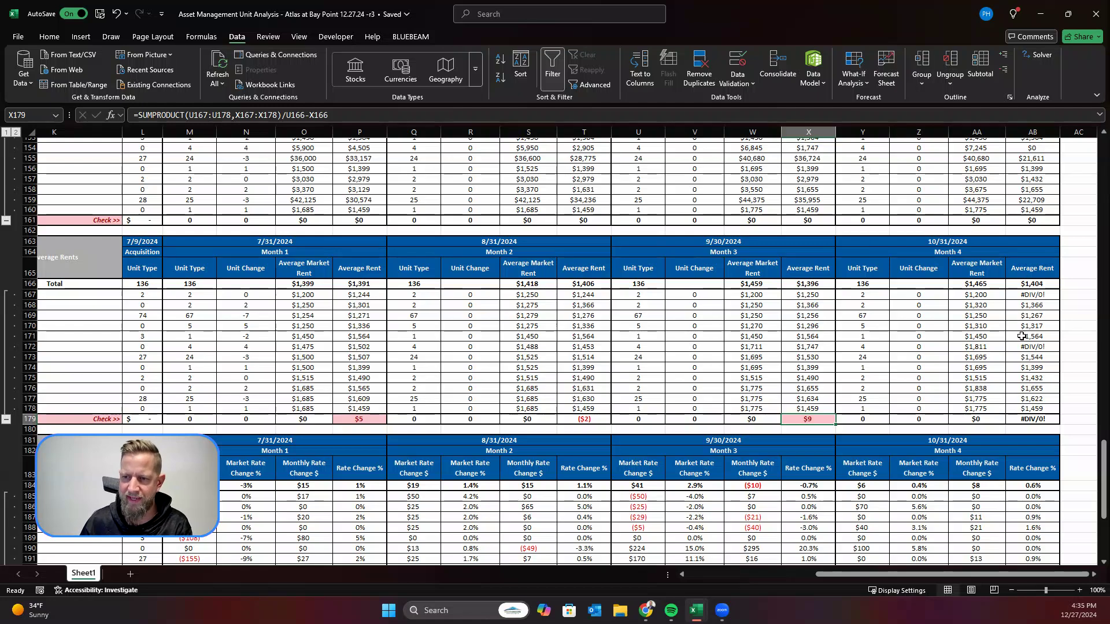
# Step: Examine the AVERAGEIF formula behind the Month 4 Average Rent error in AB167 and the rent roll ranges it references
pyautogui.click(1049, 300)
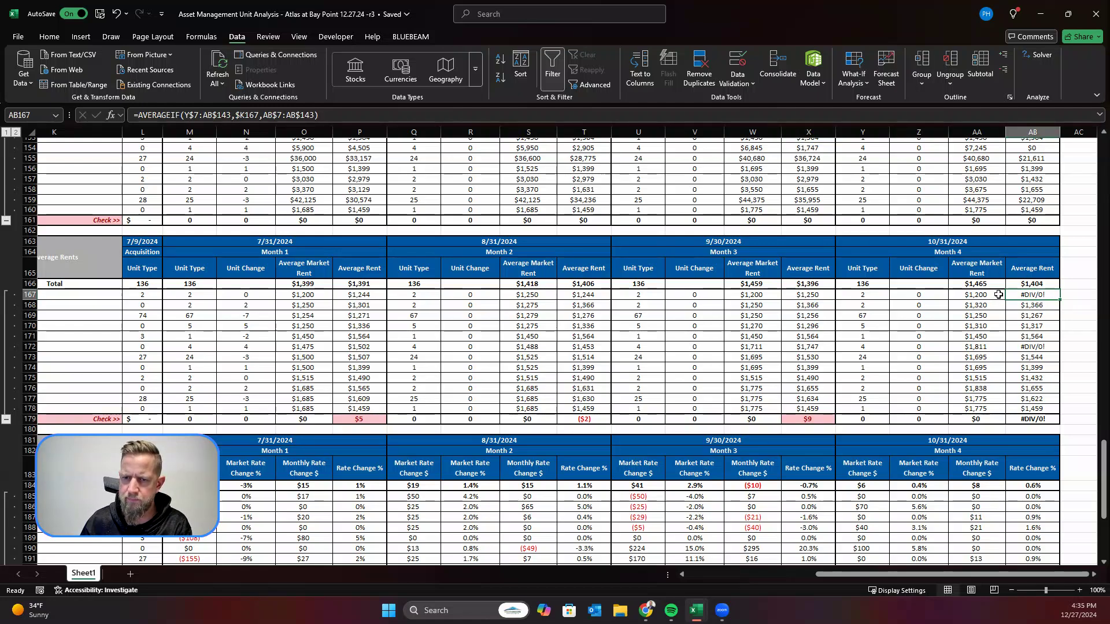
pyautogui.click(335, 115)
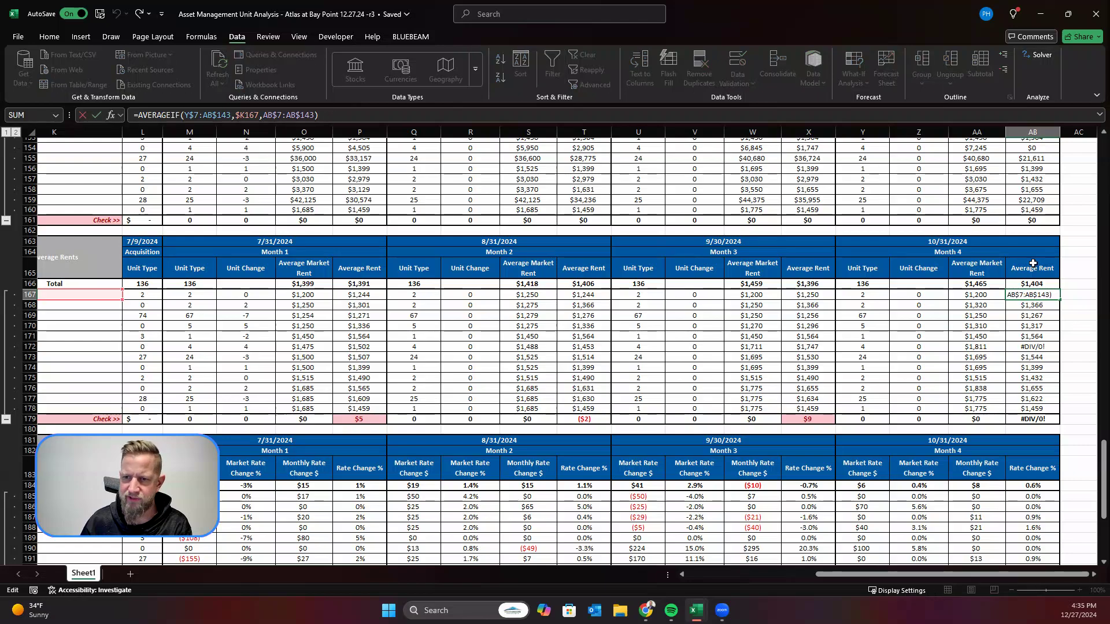
pyautogui.scroll(9, 923, 287)
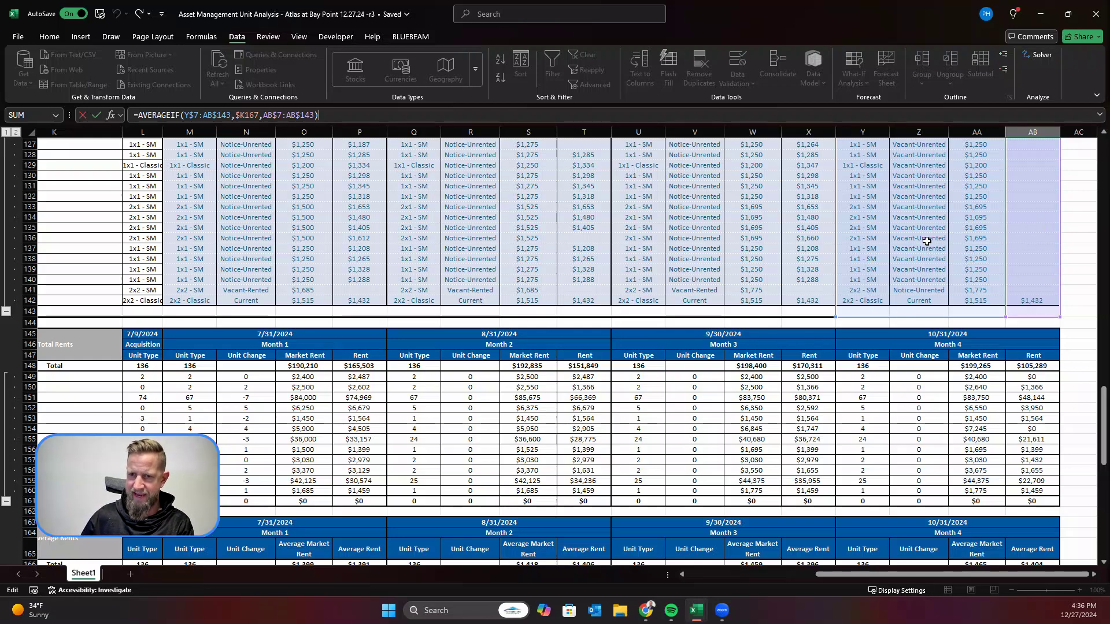
pyautogui.scroll(2, 899, 240)
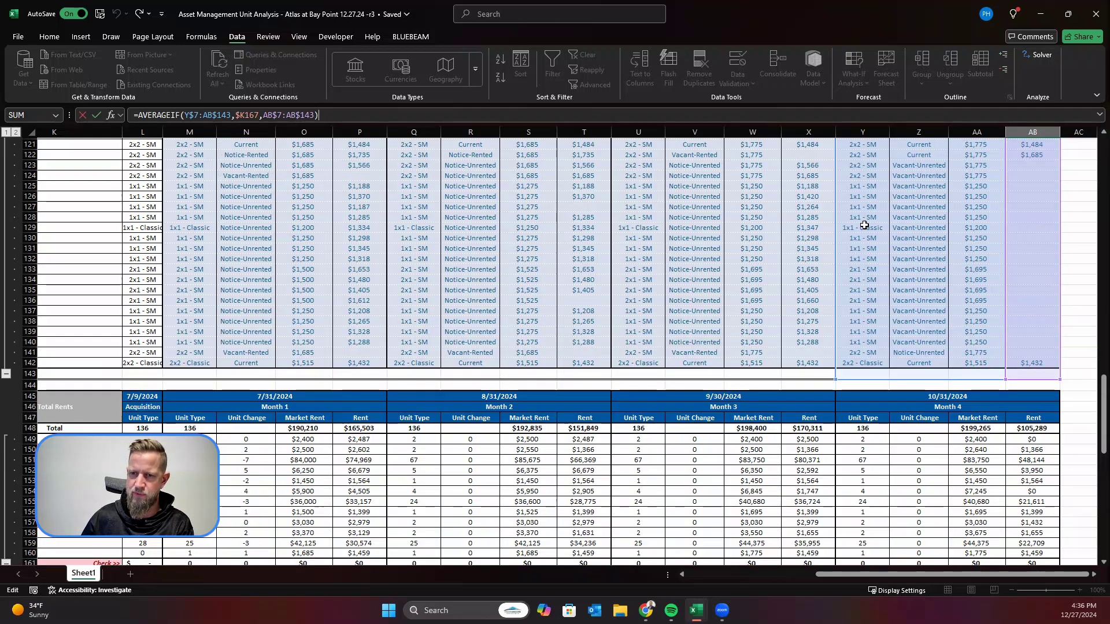
pyautogui.scroll(-8, 831, 250)
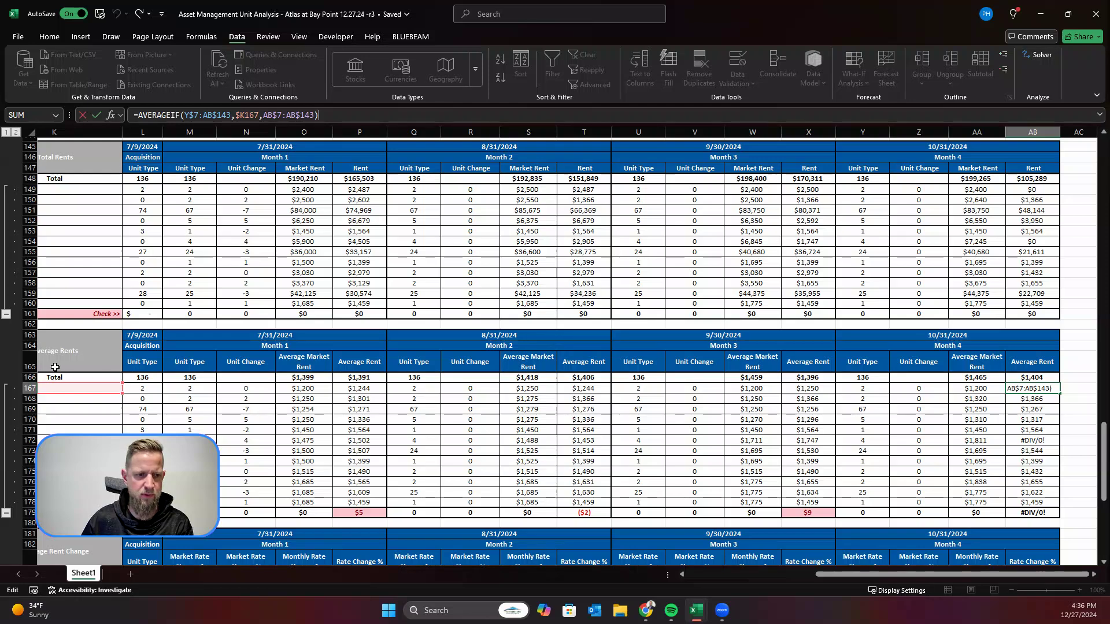
pyautogui.scroll(-1, 68, 367)
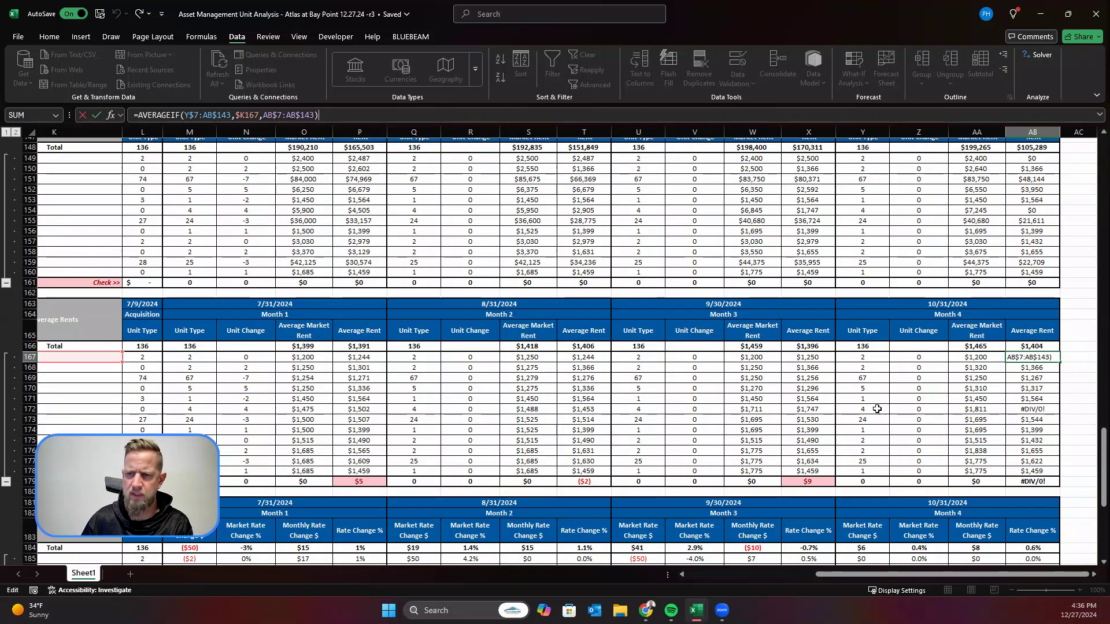
pyautogui.click(873, 409)
# Step: Wrap the AVERAGEIF formula in AB167 in IFERROR so that it returns an empty string ("") on error
pyautogui.click(1028, 357)
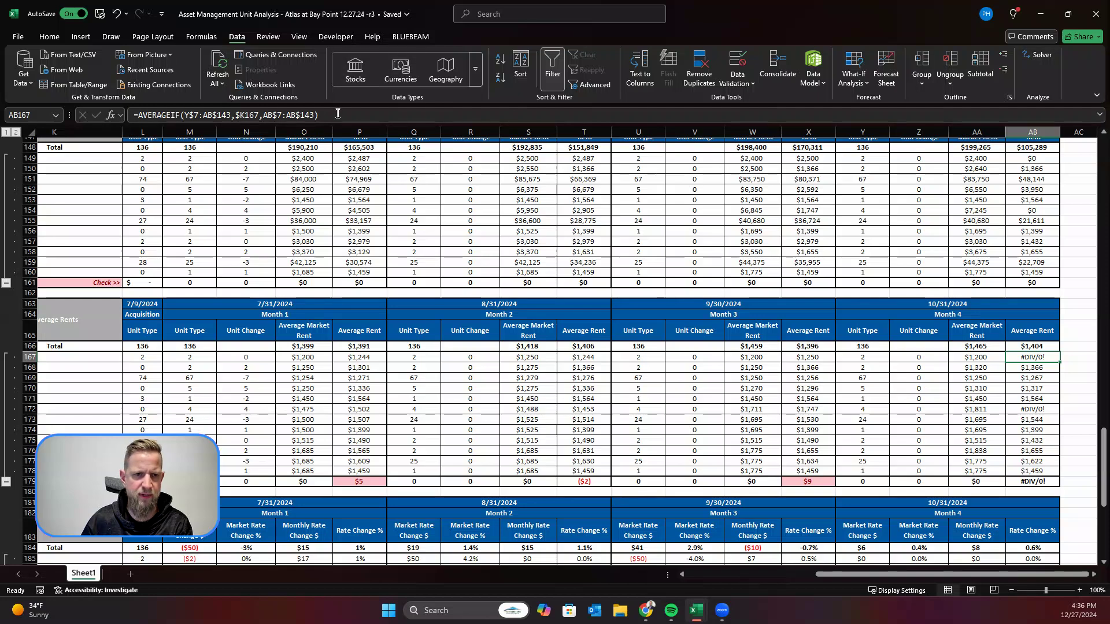
pyautogui.click(140, 115)
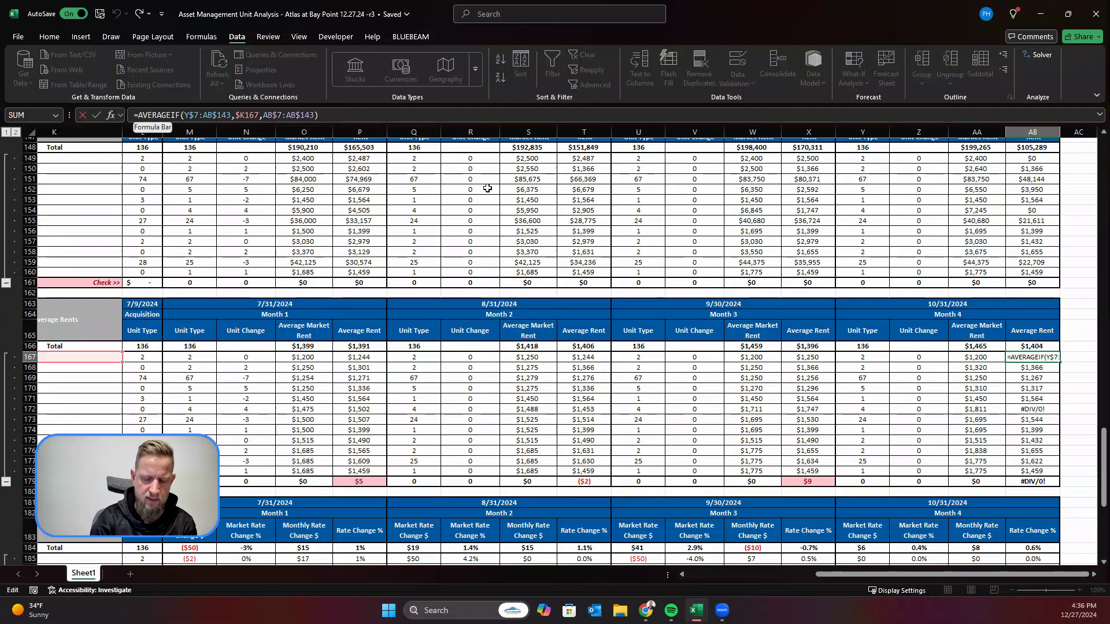
pyautogui.write('iferror(')
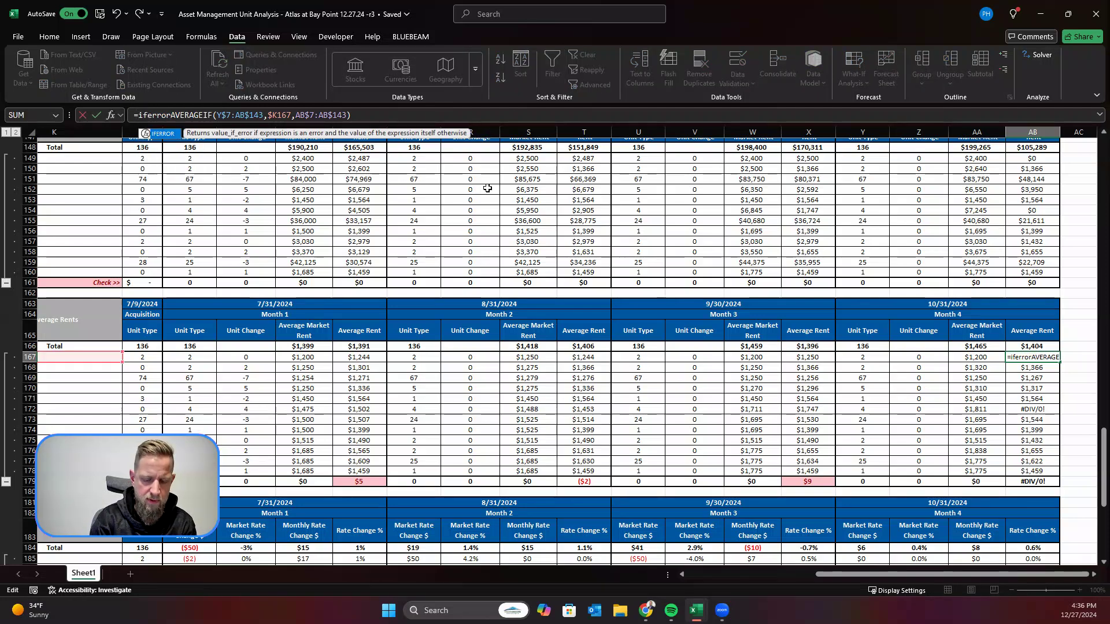
pyautogui.press('End')
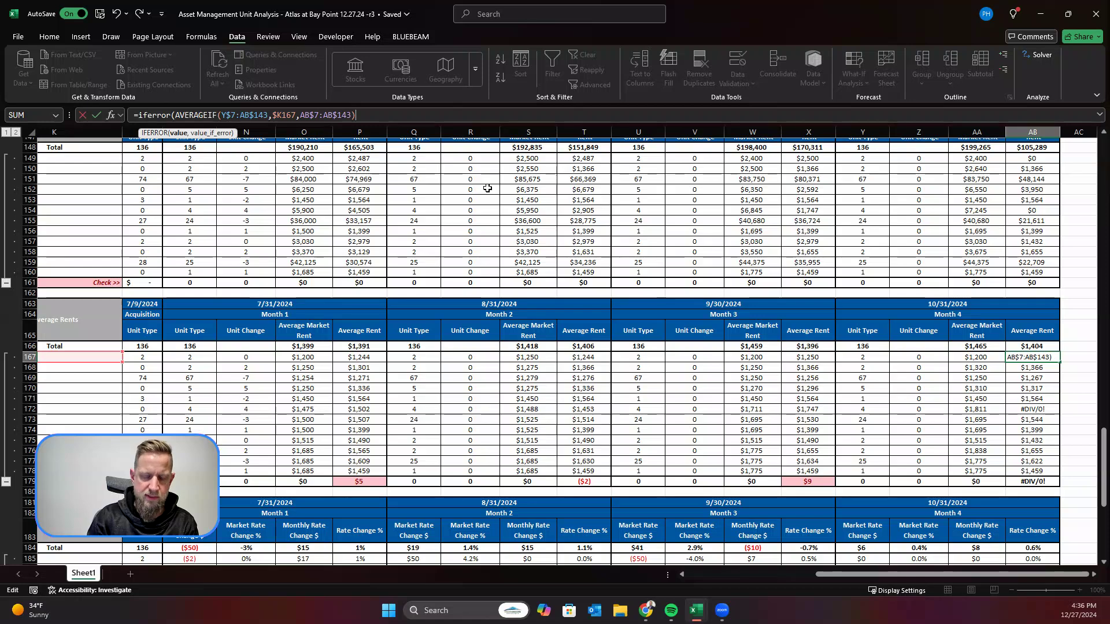
pyautogui.write(',"")')
pyautogui.press('Return')
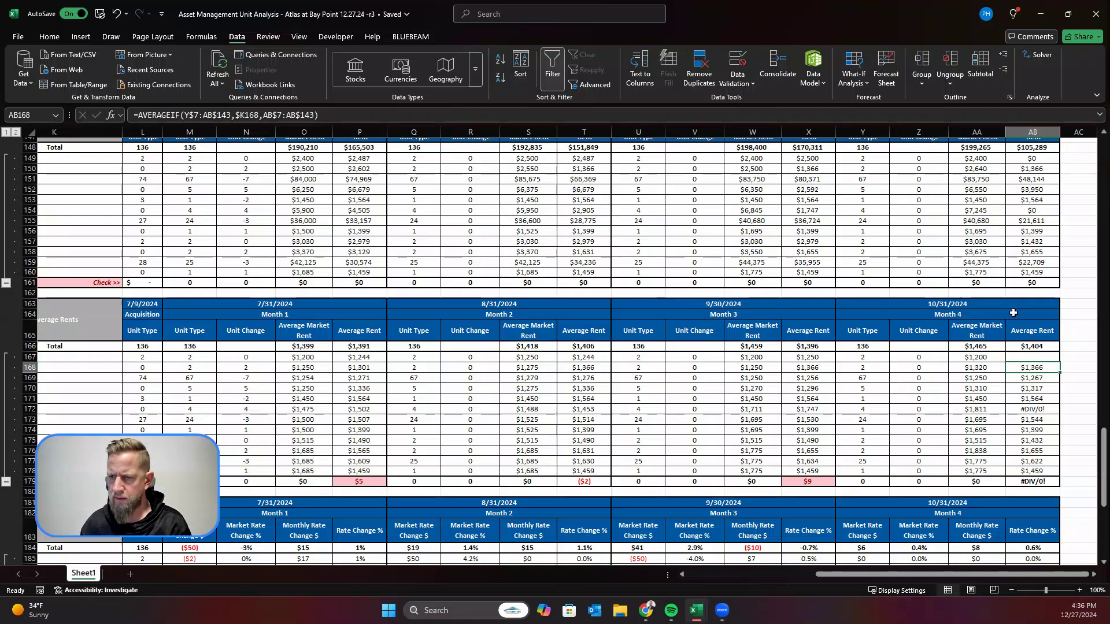
# Step: Copy the IFERROR formula from AB167 to the remaining Month 4 Average Rent cells AB168:AB178, pasting formulas only
pyautogui.click(1045, 357)
pyautogui.hotkey('ctrl', 'c')
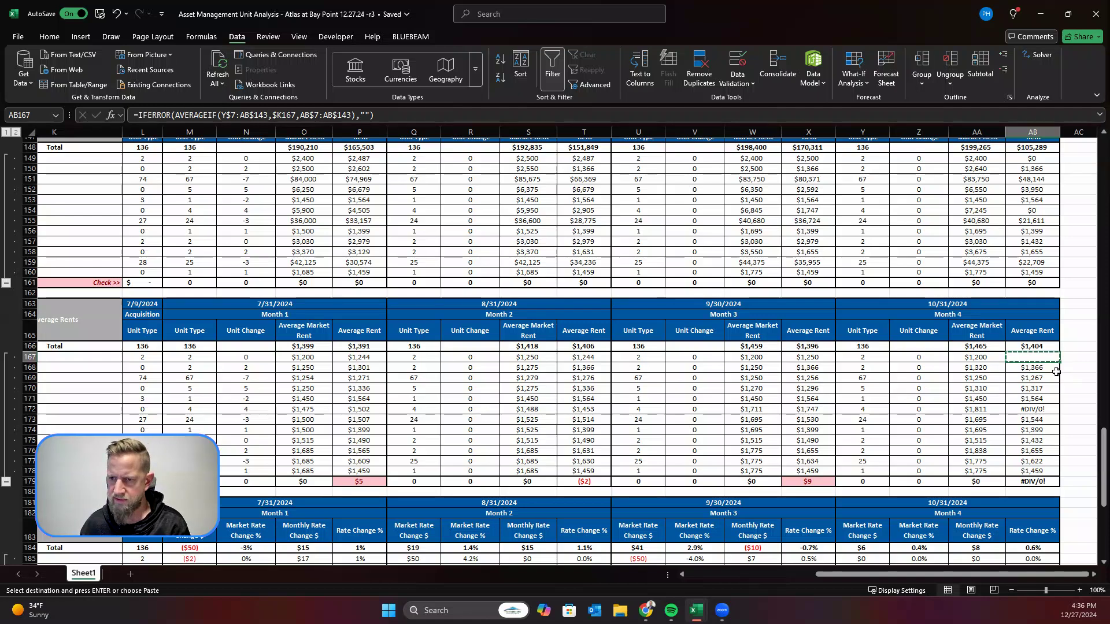
pyautogui.moveTo(1045, 367); pyautogui.dragTo(1040, 472)
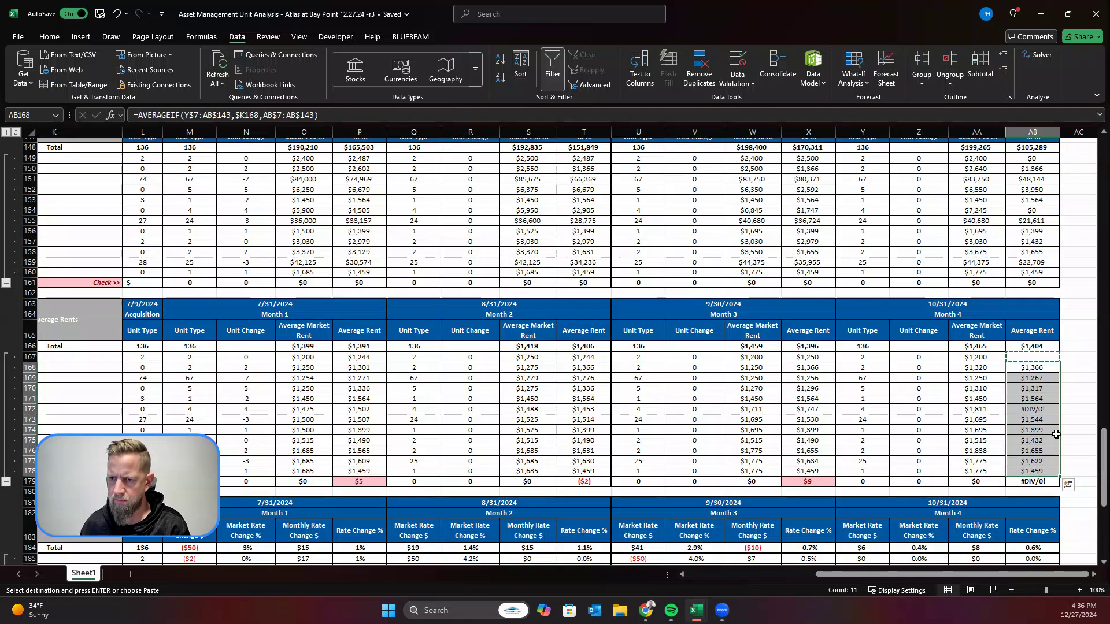
pyautogui.rightClick(1052, 479)
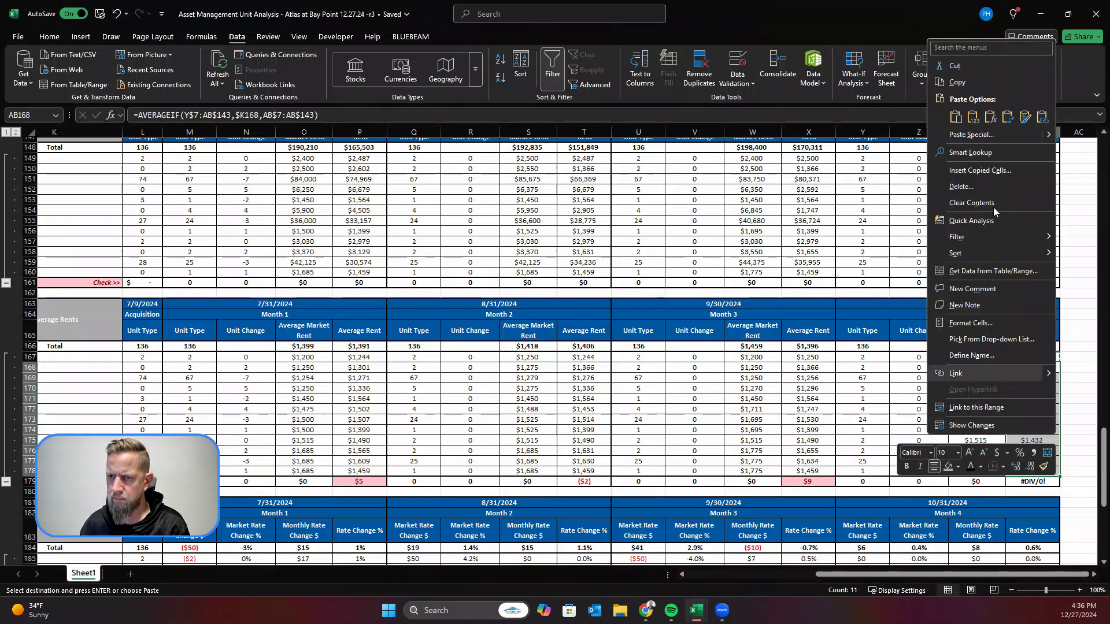
pyautogui.click(980, 118)
pyautogui.click(921, 402)
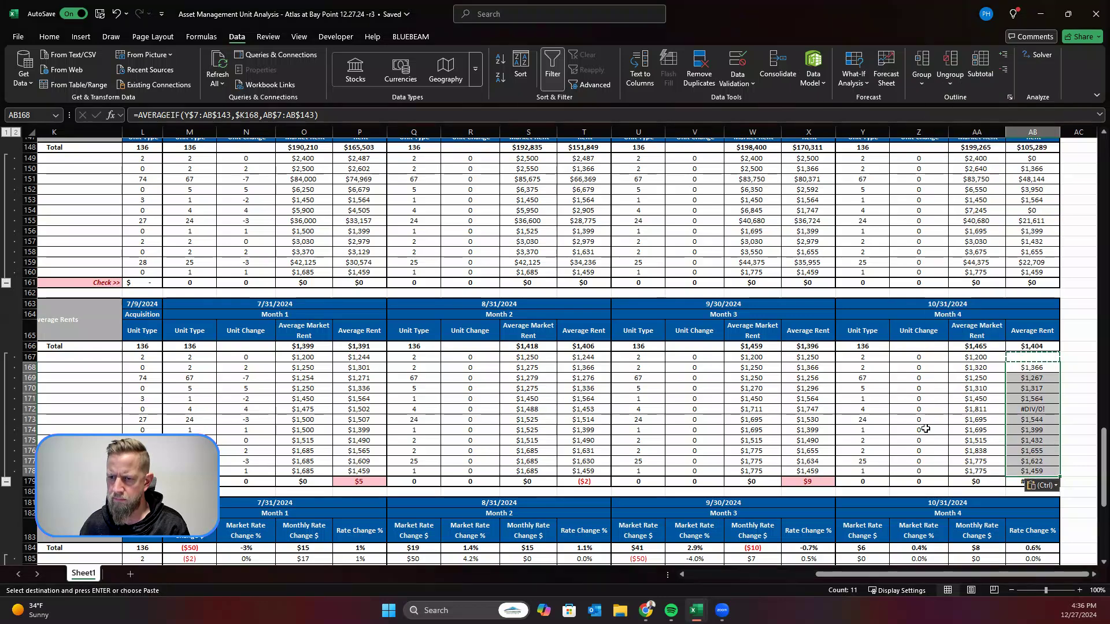
pyautogui.click(1089, 411)
pyautogui.scroll(-4, 1067, 471)
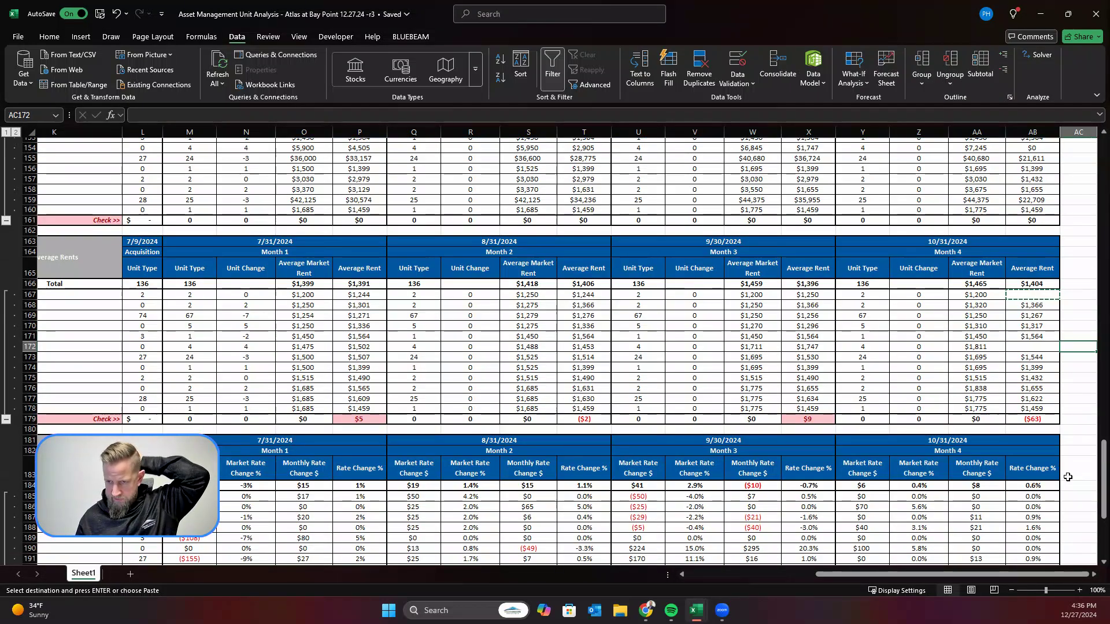
pyautogui.click(1068, 477)
pyautogui.press('Escape')
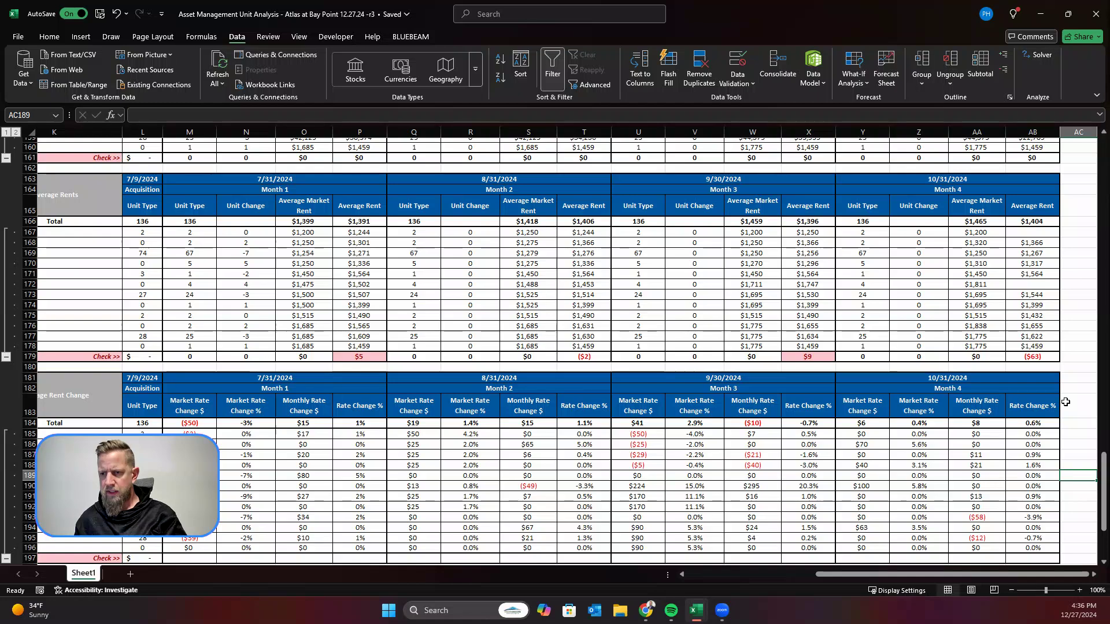
# Step: Examine the SUMPRODUCT check formula in AB179 with its referenced ranges, and the AVERAGE formula of the Month 4 total in AB166
pyautogui.click(1038, 355)
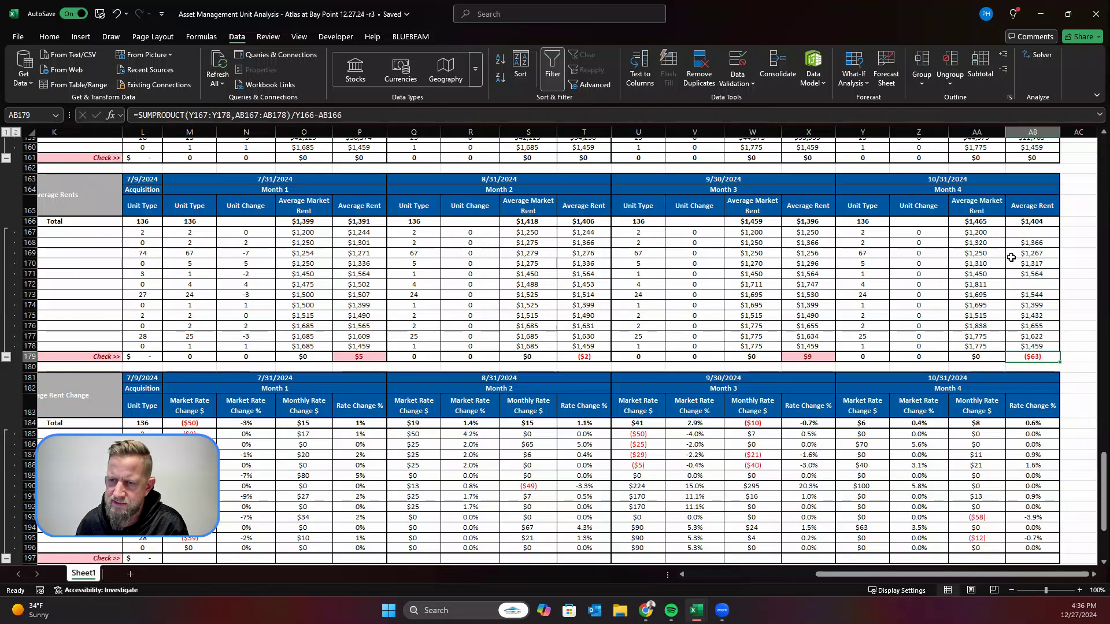
pyautogui.click(1039, 223)
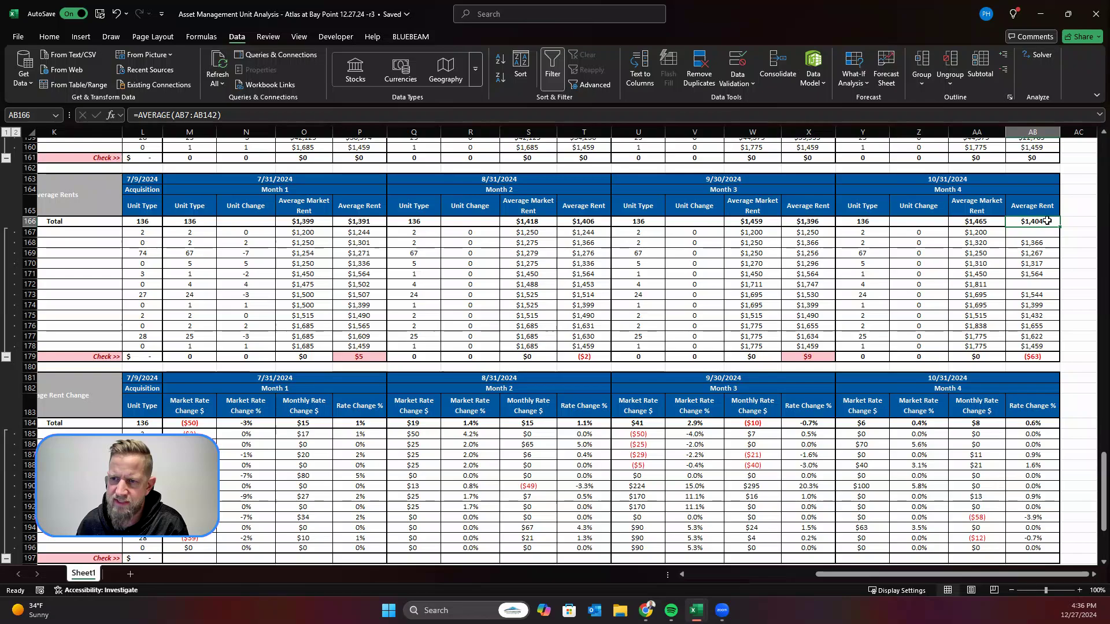
pyautogui.click(244, 120)
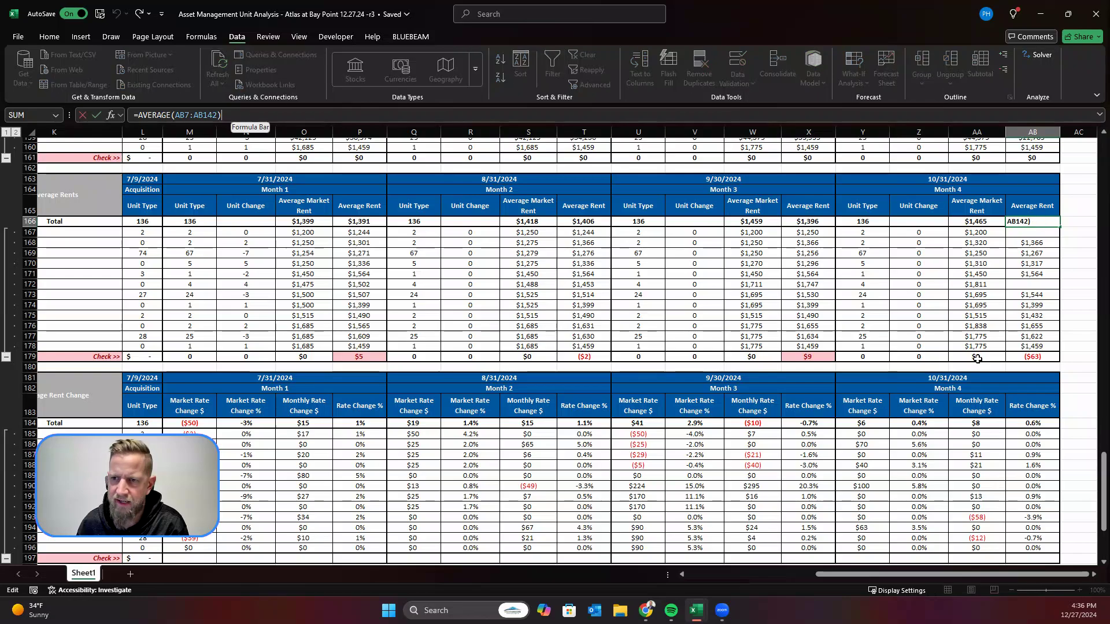
pyautogui.scroll(14, 982, 350)
pyautogui.scroll(-5, 1010, 223)
pyautogui.scroll(-5, 1013, 266)
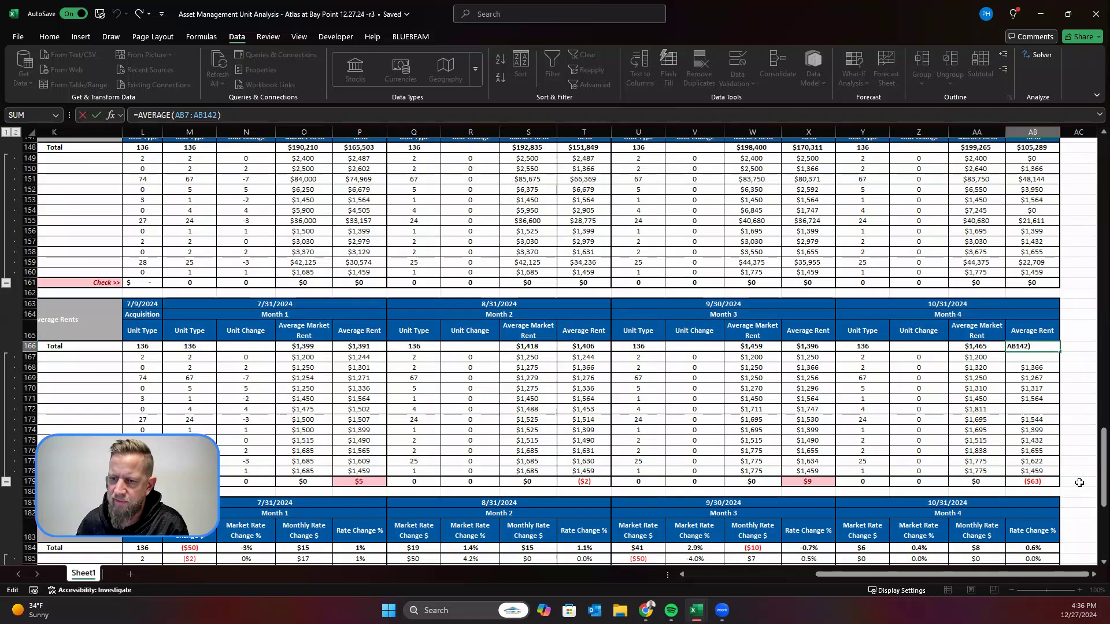
pyautogui.click(1075, 483)
pyautogui.click(1023, 482)
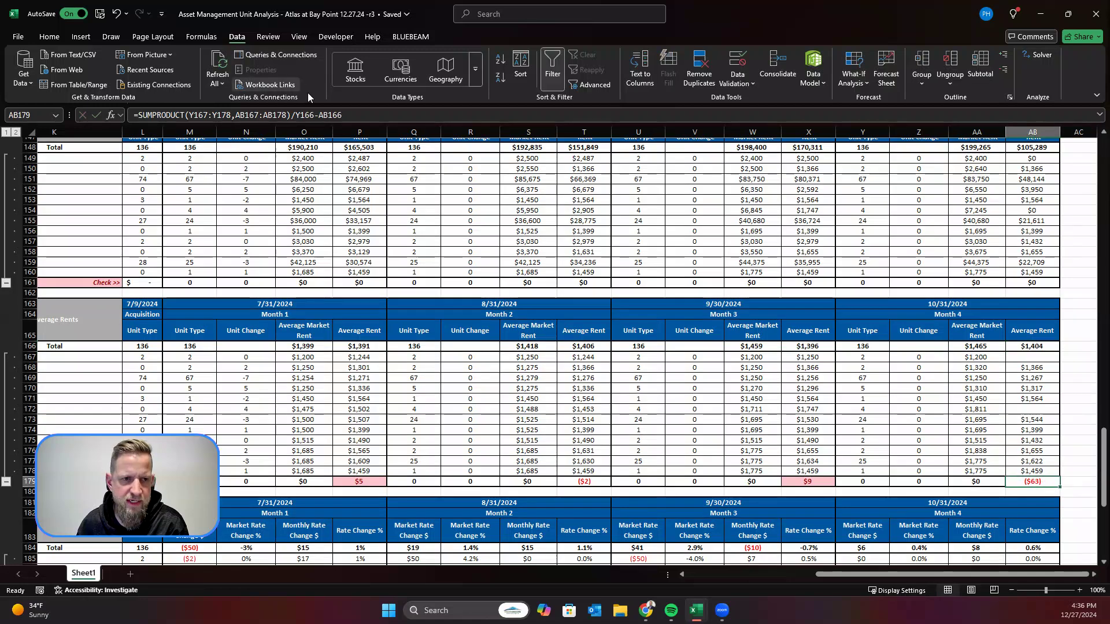
pyautogui.press('F2')
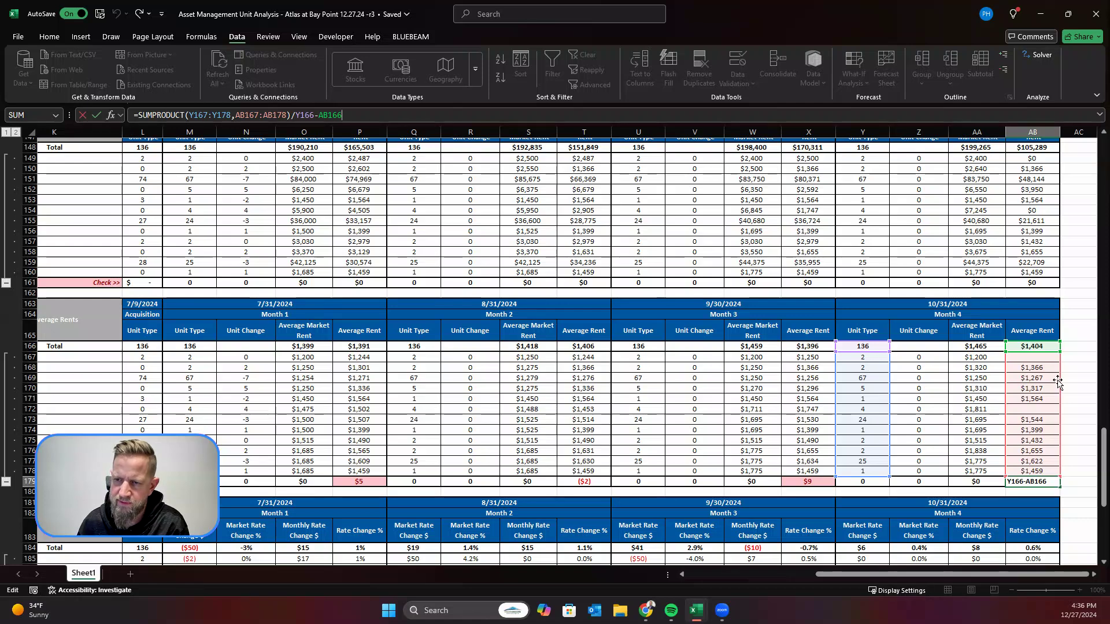
pyautogui.click(1077, 373)
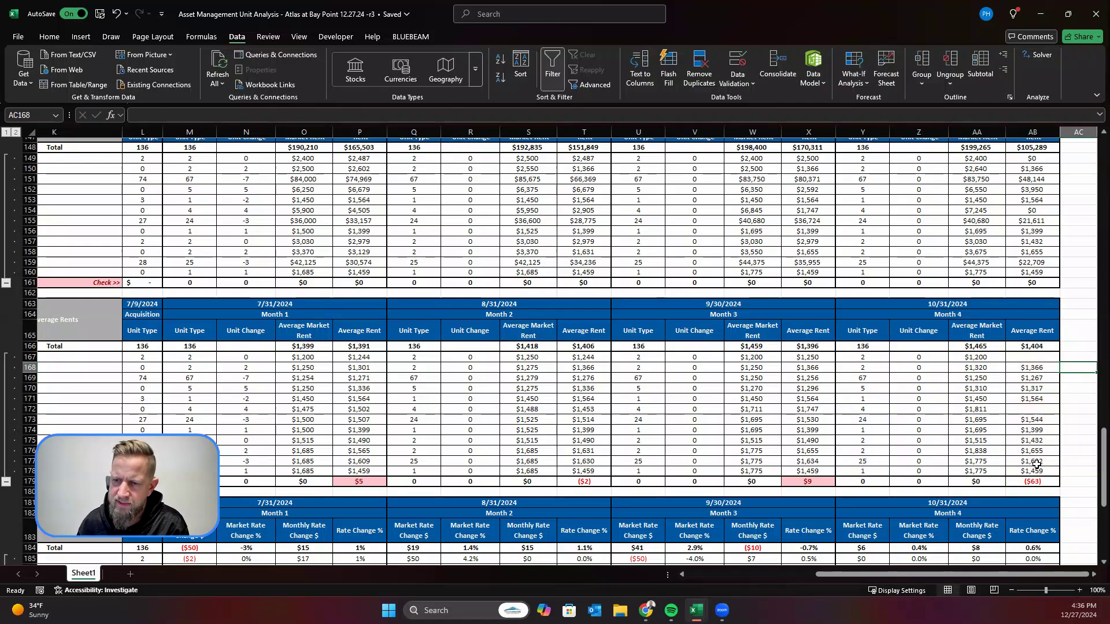
pyautogui.click(1035, 481)
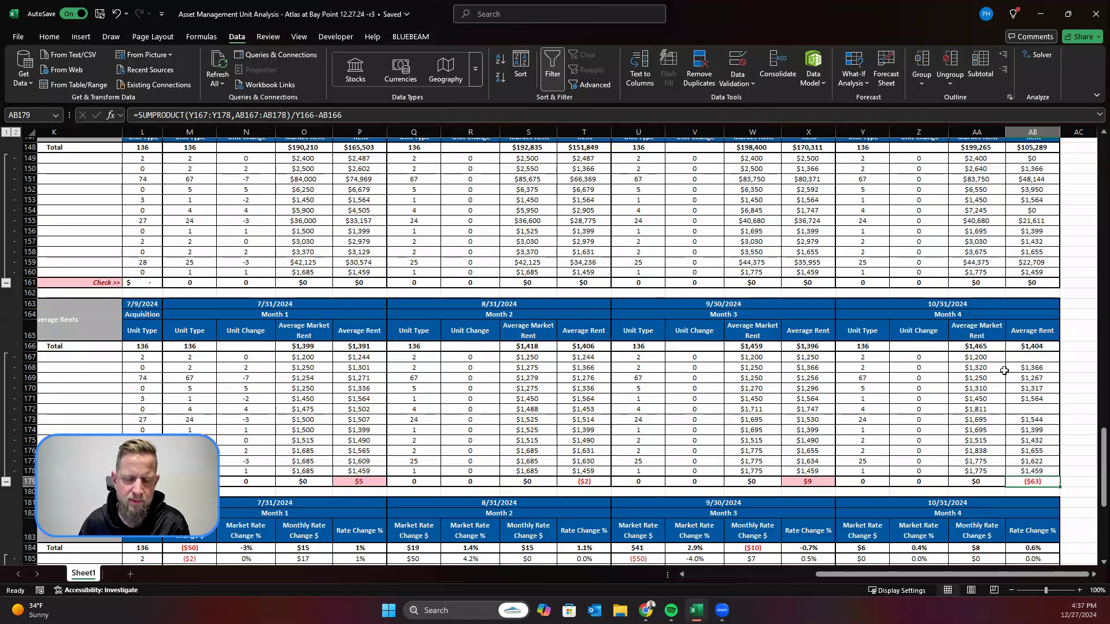
# Step: Trace the range averaged by the Month 4 Average Rent total in AB166 back to the rent roll's unit rows
pyautogui.click(1047, 347)
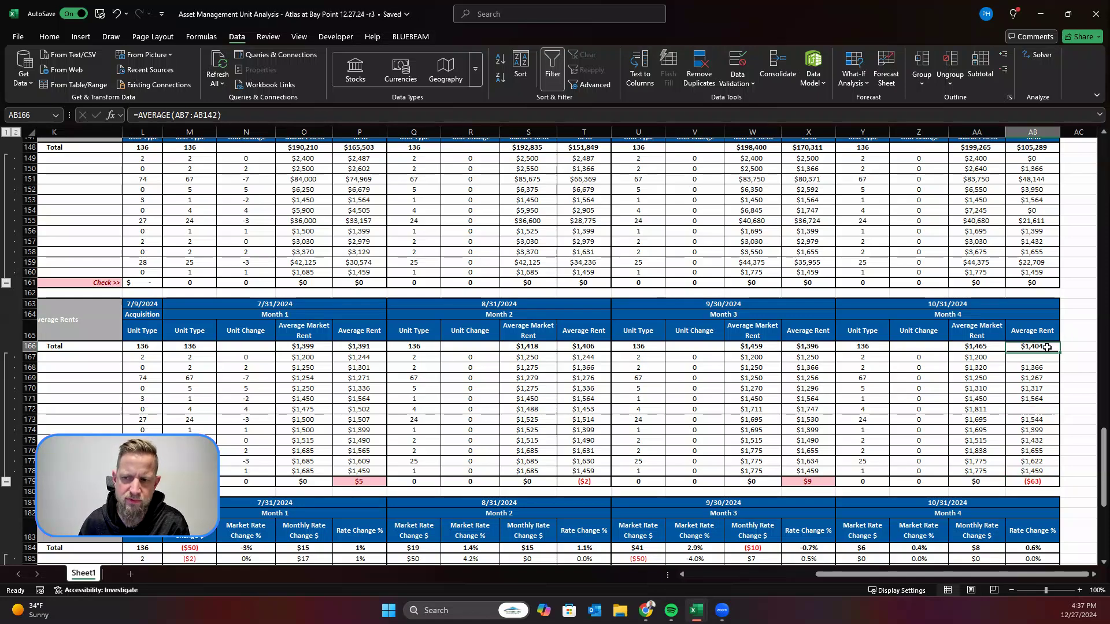
pyautogui.press('F2')
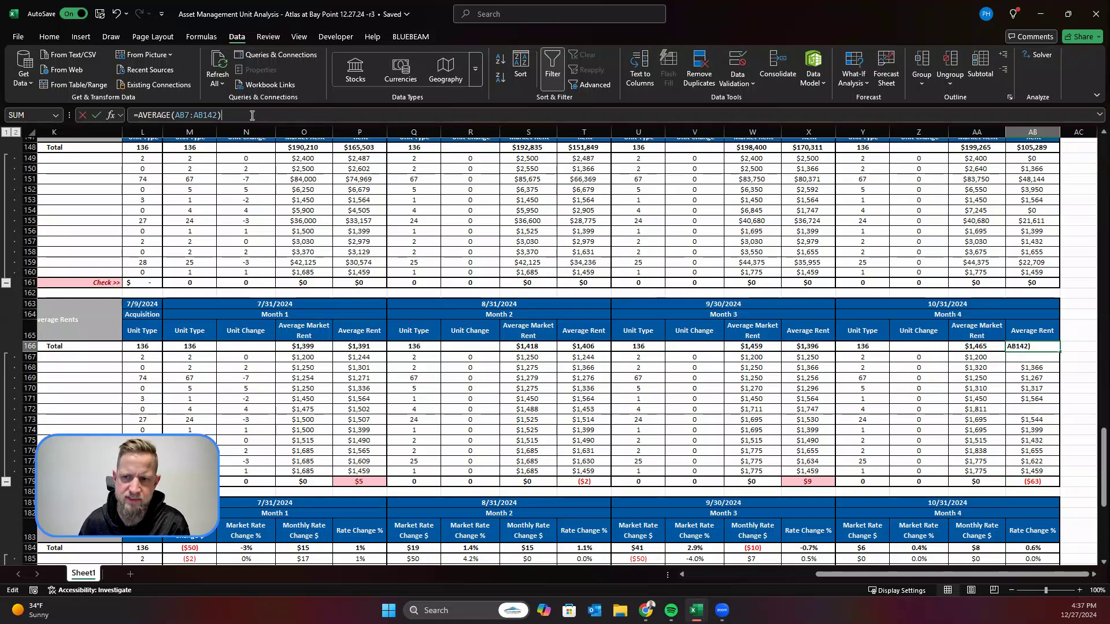
pyautogui.scroll(4, 846, 274)
pyautogui.scroll(12, 846, 274)
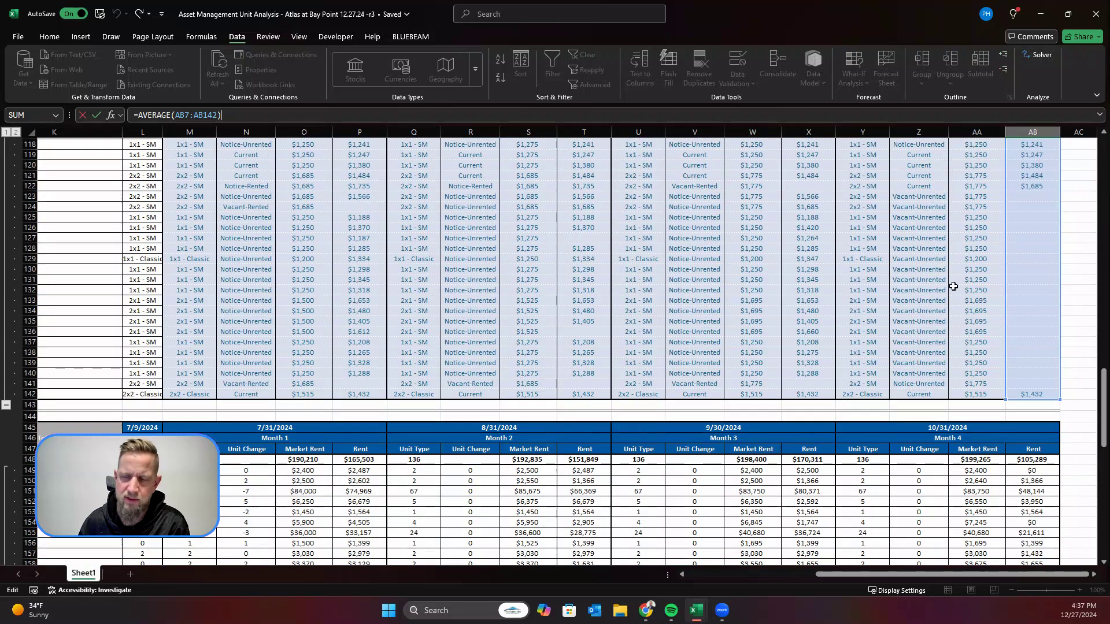
pyautogui.scroll(-20, 974, 361)
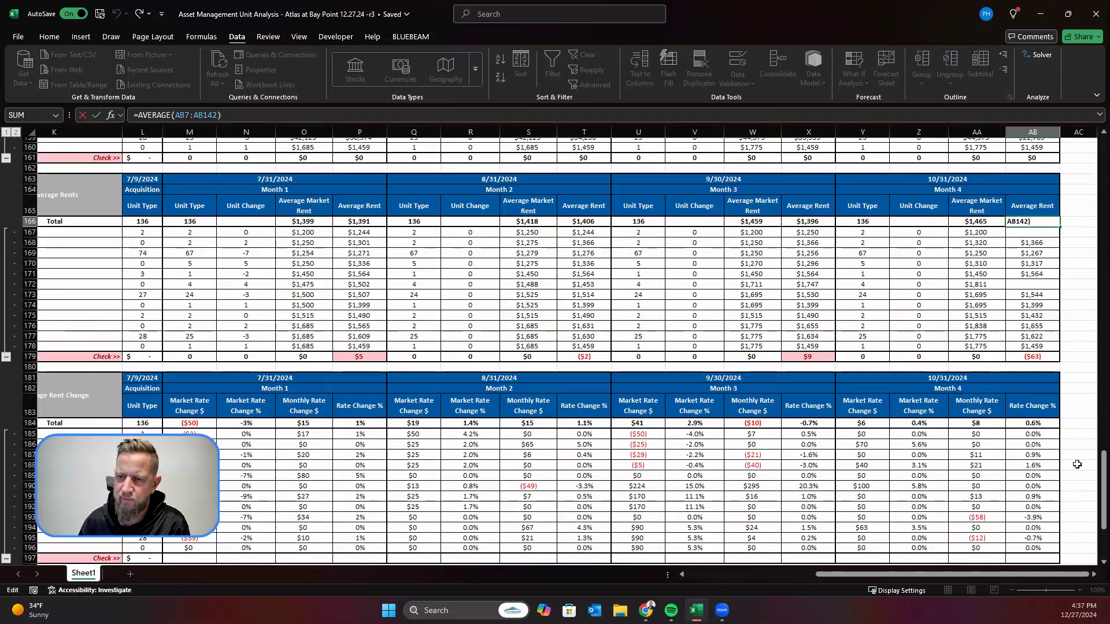
pyautogui.scroll(-3, 1073, 457)
pyautogui.click(1062, 443)
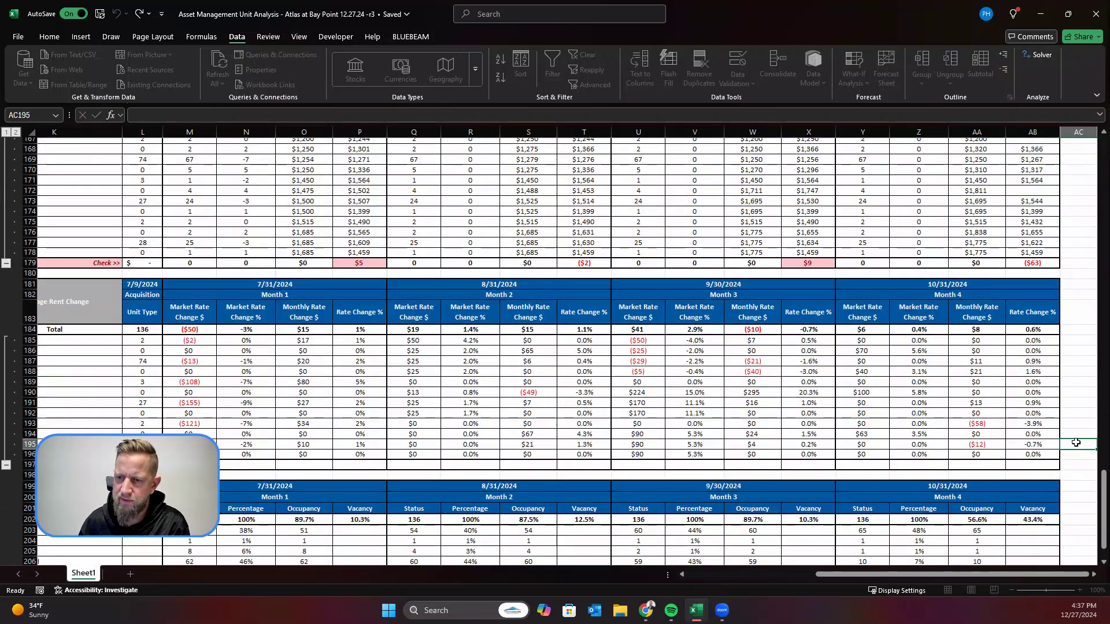
pyautogui.scroll(-2, 1062, 439)
pyautogui.scroll(4, 1061, 434)
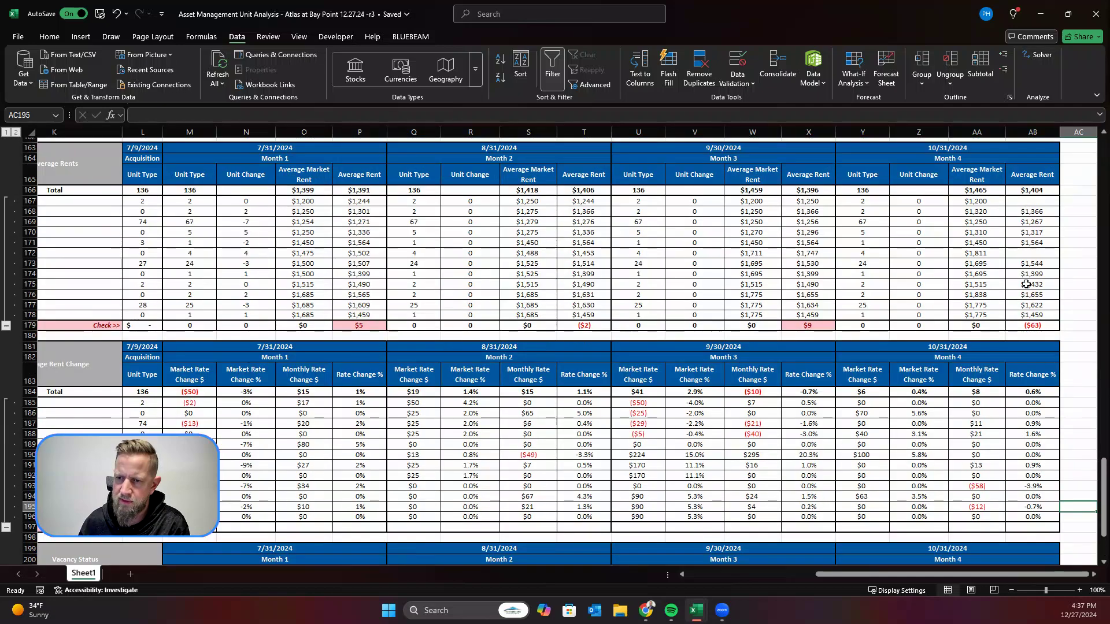
# Step: In AC166, beside the Month 4 Average Rent total, calculate total rent divided by total units with =AB148/Y148
pyautogui.click(1078, 267)
pyautogui.click(1092, 193)
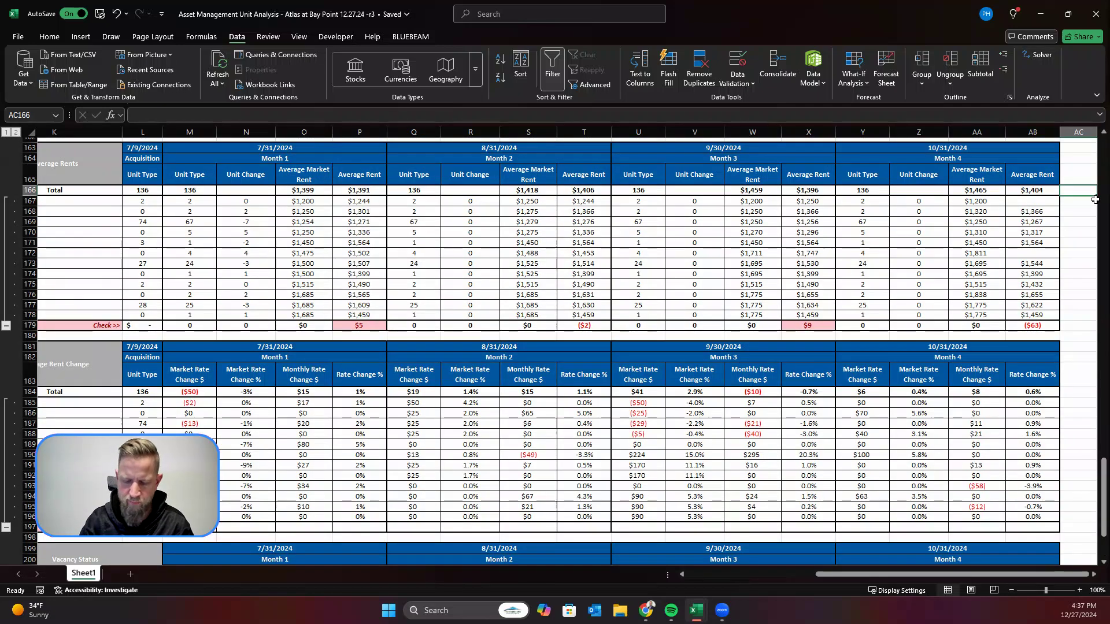
pyautogui.write('=')
pyautogui.scroll(11, 1058, 214)
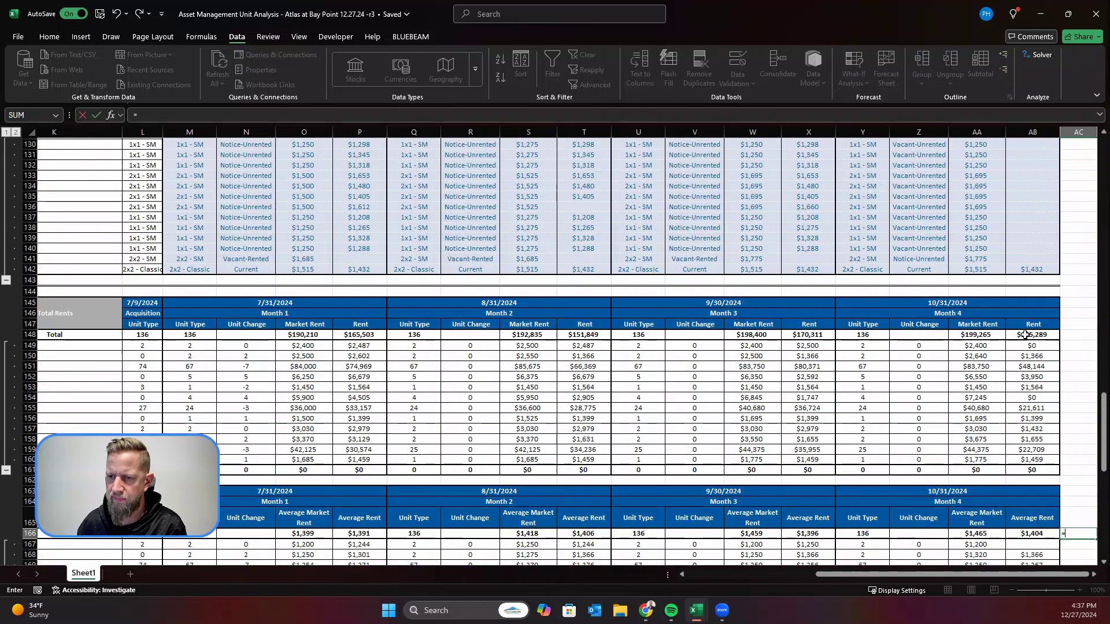
pyautogui.click(1025, 335)
pyautogui.write('/')
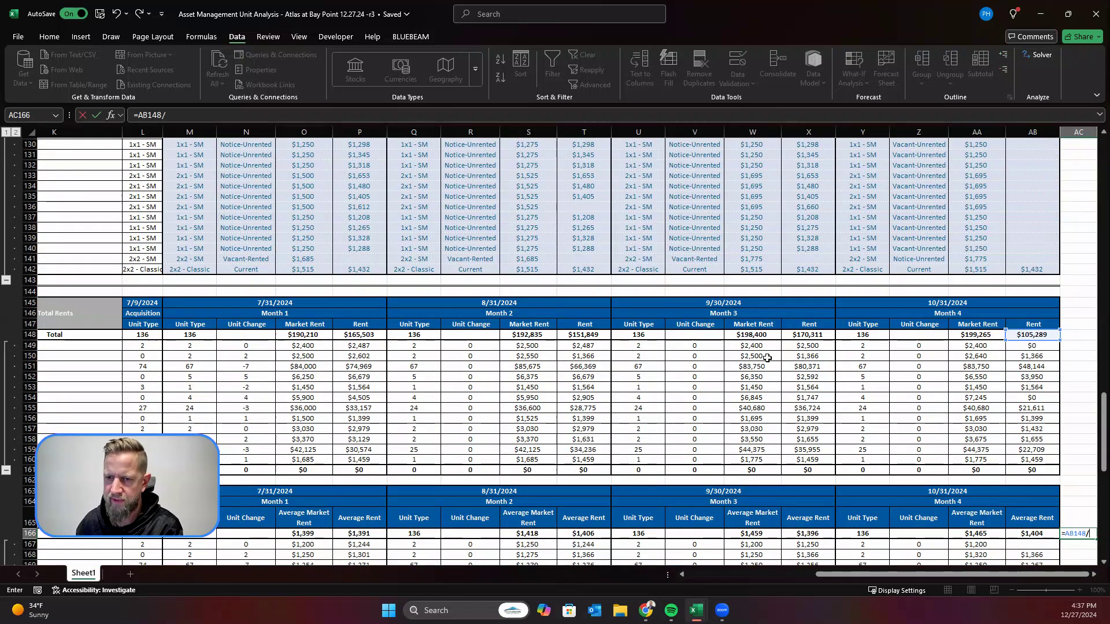
pyautogui.click(858, 334)
pyautogui.press('Return')
pyautogui.press('Return')
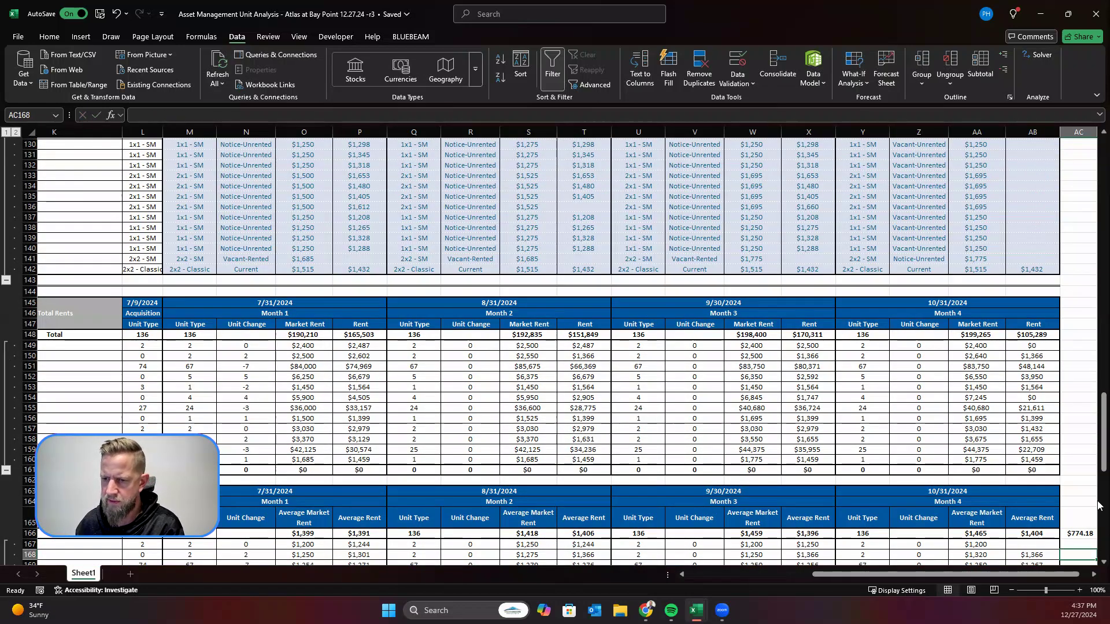
# Step: Clear the trial average rent calculation from AC166 beside the Month 4 Average Rent total
pyautogui.click(1080, 533)
pyautogui.moveTo(1049, 578); pyautogui.dragTo(1069, 580)
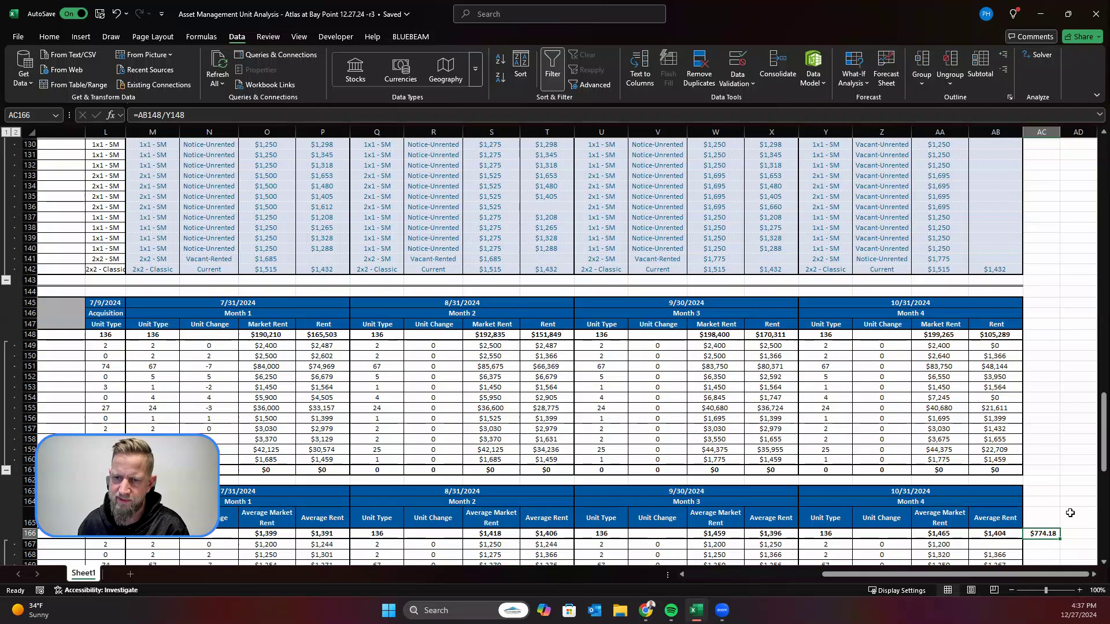
pyautogui.scroll(-4, 1021, 479)
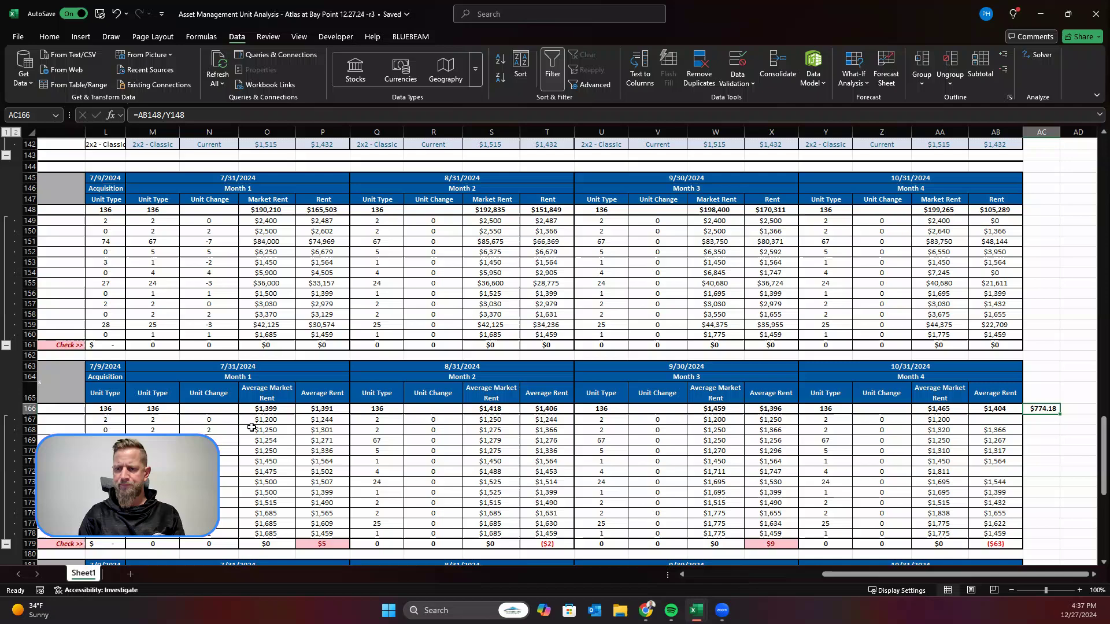
pyautogui.press('Delete')
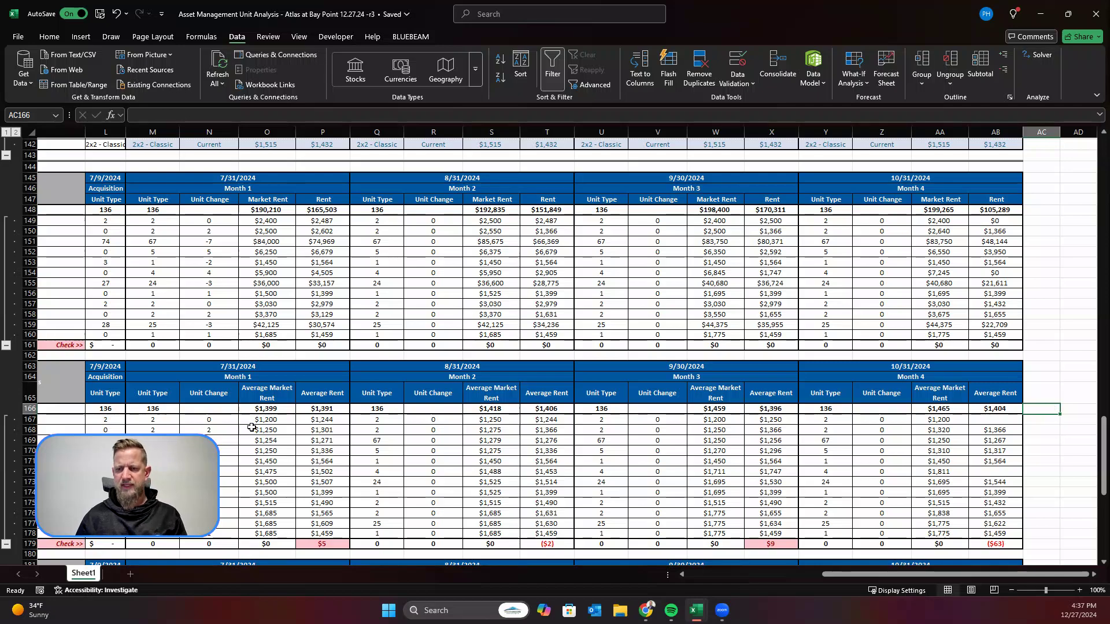
# Step: Review the Month 4 rate change figures and the occupancy status breakdown below the average rents table
pyautogui.click(985, 555)
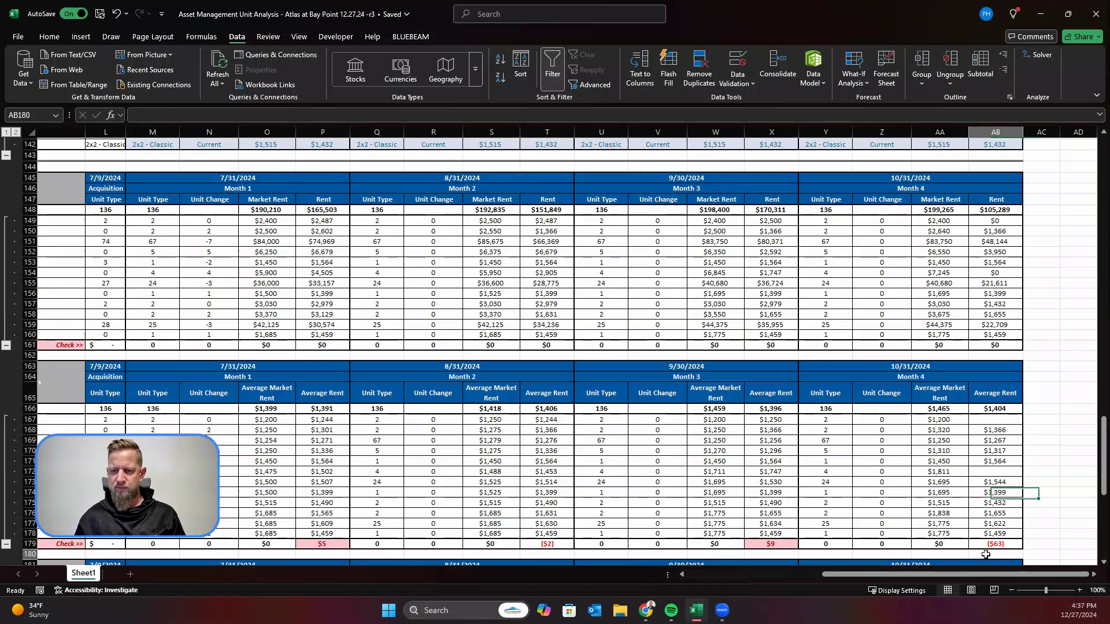
pyautogui.scroll(-3, 994, 404)
pyautogui.scroll(-9, 981, 272)
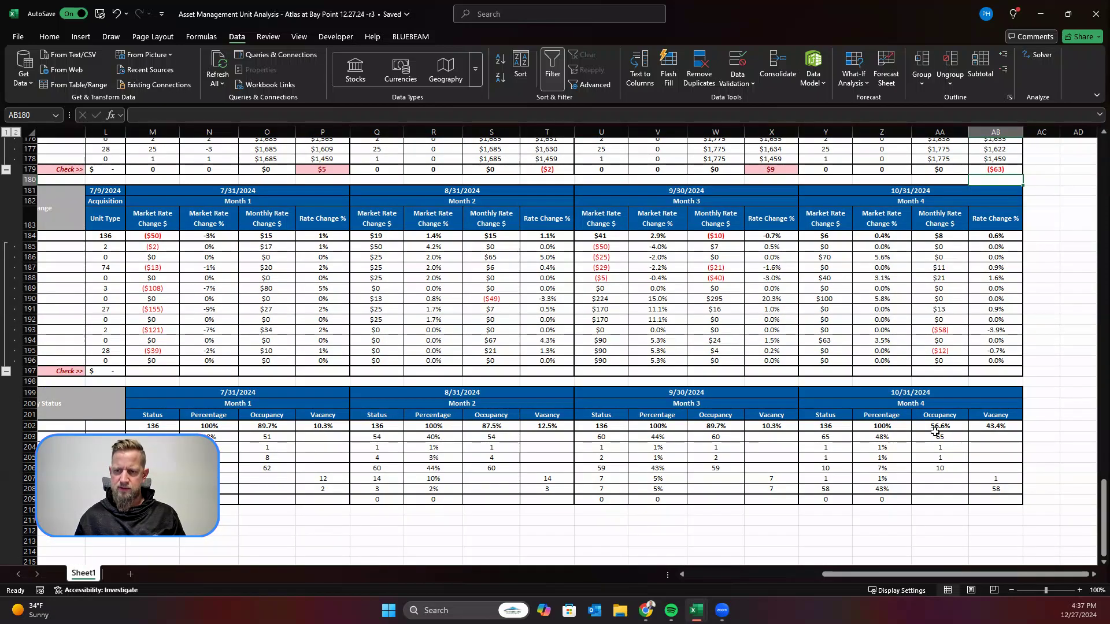
pyautogui.moveTo(912, 577)
pyautogui.mouseDown()
pyautogui.moveTo(883, 577)
pyautogui.moveTo(926, 579)
pyautogui.mouseUp()
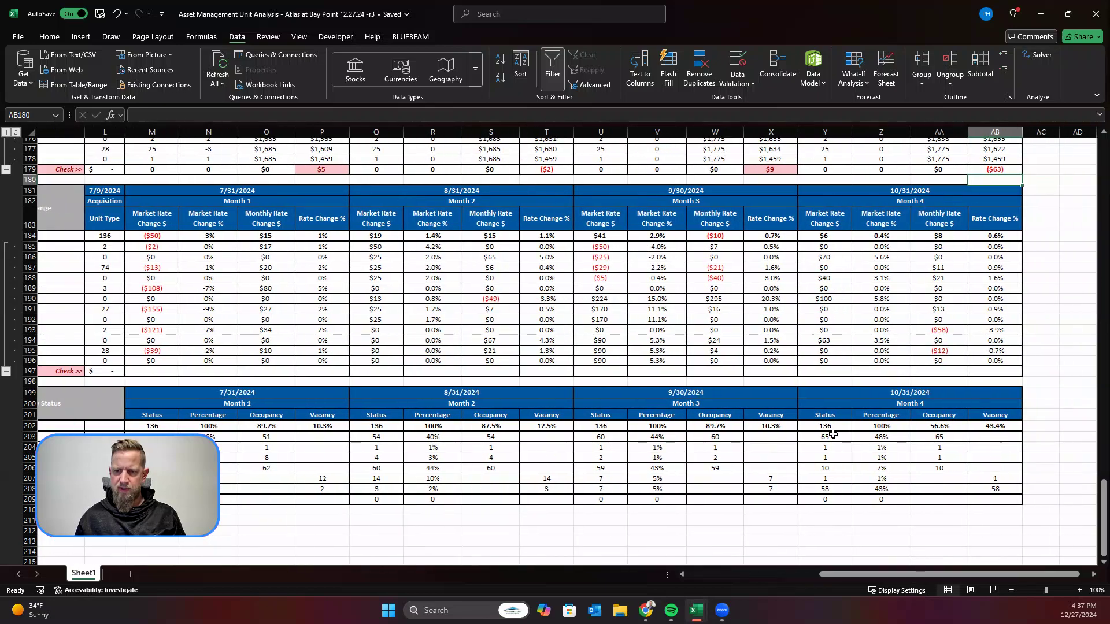
pyautogui.scroll(6, 814, 394)
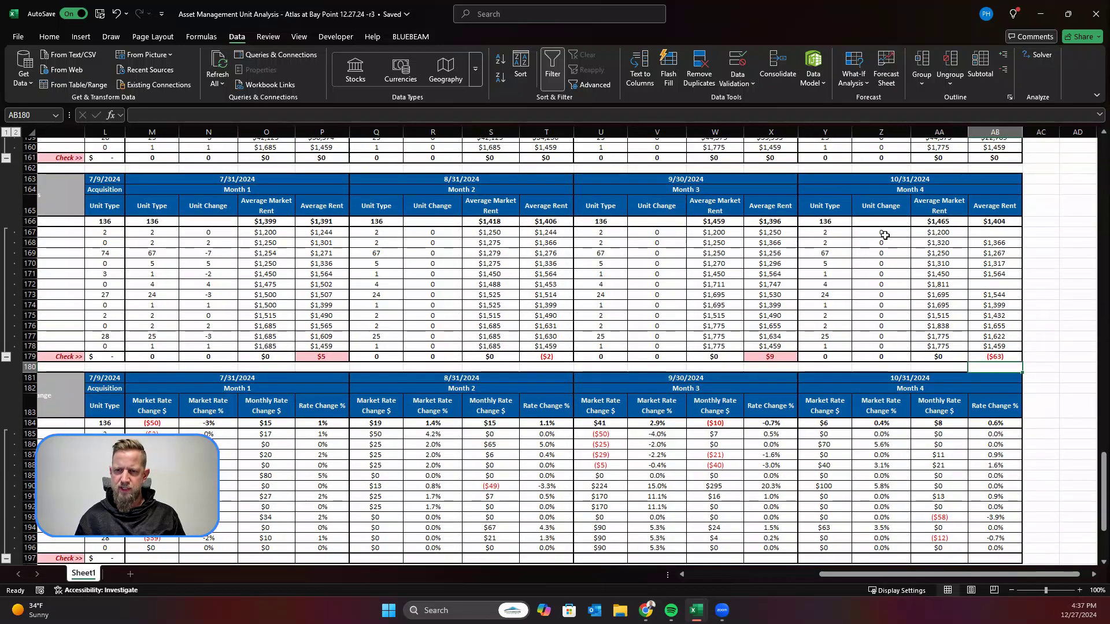
# Step: Trace the Month 4 Unit Change formula from Z167 to Z149, and inspect the unit count formula in Y150 and Month 3's Unit Change in V151
pyautogui.click(885, 235)
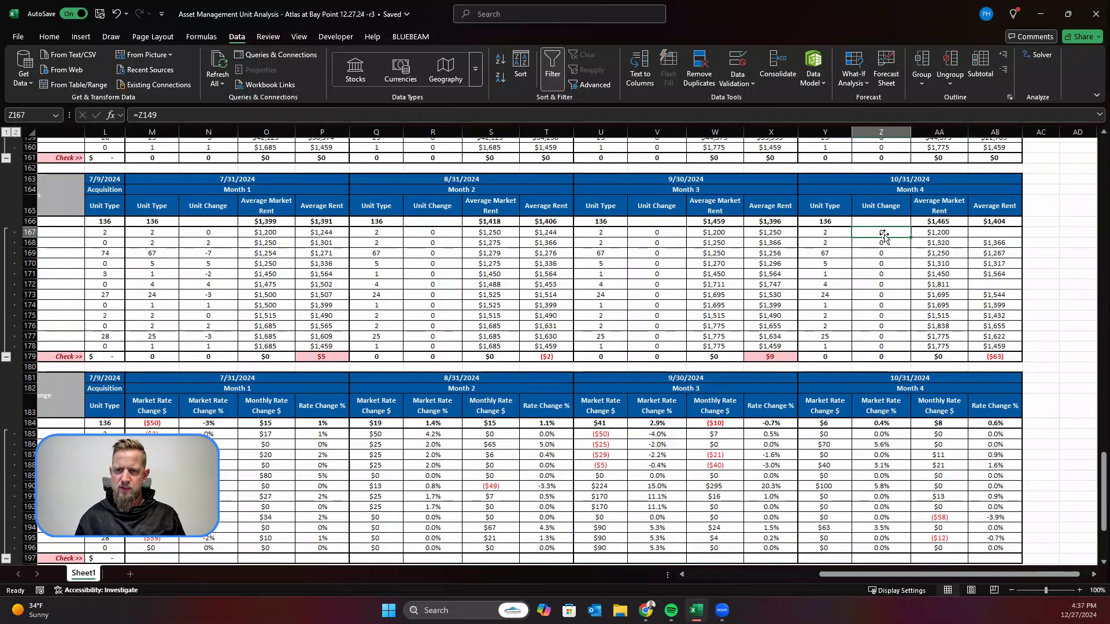
pyautogui.press('F2')
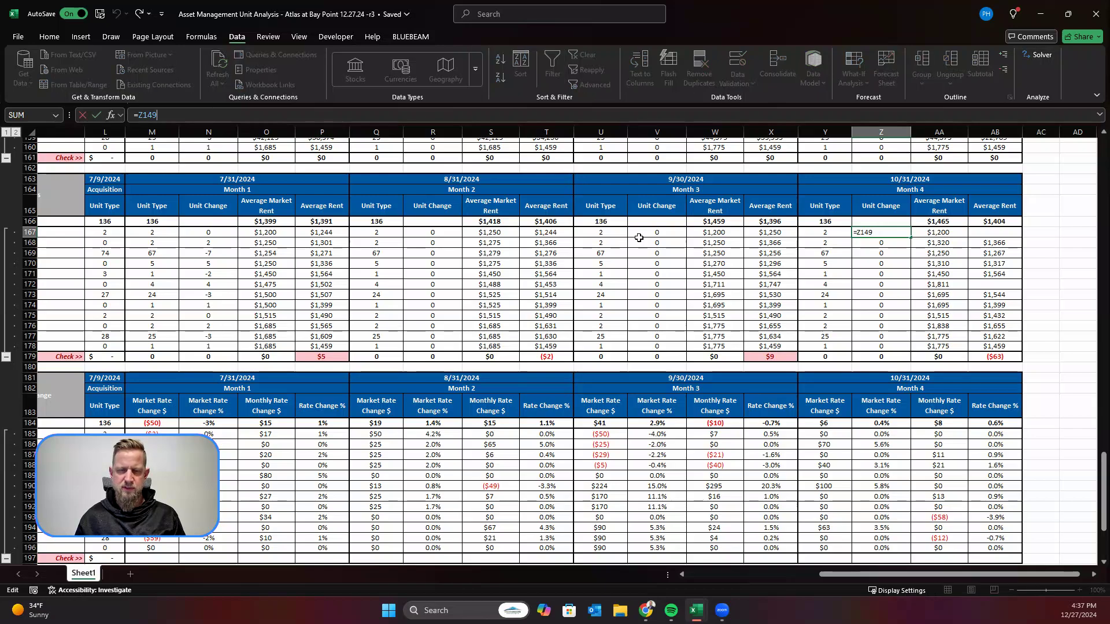
pyautogui.scroll(8, 218, 168)
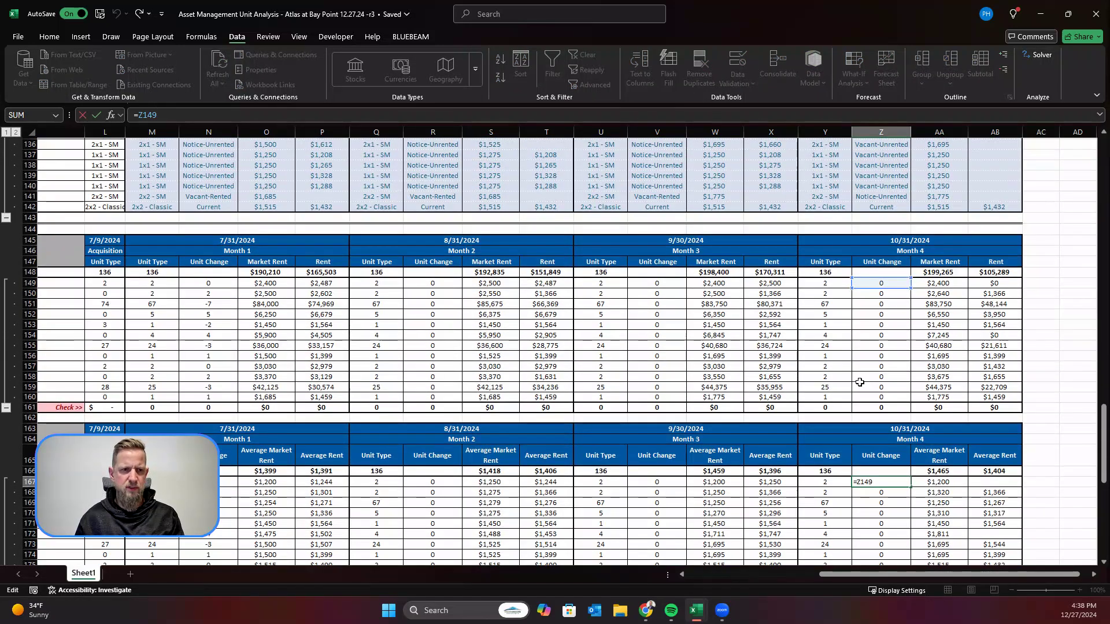
pyautogui.press('Escape')
pyautogui.click(880, 282)
pyautogui.click(224, 115)
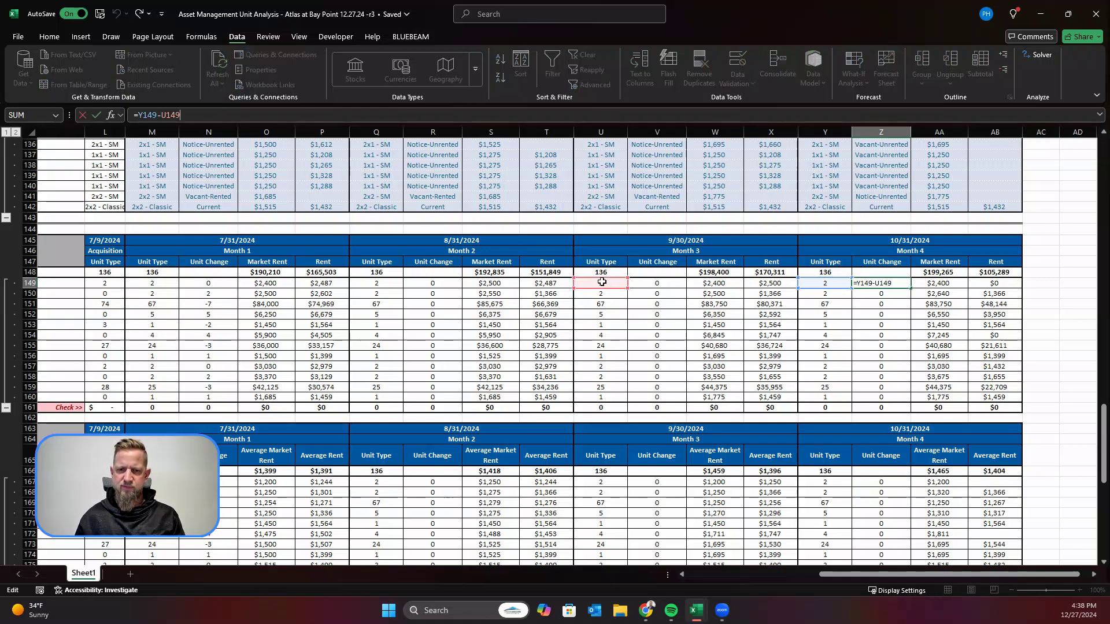
pyautogui.click(829, 298)
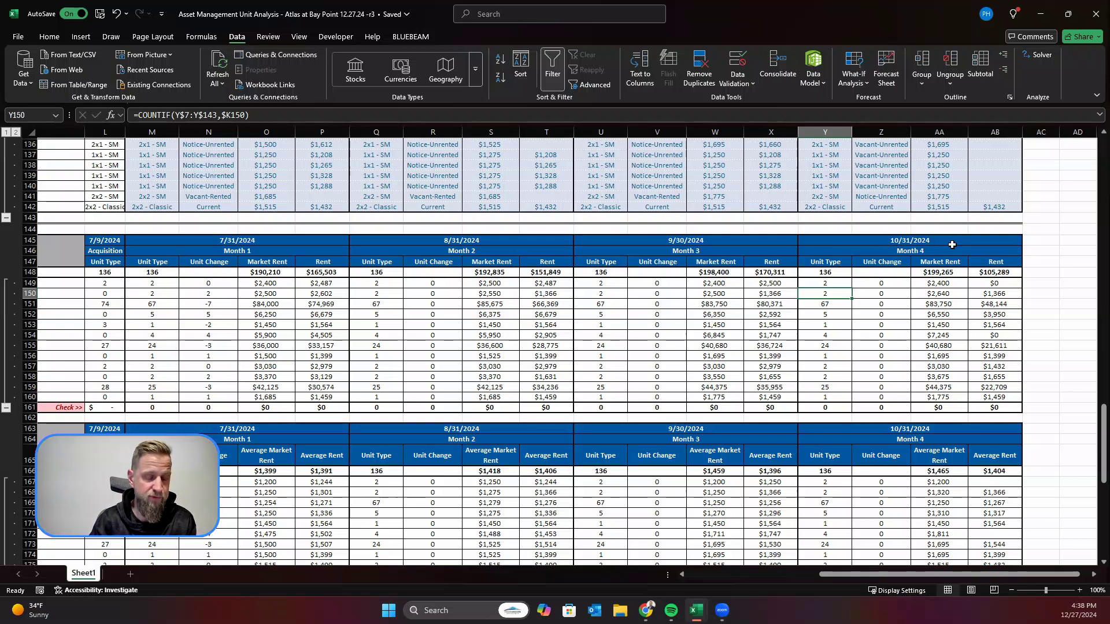
pyautogui.click(642, 307)
# Step: Compare the unit types, statuses and rents across months in the rent roll rows with the monthly summary tables
pyautogui.scroll(-1, 974, 328)
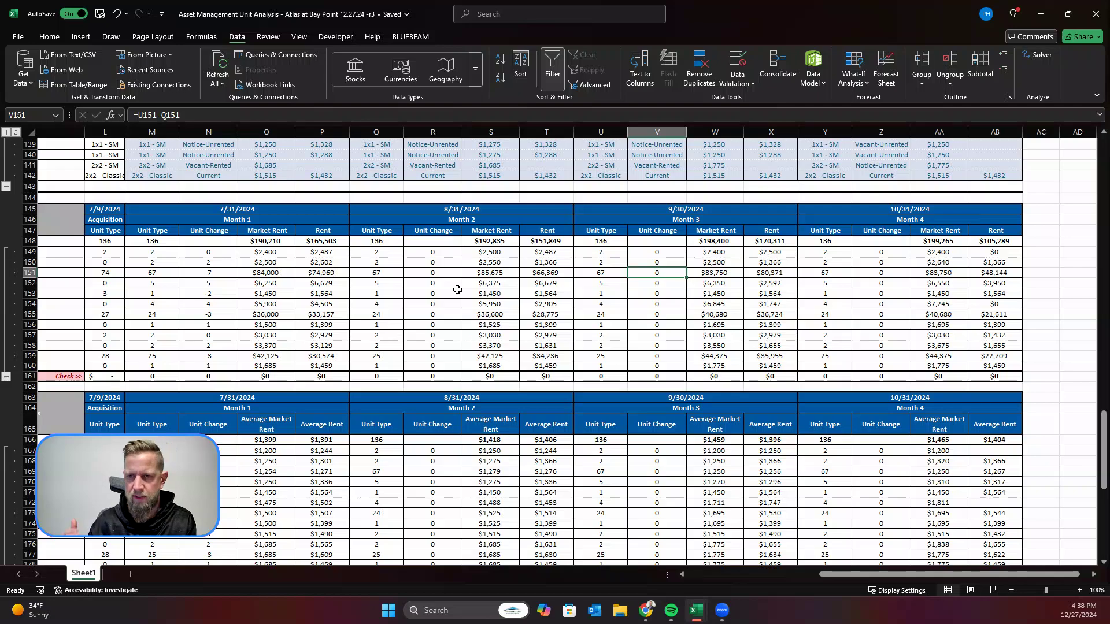
pyautogui.scroll(20, 661, 357)
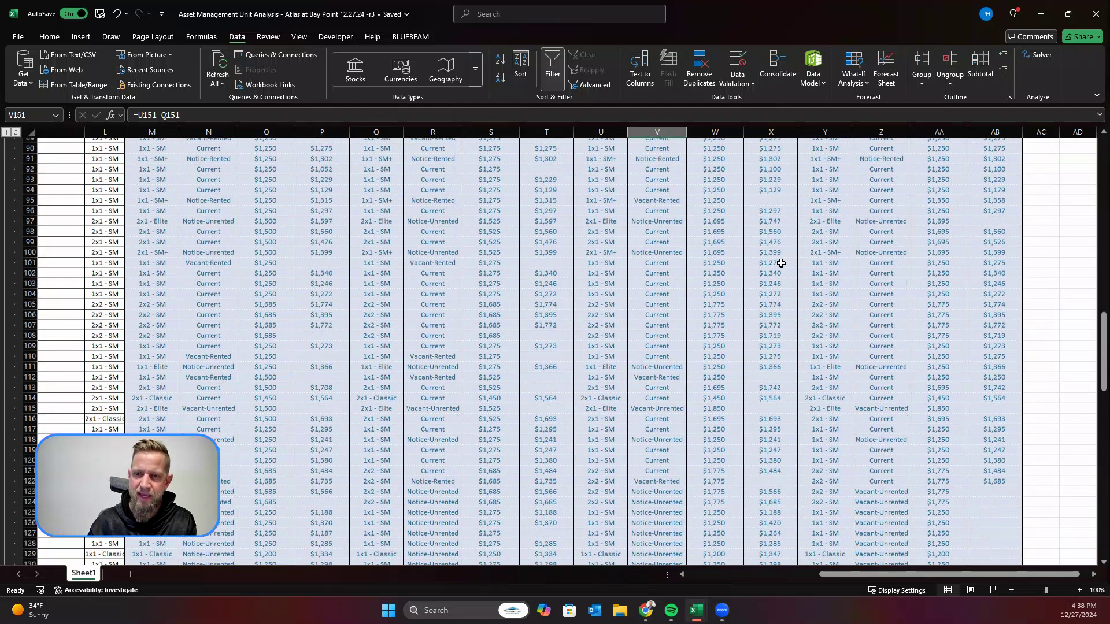
pyautogui.moveTo(902, 576)
pyautogui.mouseDown()
pyautogui.moveTo(888, 576)
pyautogui.moveTo(913, 577)
pyautogui.mouseUp()
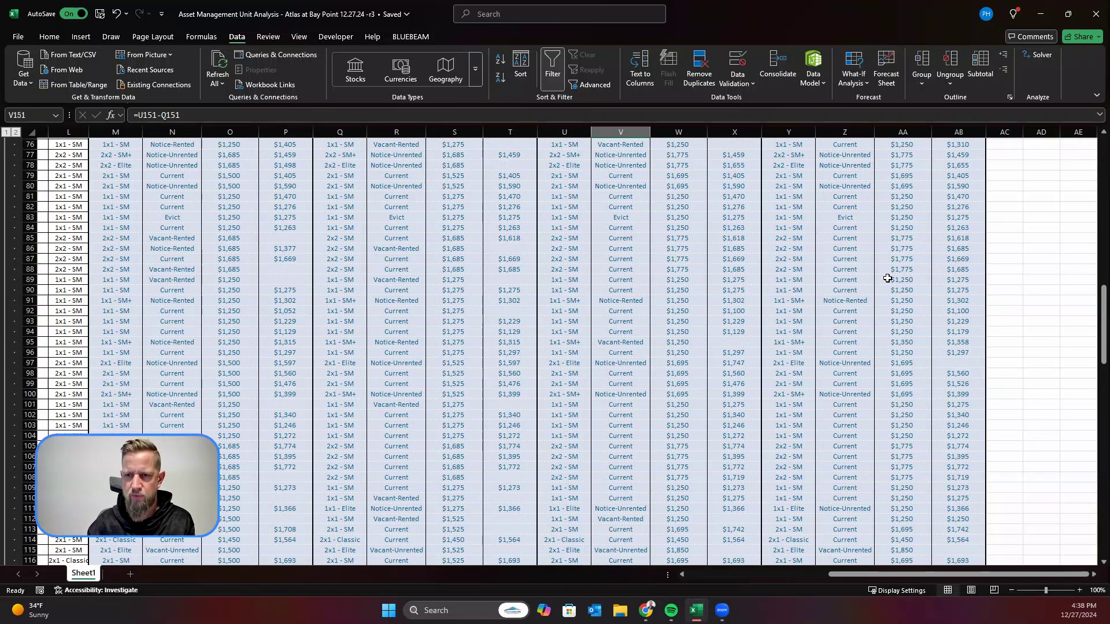
pyautogui.scroll(-20, 884, 279)
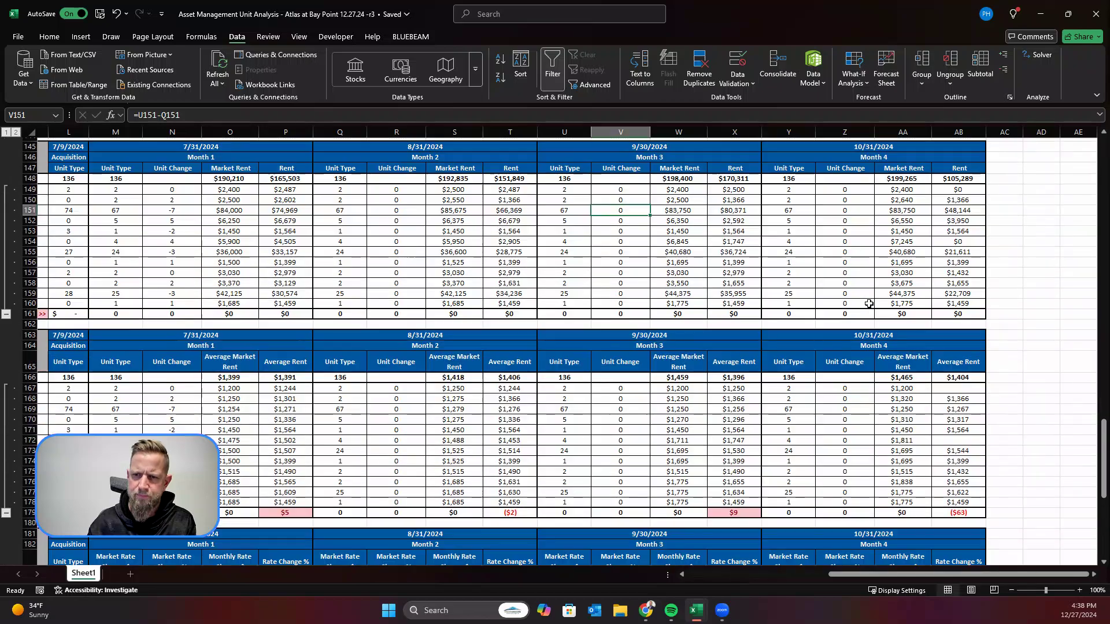
pyautogui.scroll(-12, 868, 304)
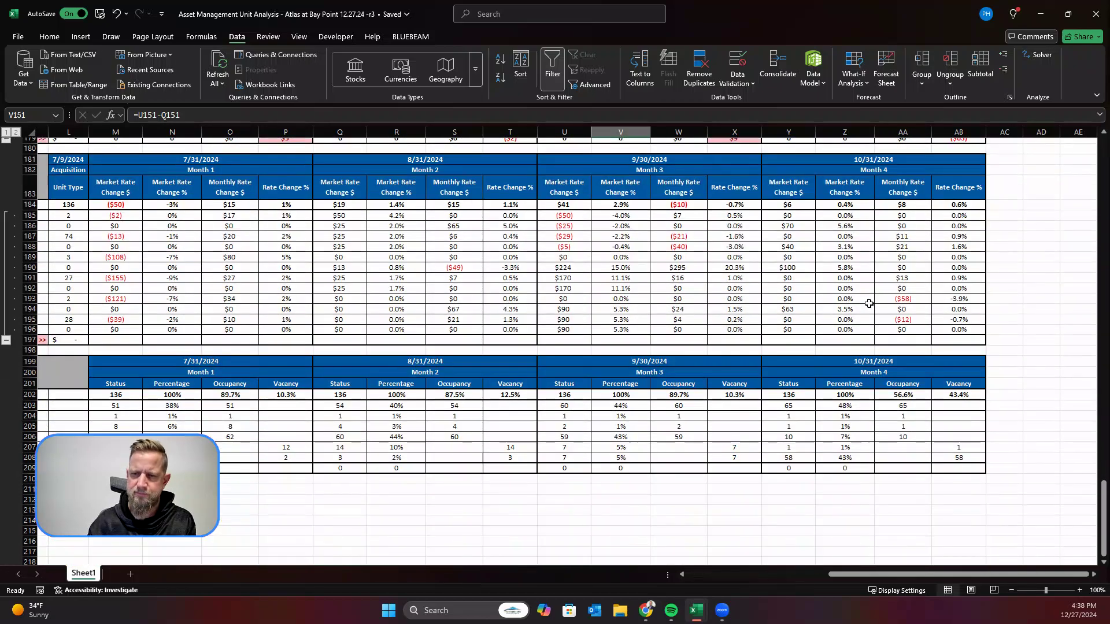
# Step: Review the average rent, rate change and occupancy status tables across Months 1 to 4
pyautogui.moveTo(833, 575); pyautogui.dragTo(442, 518)
pyautogui.scroll(2, 814, 398)
pyautogui.scroll(7, 815, 398)
pyautogui.scroll(-4, 832, 416)
pyautogui.scroll(1, 830, 430)
pyautogui.moveTo(852, 576); pyautogui.dragTo(1010, 578)
pyautogui.scroll(2, 895, 348)
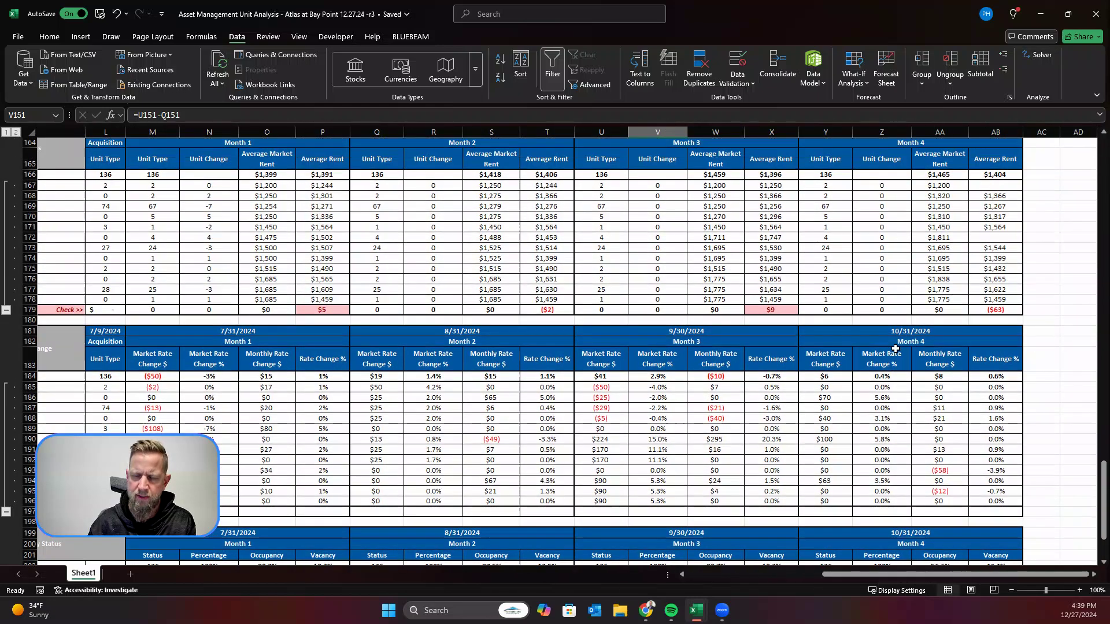
pyautogui.scroll(-3, 895, 348)
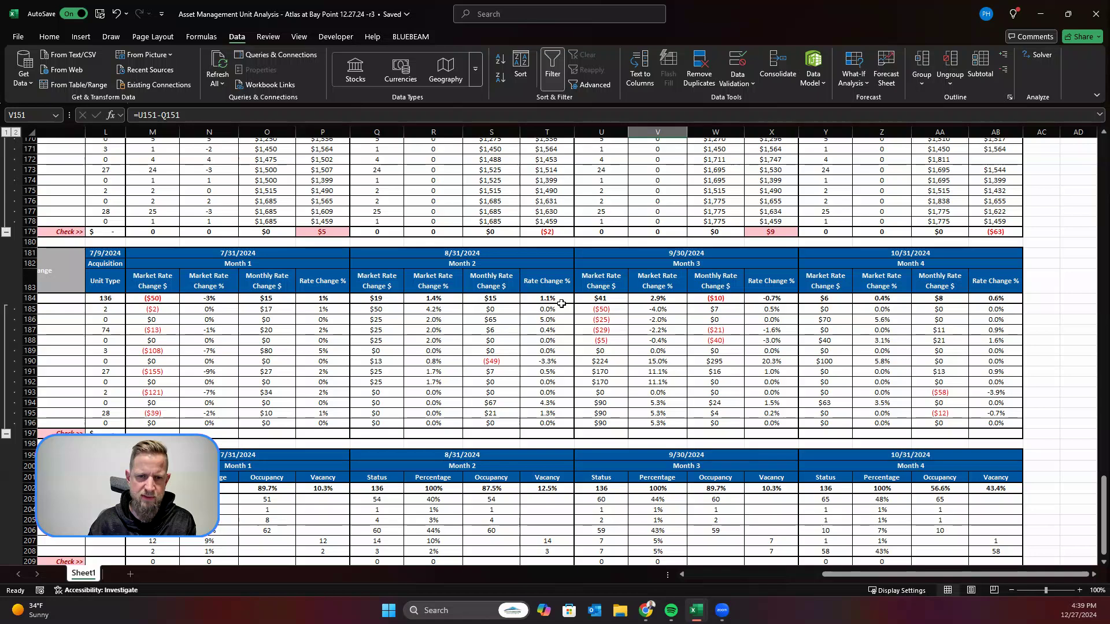
pyautogui.scroll(7, 571, 302)
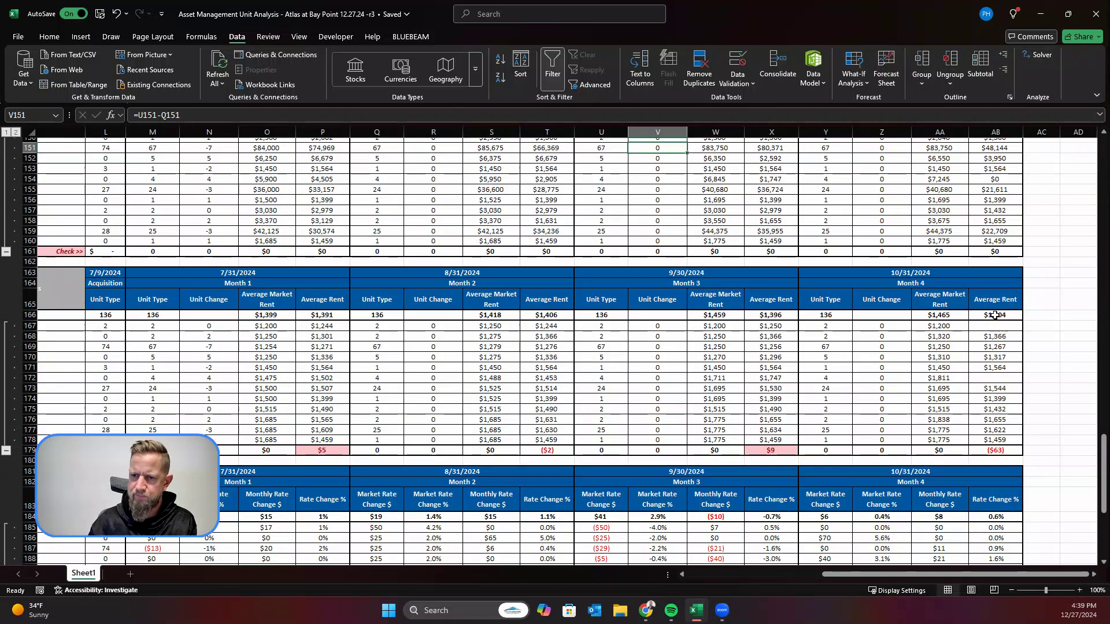
# Step: Recheck the AVERAGE formula behind the Month 4 Average Rent total in AB166 against the unit type averages below it
pyautogui.click(994, 315)
pyautogui.click(1054, 336)
pyautogui.click(1001, 315)
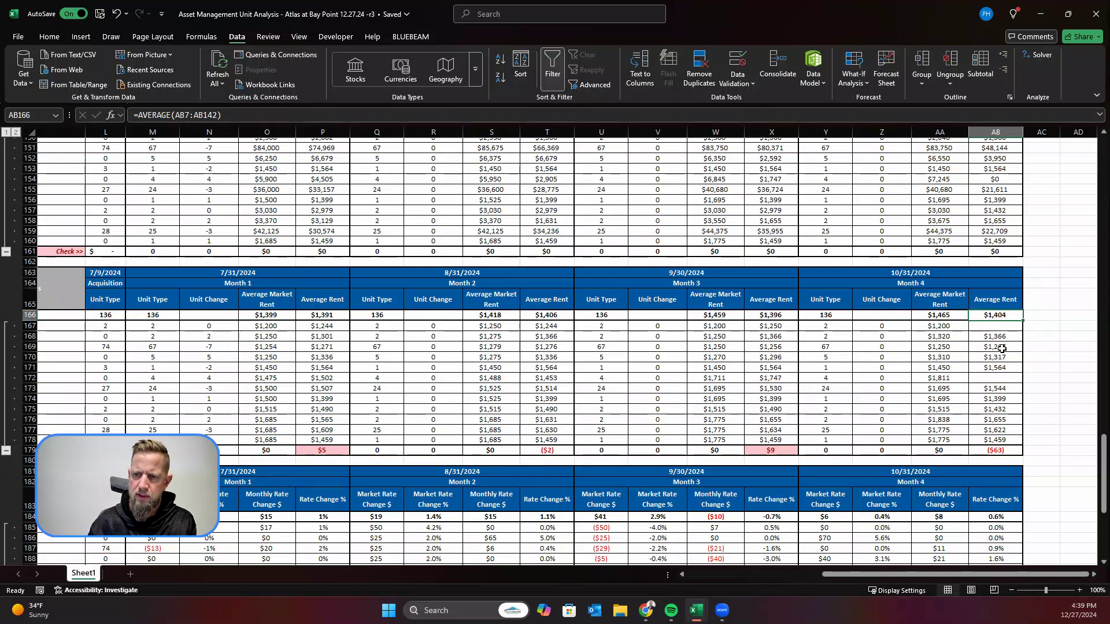
pyautogui.click(1035, 396)
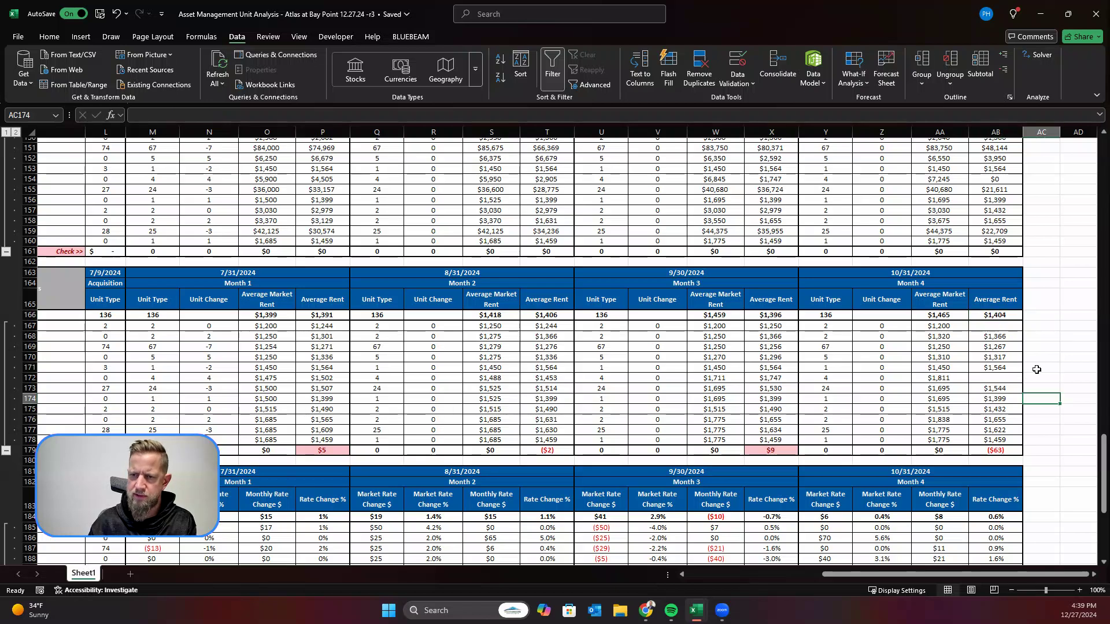
pyautogui.click(1073, 357)
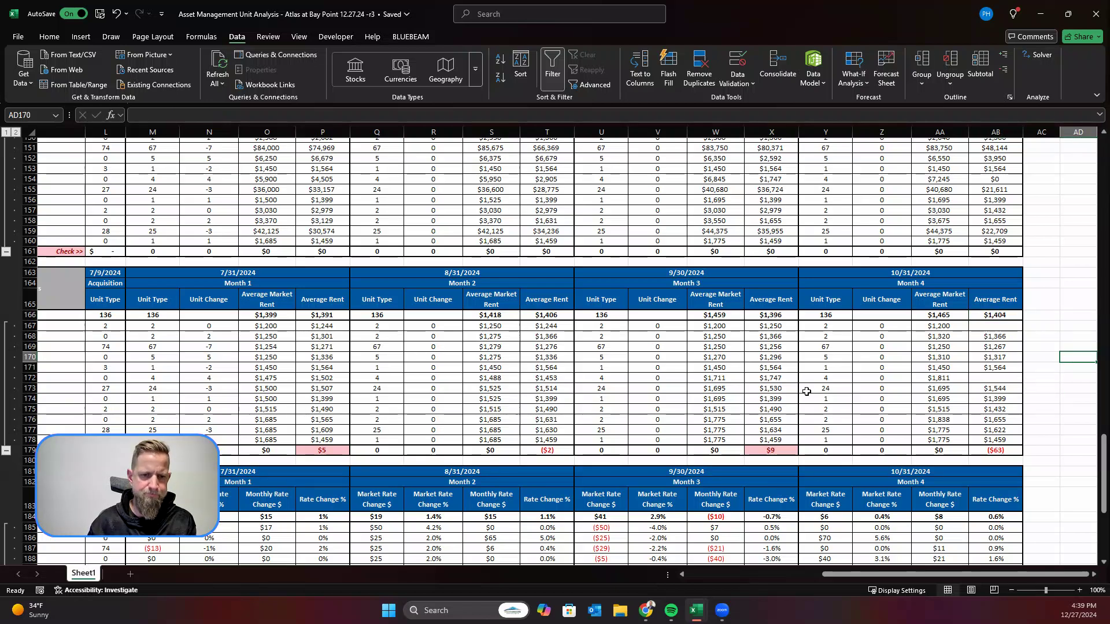